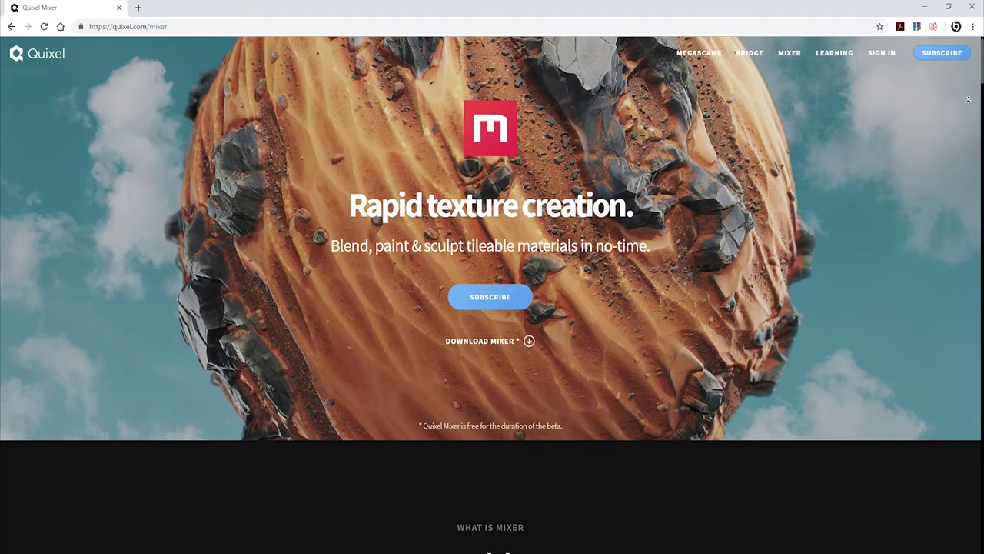
# Step: Read through the Quixel Mixer product page, from the feature overview to the Windows and Mac download options
pyautogui.scroll(-3, 969, 100)
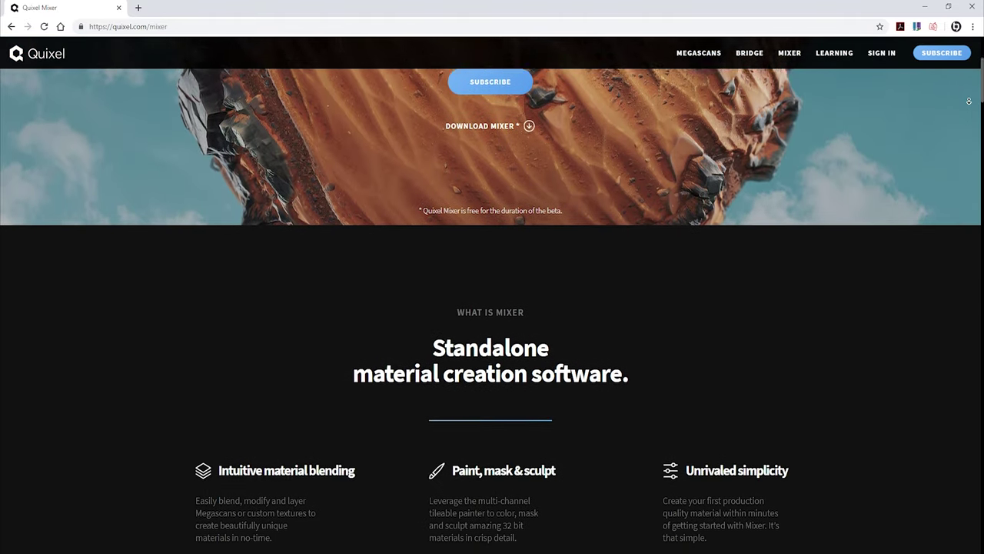
pyautogui.scroll(-3, 969, 101)
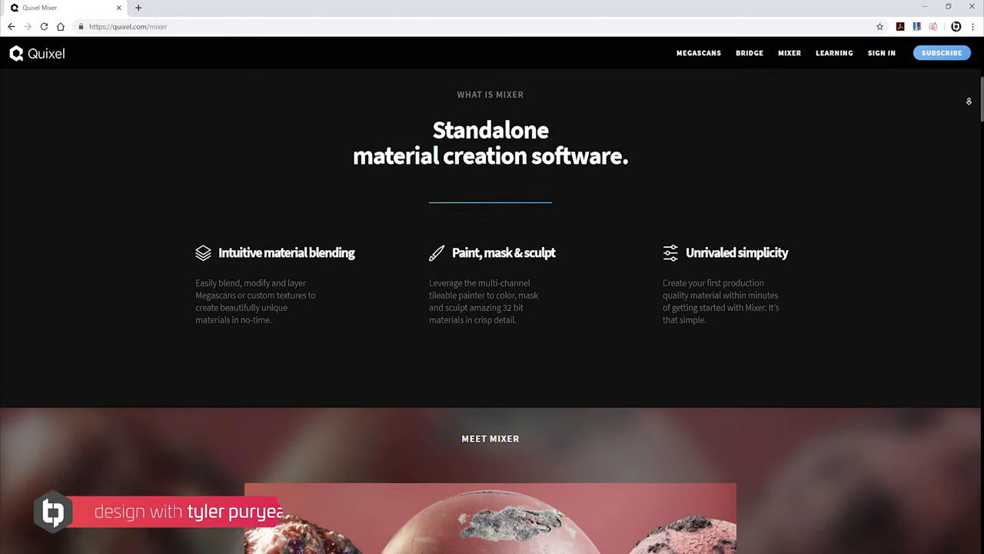
pyautogui.scroll(-3, 968, 101)
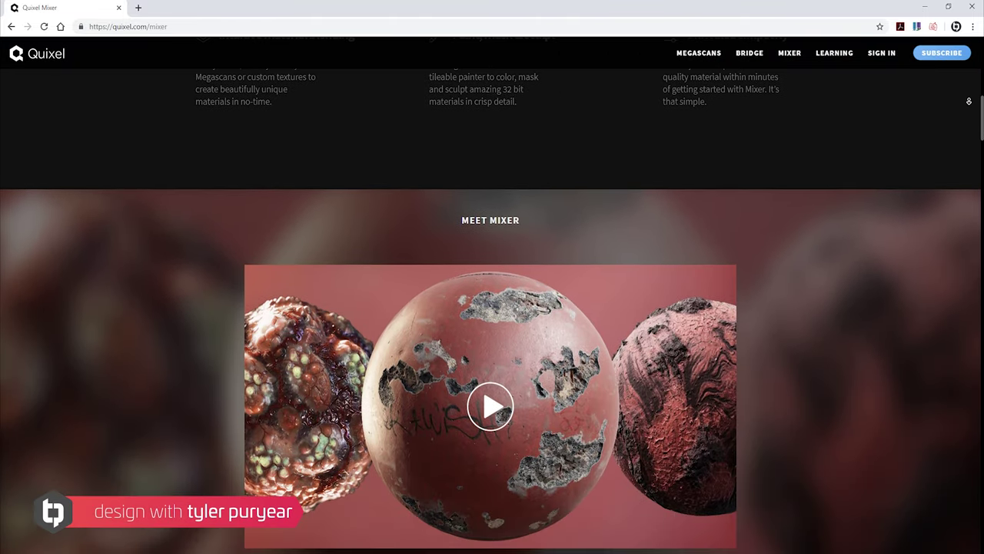
pyautogui.scroll(-3, 968, 101)
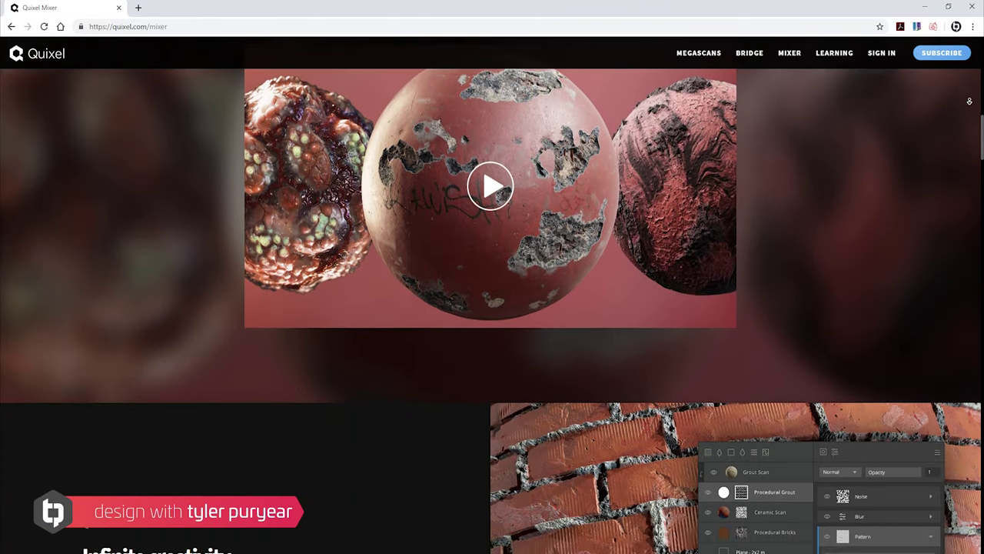
pyautogui.scroll(-3, 969, 100)
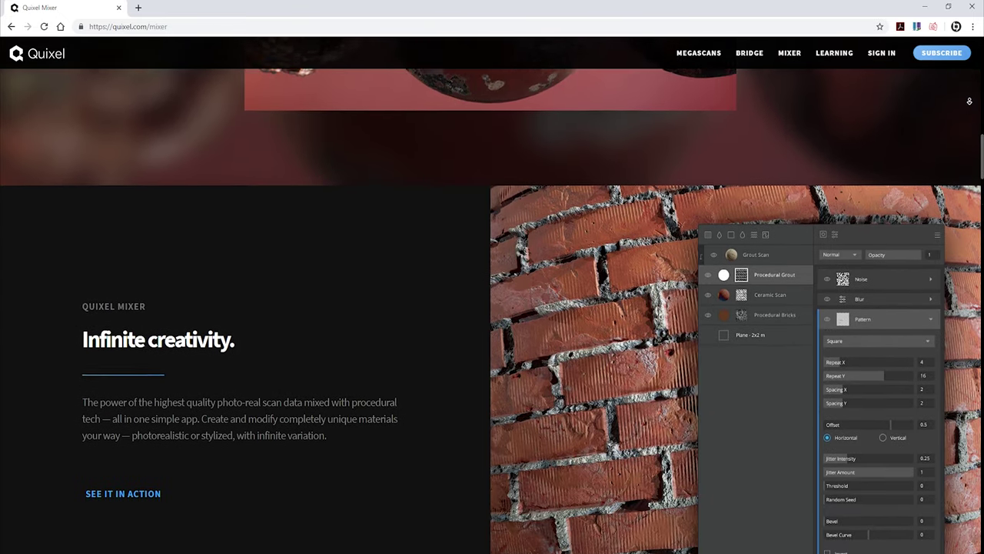
pyautogui.scroll(-3, 969, 101)
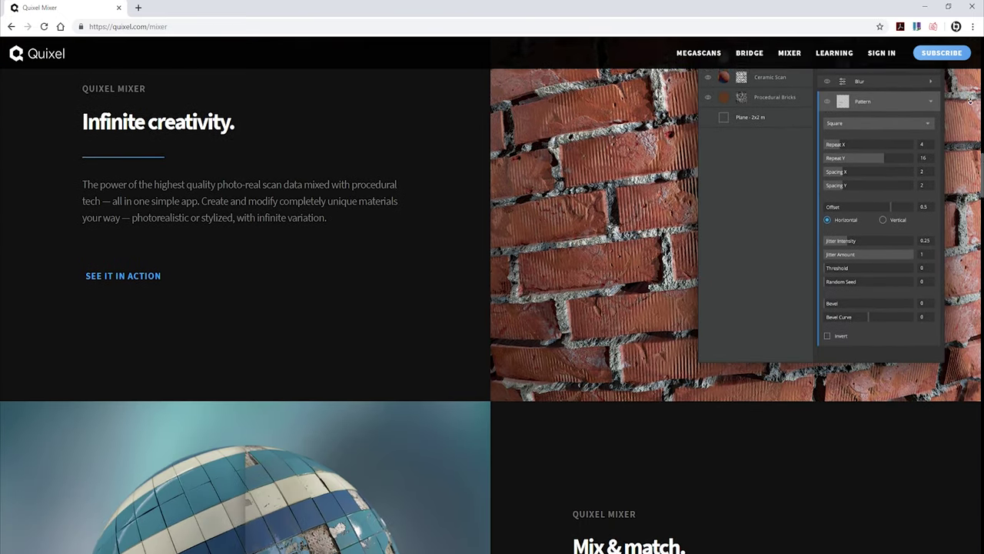
pyautogui.scroll(-2, 970, 100)
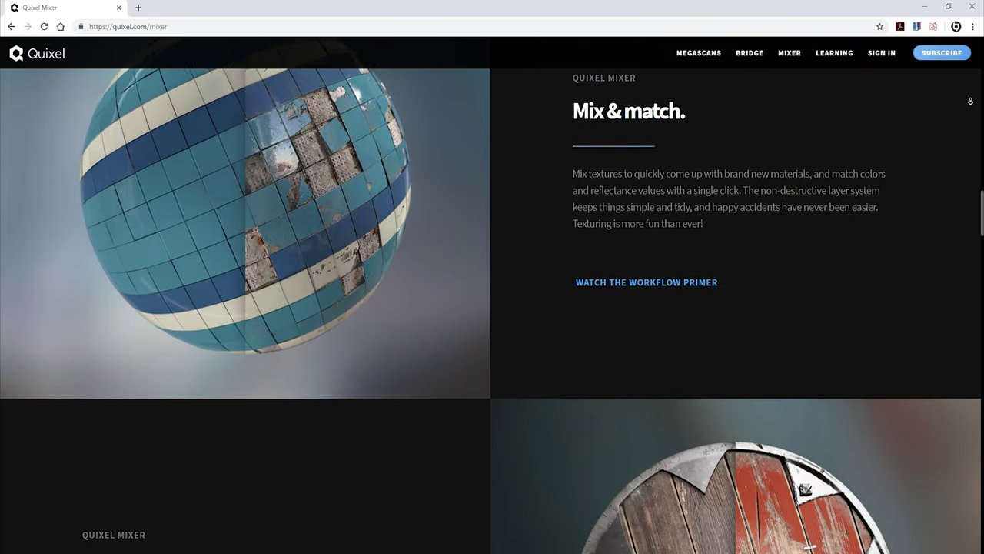
pyautogui.scroll(-3, 970, 101)
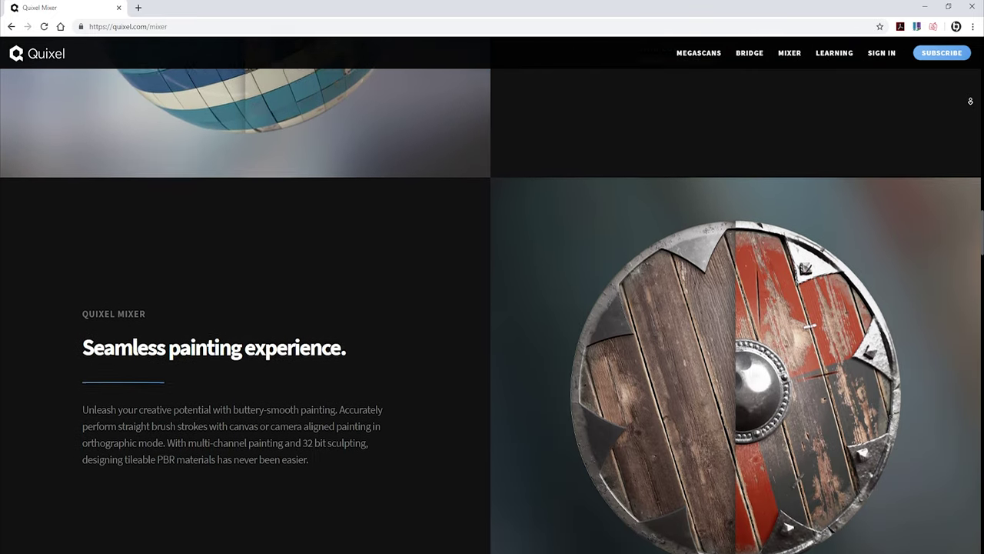
pyautogui.scroll(-1, 970, 101)
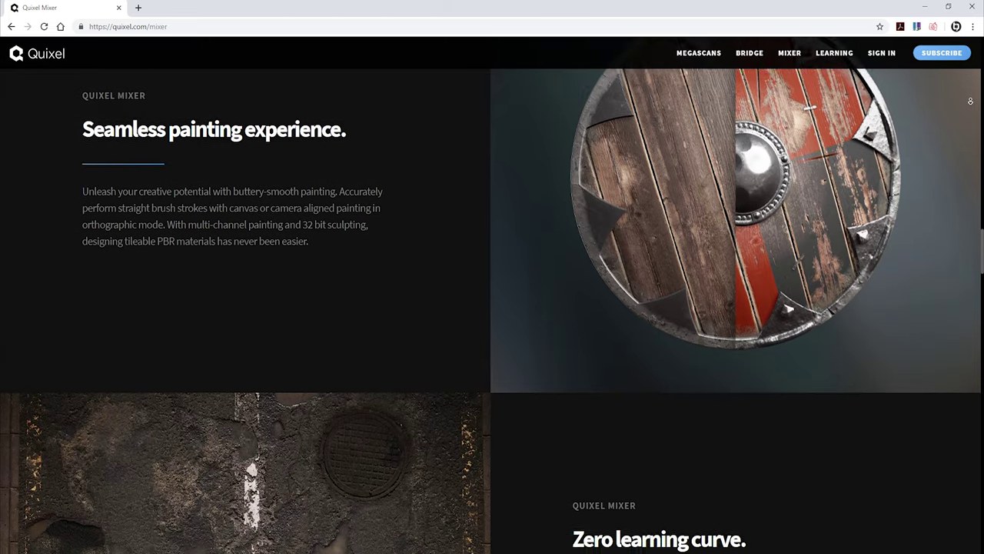
pyautogui.scroll(-4, 971, 100)
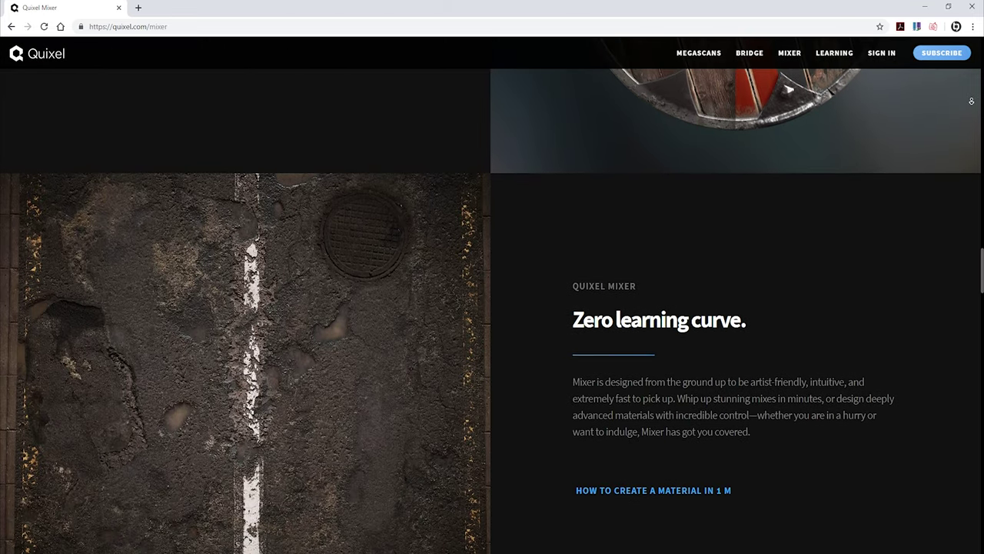
pyautogui.scroll(-4, 971, 101)
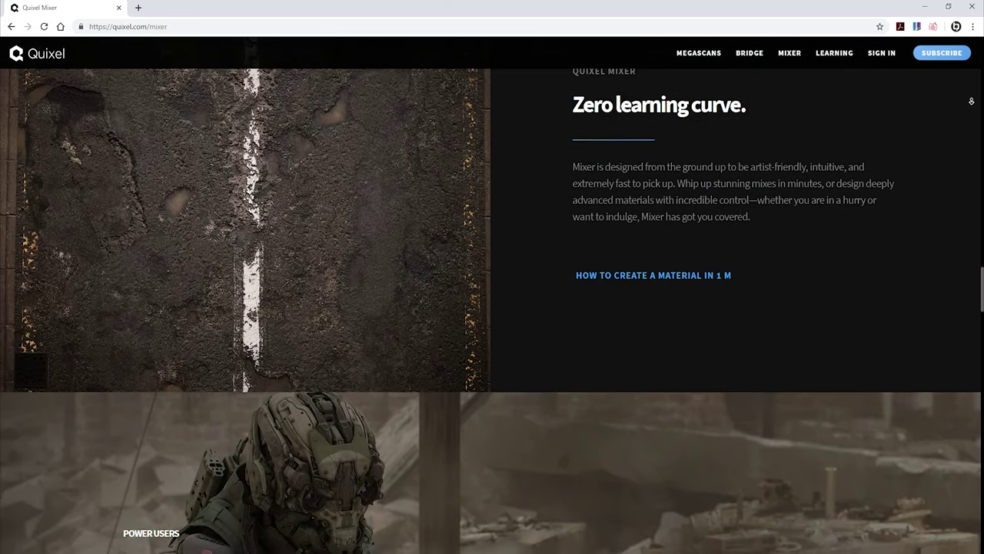
pyautogui.scroll(-4, 971, 101)
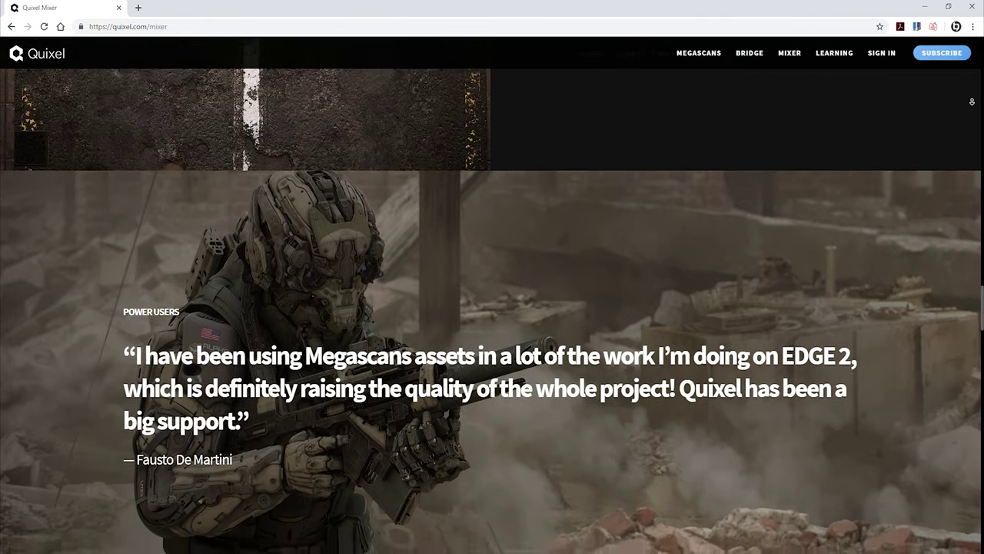
pyautogui.scroll(-4, 971, 101)
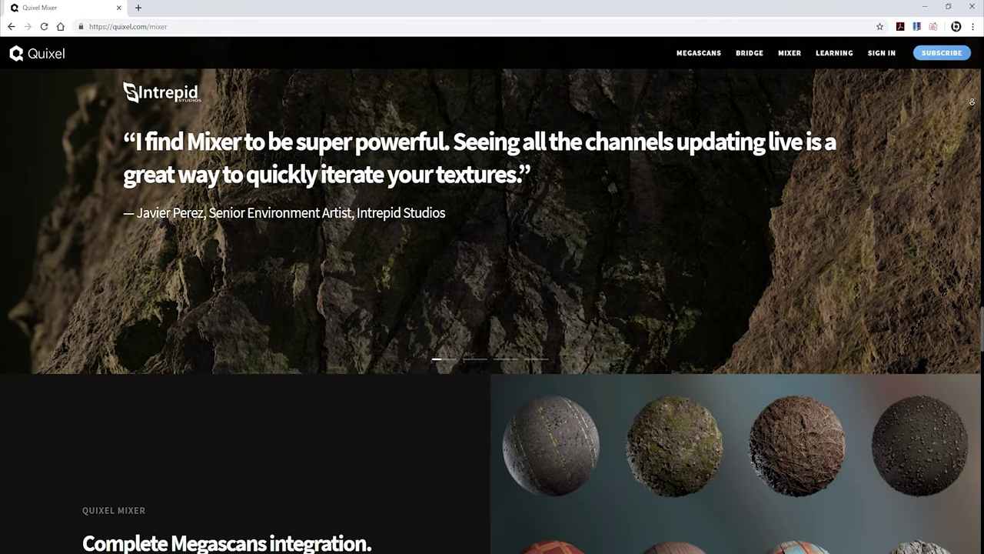
pyautogui.scroll(-4, 971, 101)
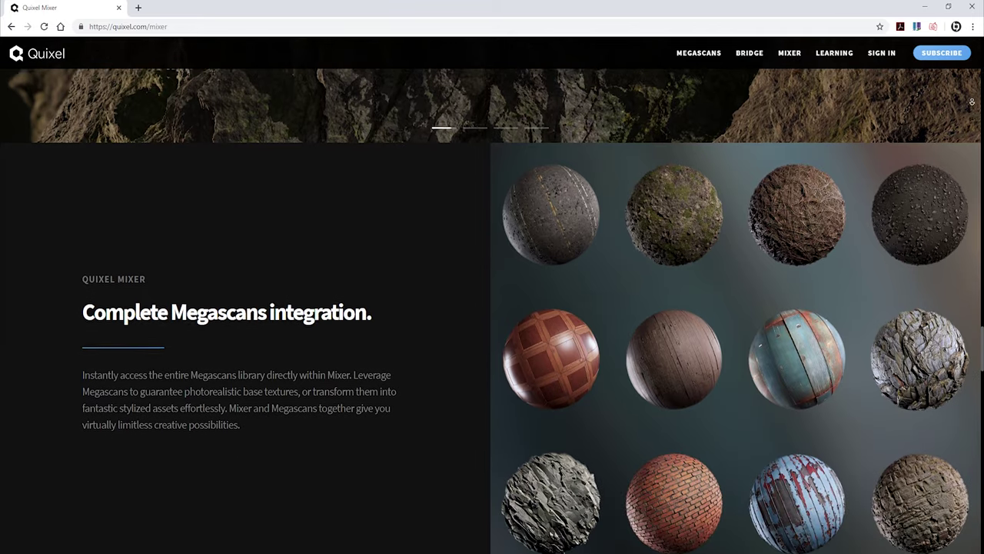
pyautogui.scroll(-4, 971, 101)
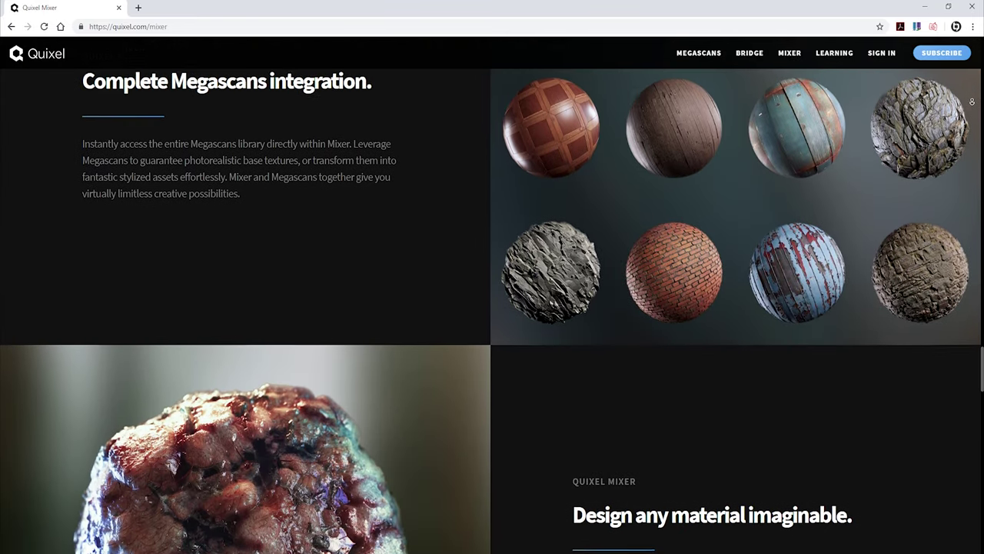
pyautogui.scroll(-4, 972, 101)
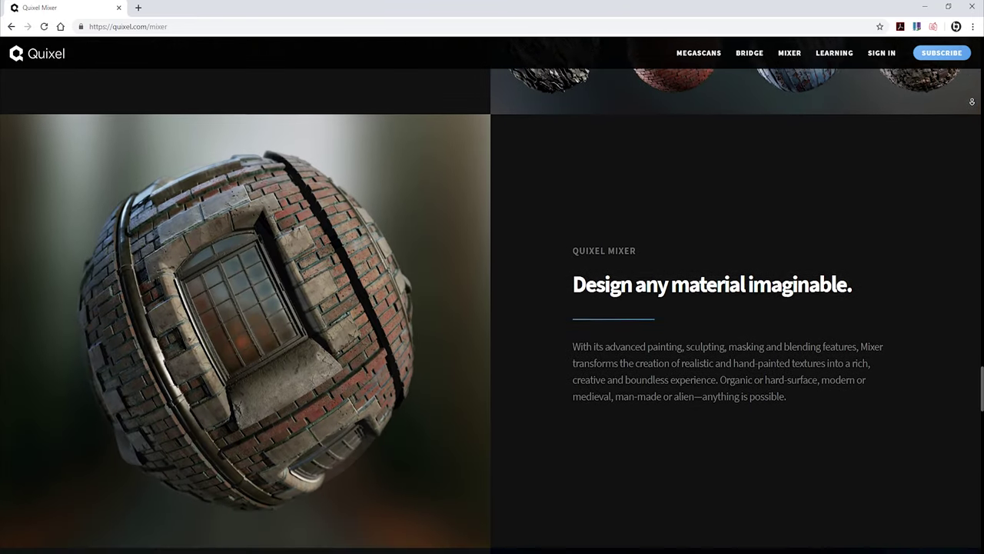
pyautogui.scroll(-4, 972, 101)
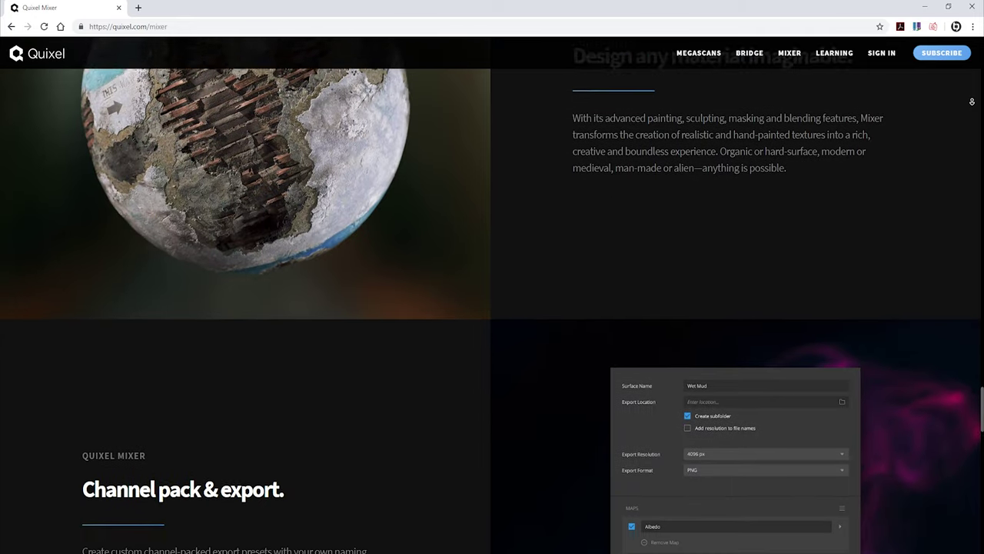
pyautogui.scroll(-4, 972, 101)
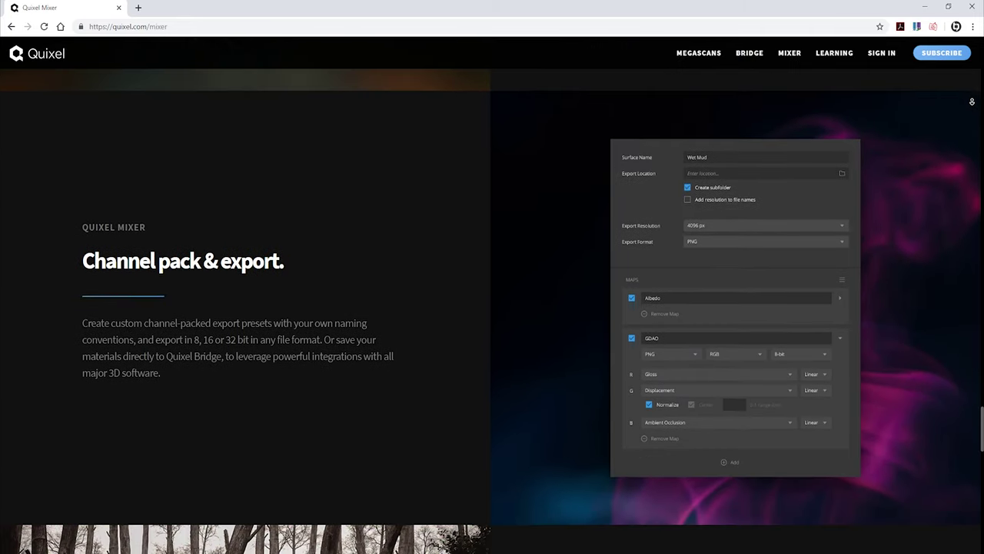
pyautogui.scroll(-4, 972, 101)
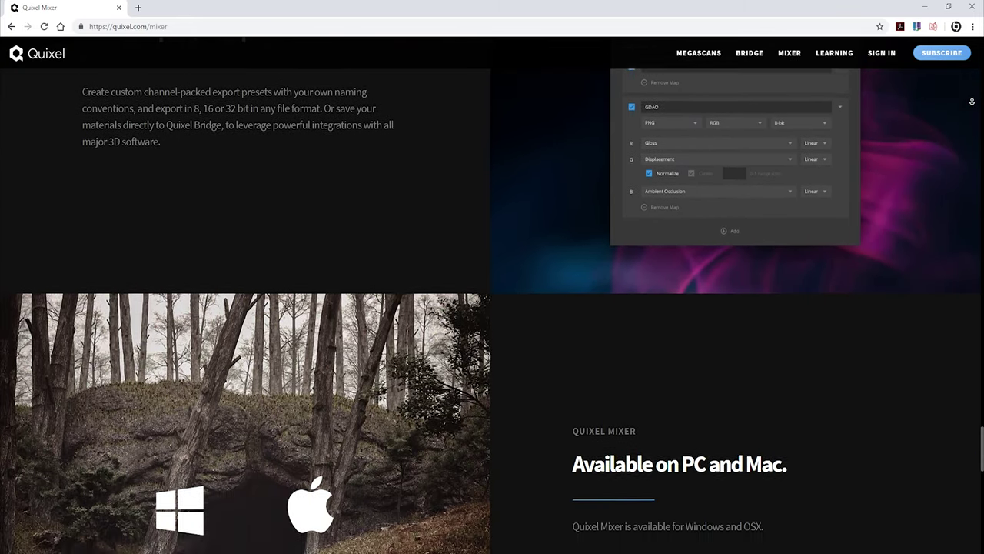
pyautogui.scroll(-4, 972, 101)
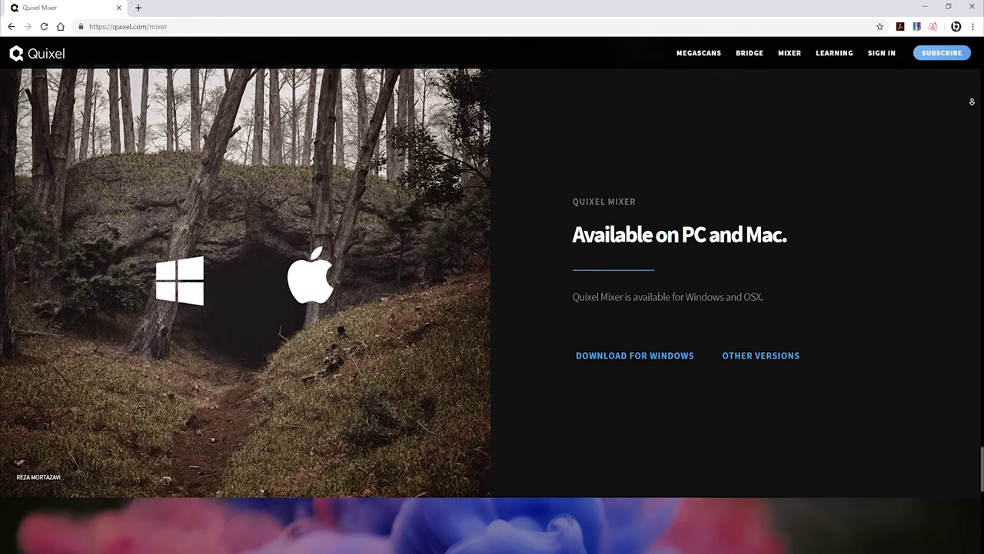
pyautogui.scroll(-4, 972, 100)
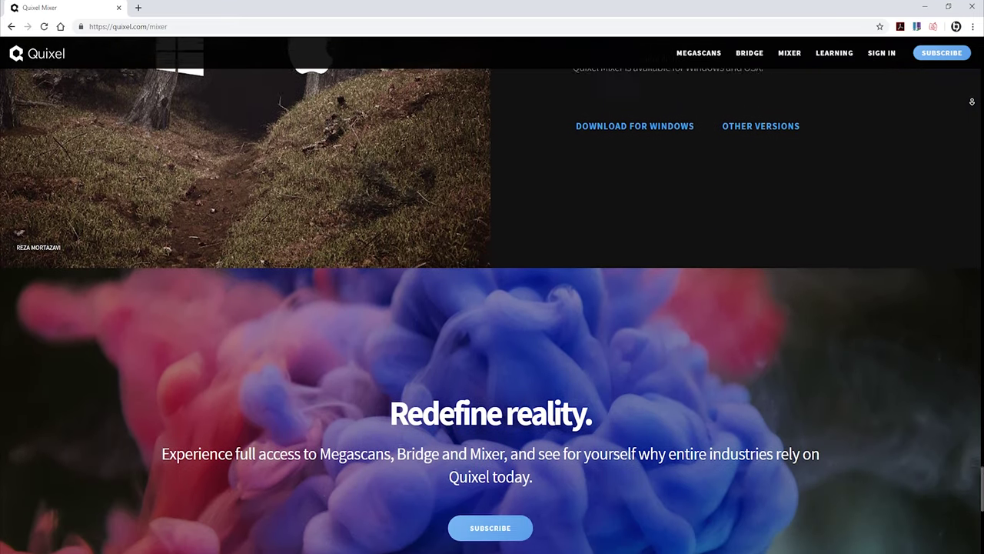
pyautogui.scroll(-3, 972, 101)
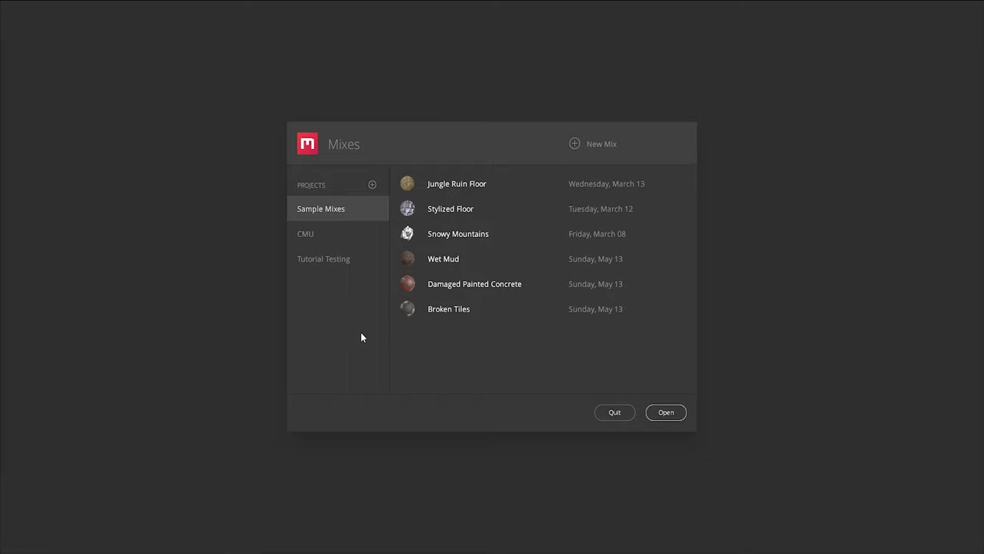
# Step: Switch to Quixel Mixer and examine the options for adding a project and for a new mix's working resolution and PBR workflow
pyautogui.click(372, 186)
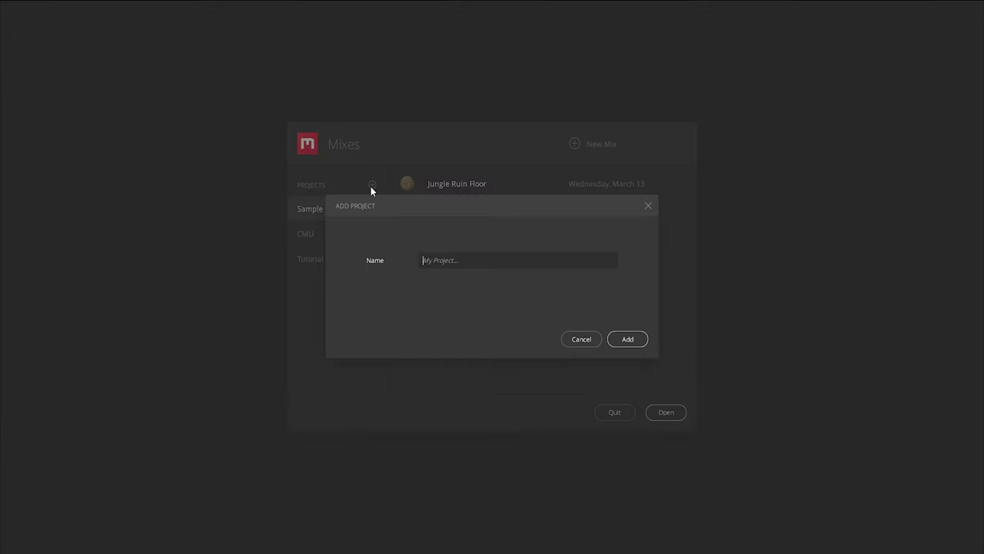
pyautogui.click(567, 339)
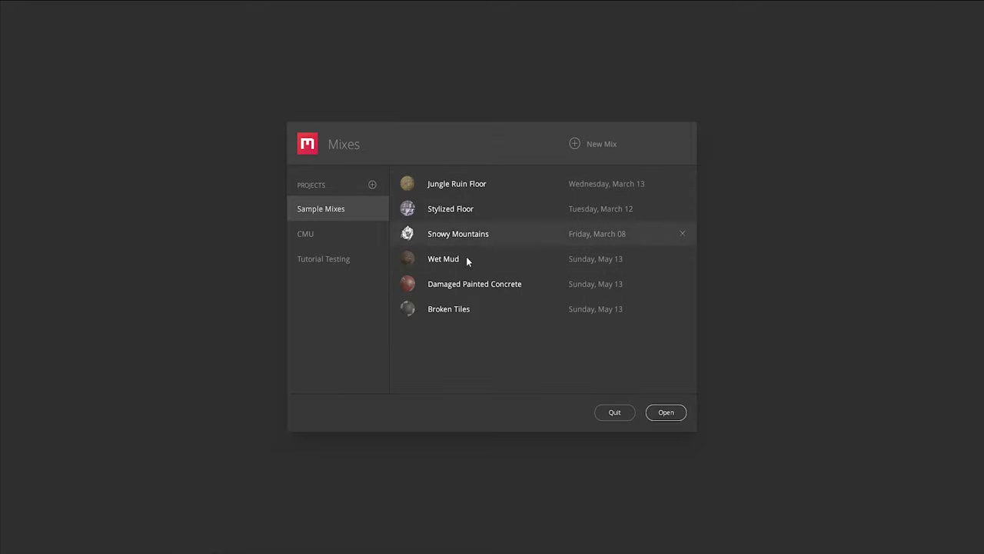
pyautogui.click(578, 146)
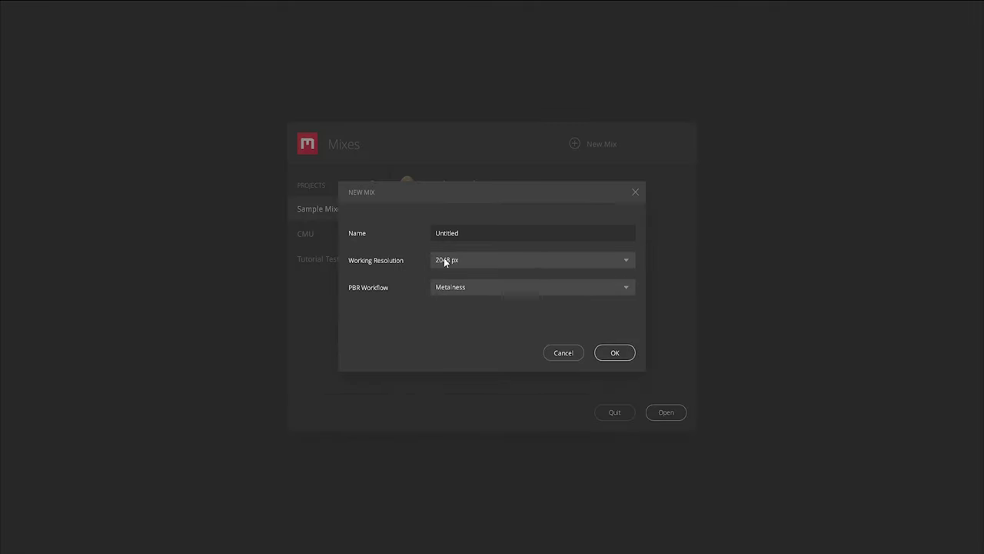
pyautogui.click(552, 259)
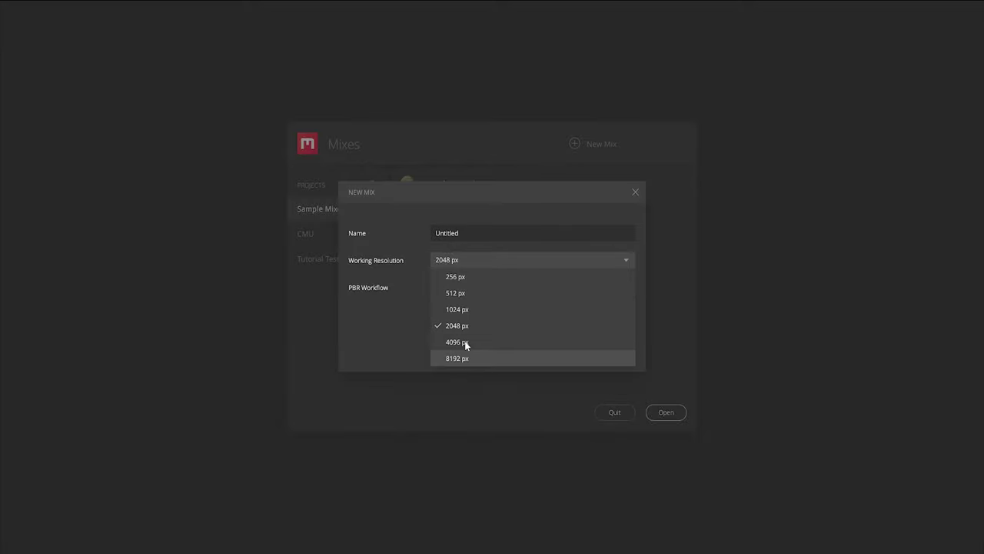
pyautogui.click(469, 262)
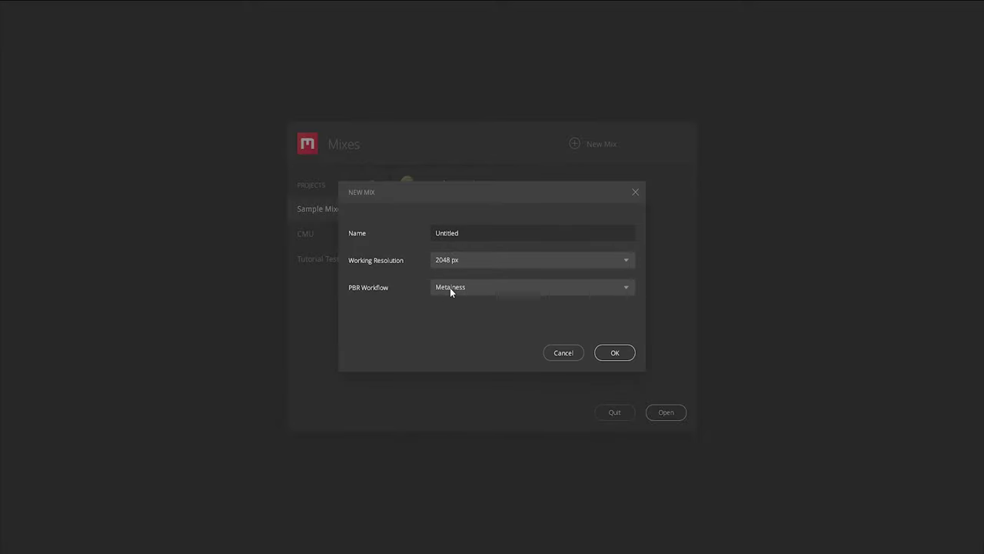
pyautogui.click(460, 286)
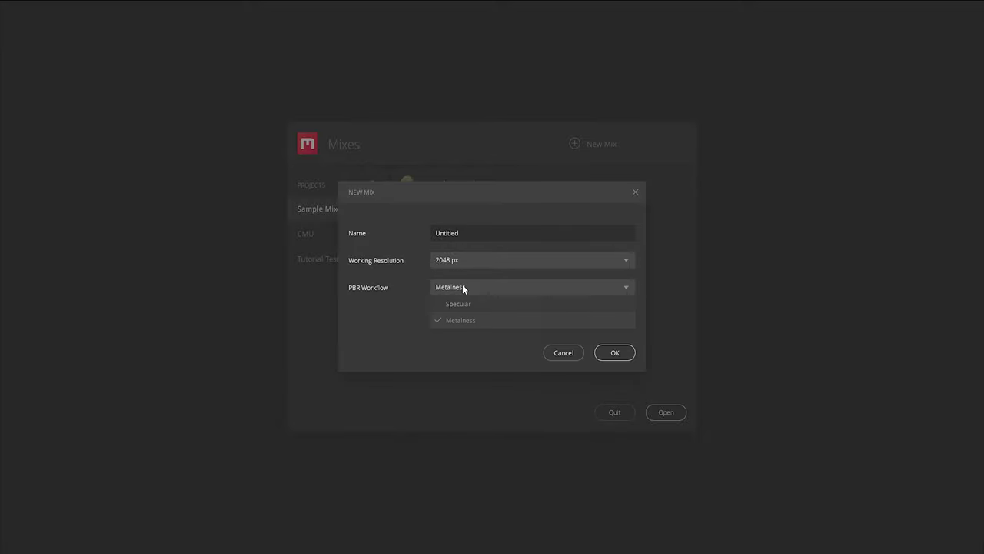
pyautogui.click(496, 322)
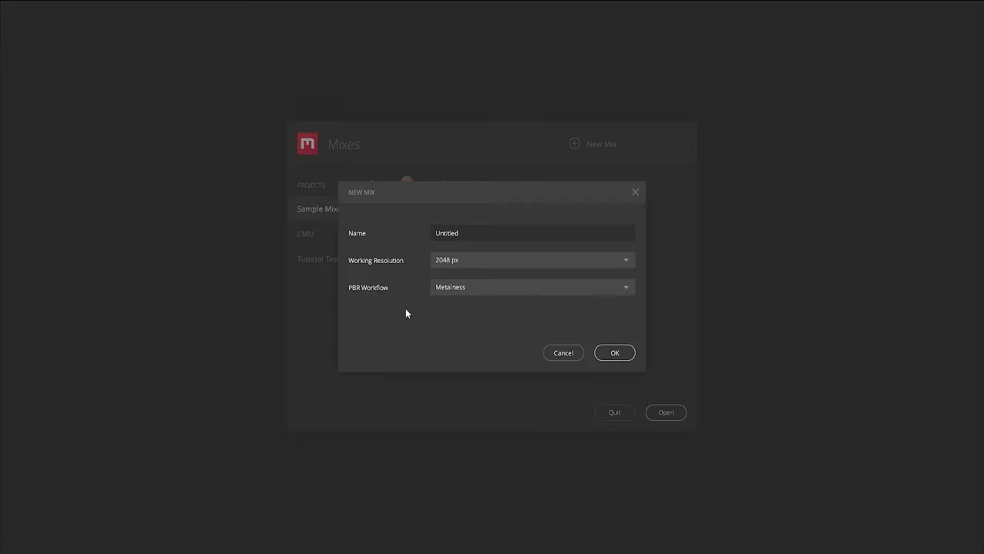
pyautogui.click(563, 352)
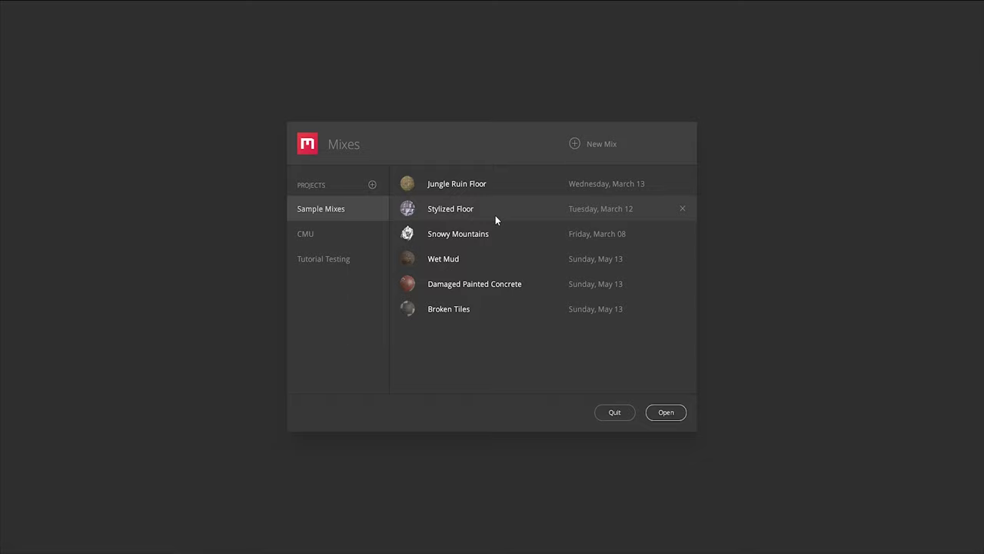
# Step: Open the Wet Mud mix from the Sample Mixes project
pyautogui.click(477, 260)
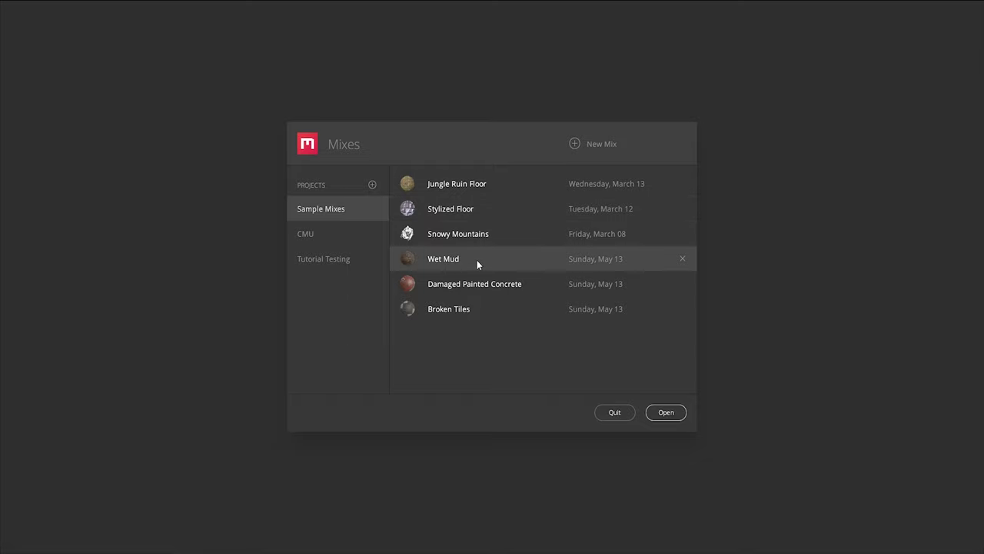
pyautogui.click(666, 412)
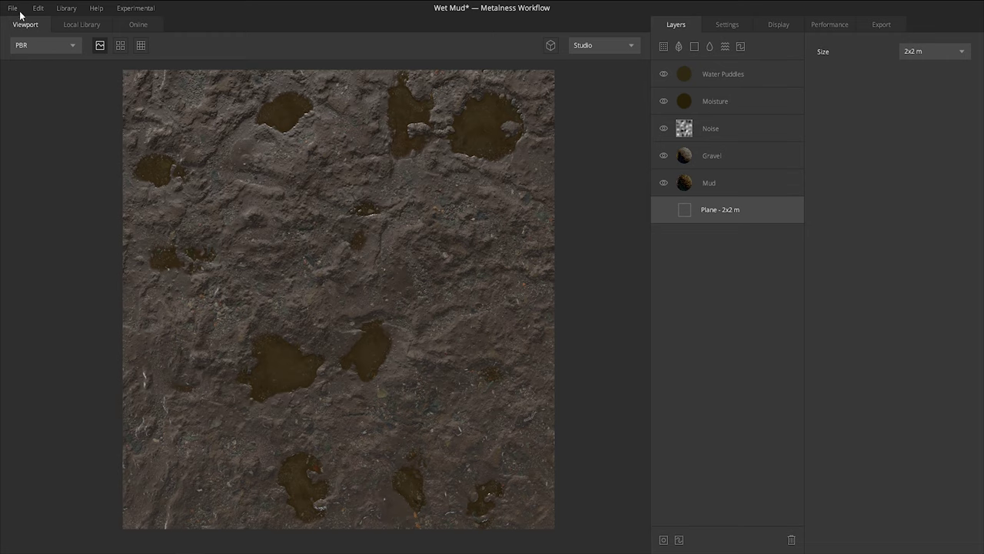
# Step: Review the file commands and the Mixer Files and Local Library folder paths in the preferences, leaving them as they are
pyautogui.click(15, 10)
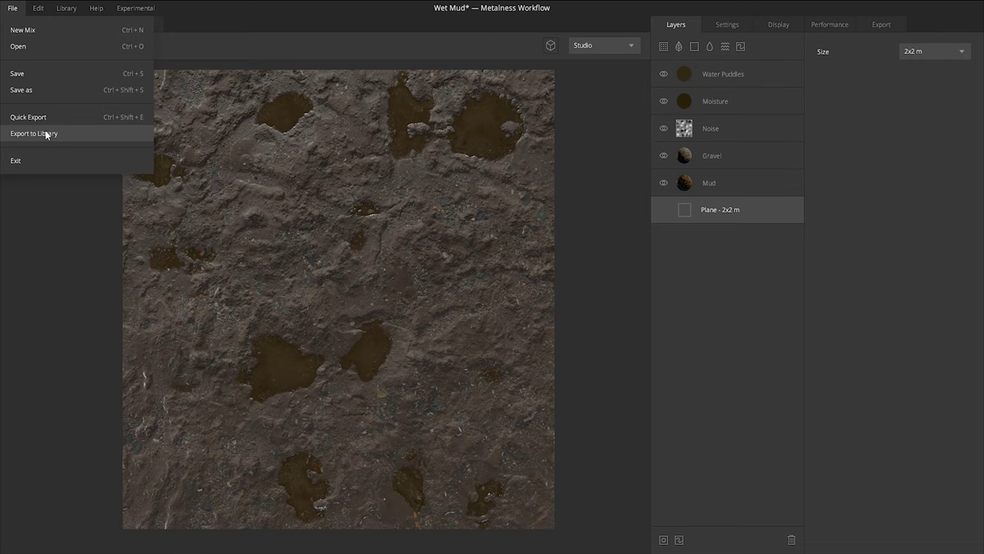
pyautogui.moveTo(38, 8)
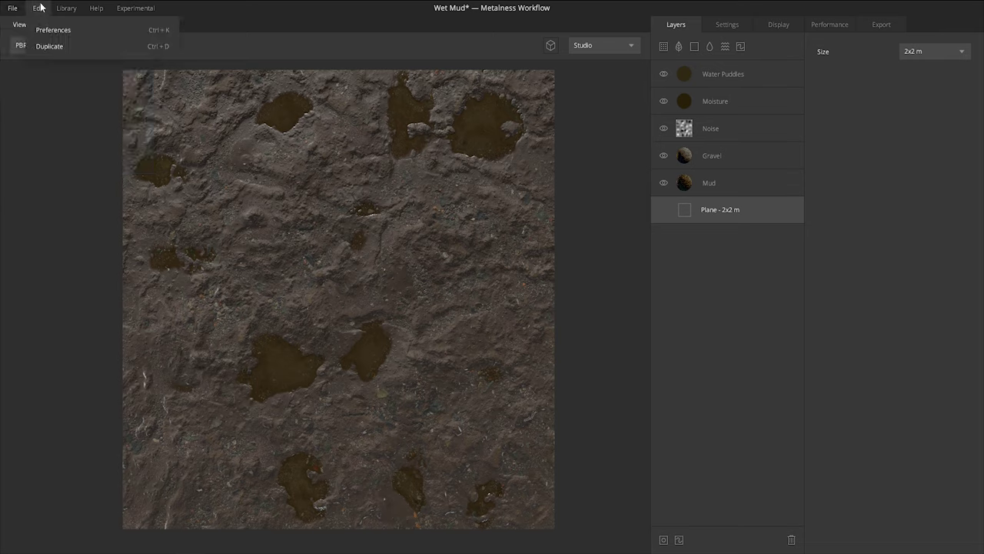
pyautogui.click(51, 31)
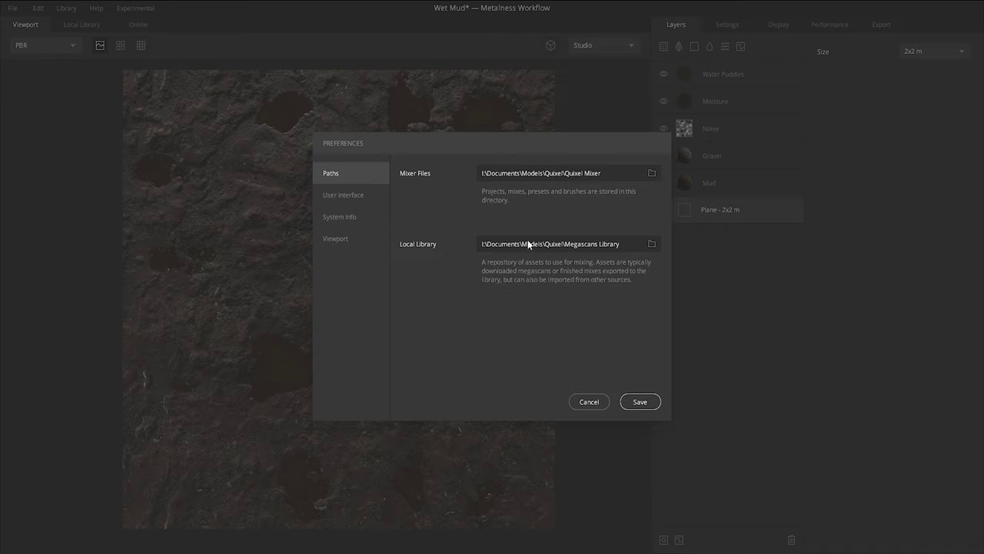
pyautogui.click(584, 402)
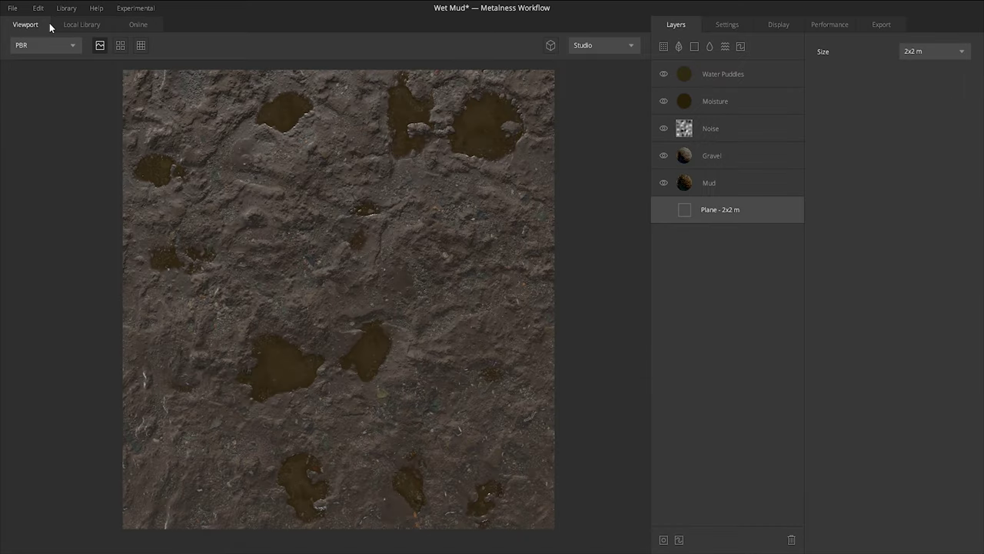
# Step: View the materials in the local library and check their Local Library folder path in the preferences
pyautogui.click(73, 24)
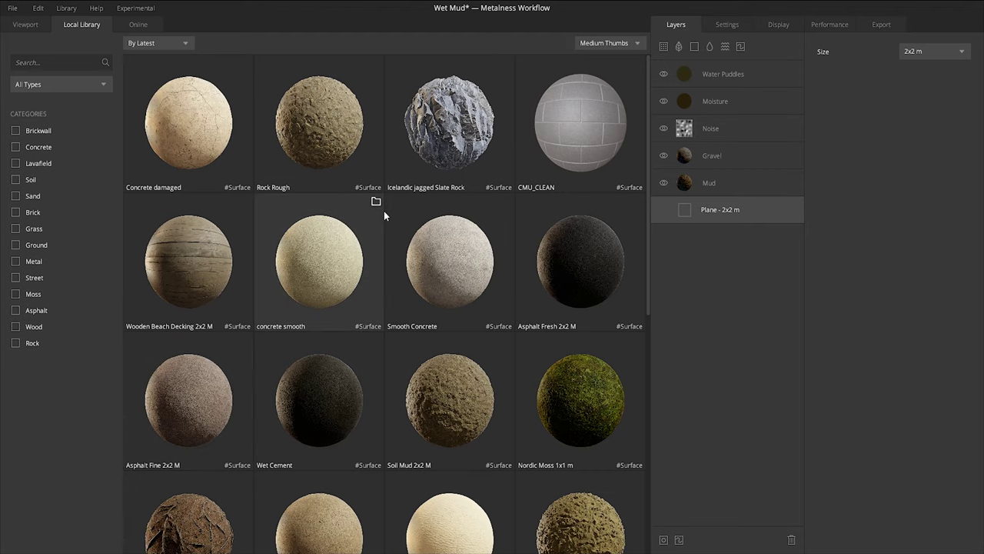
pyautogui.click(13, 8)
pyautogui.moveTo(40, 11)
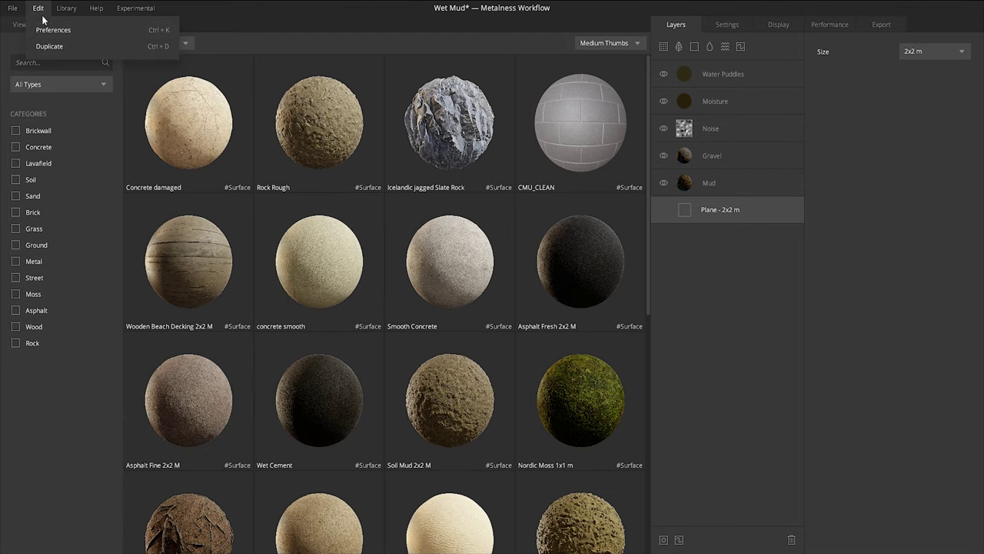
pyautogui.click(48, 29)
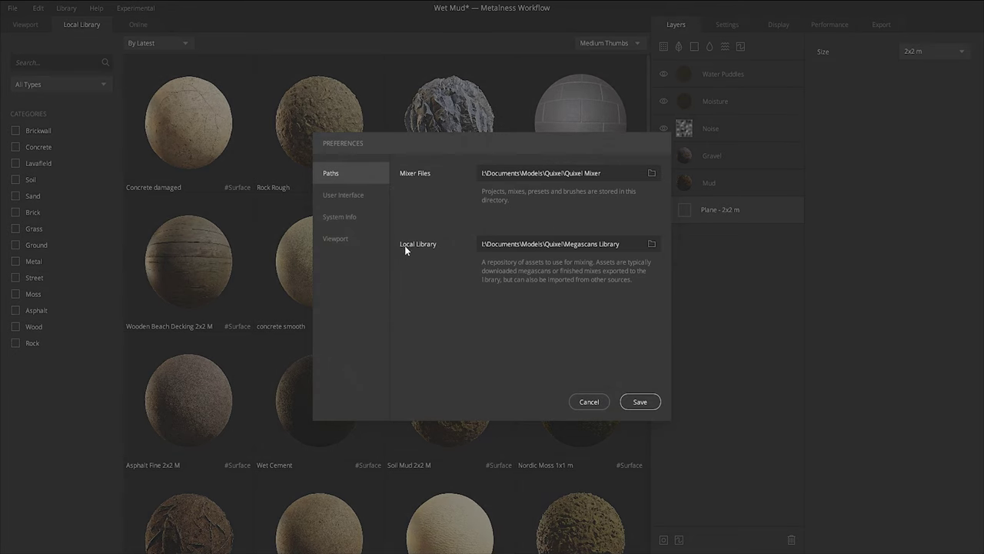
pyautogui.click(589, 401)
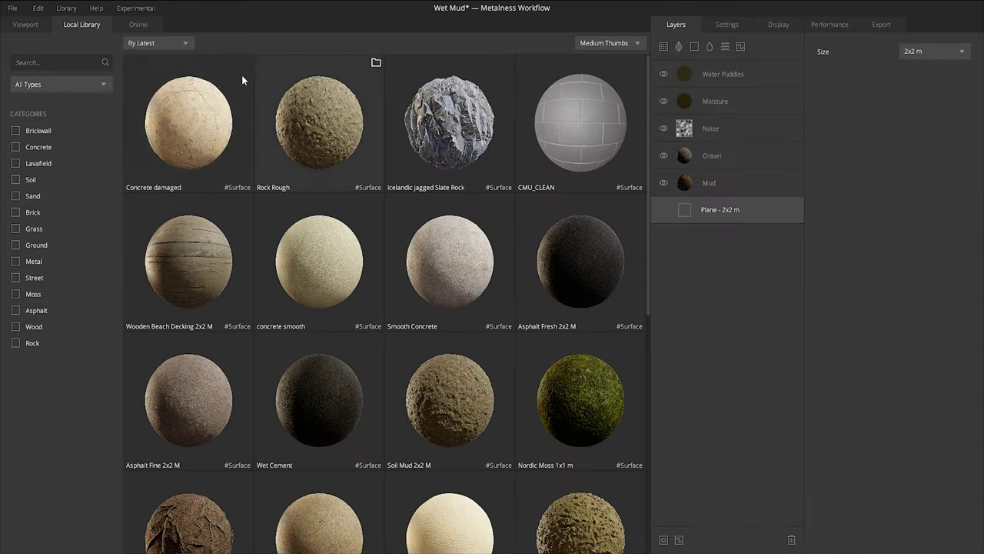
# Step: Look up the Export to Library command and return to the mix's viewport
pyautogui.click(13, 8)
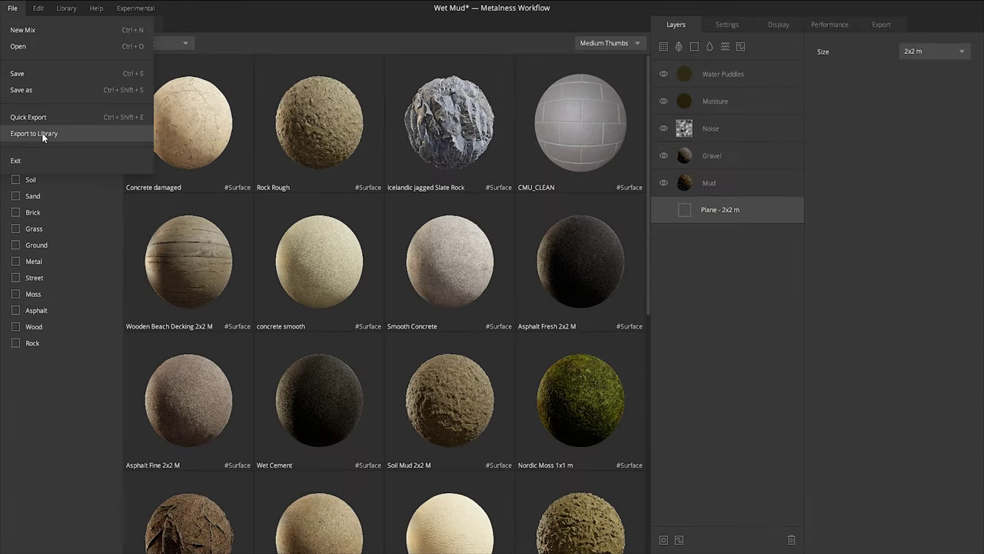
pyautogui.click(48, 24)
pyautogui.click(45, 25)
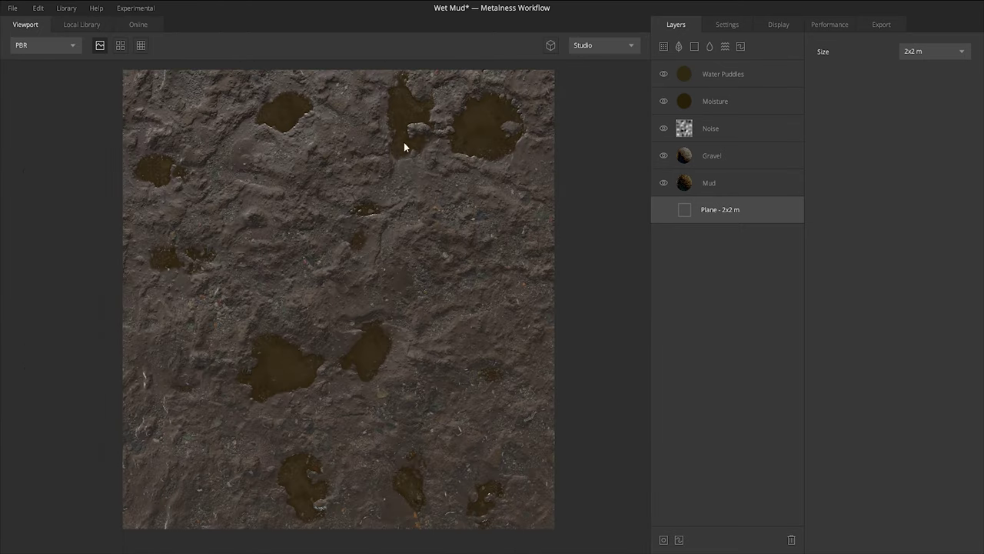
# Step: Try a 2x2 grid cell size in the viewport preferences, restore 1x1 and cancel the dialog
pyautogui.click(90, 27)
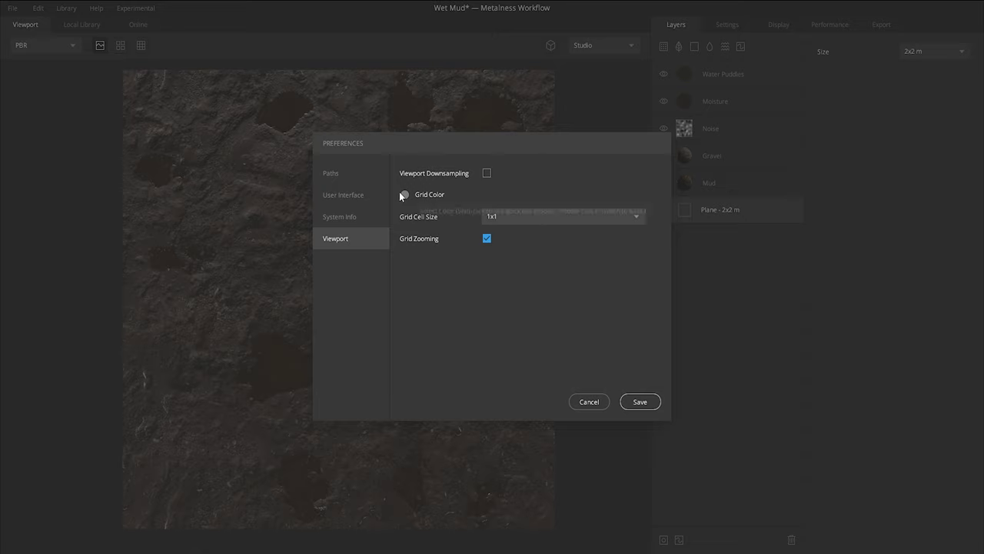
pyautogui.click(635, 220)
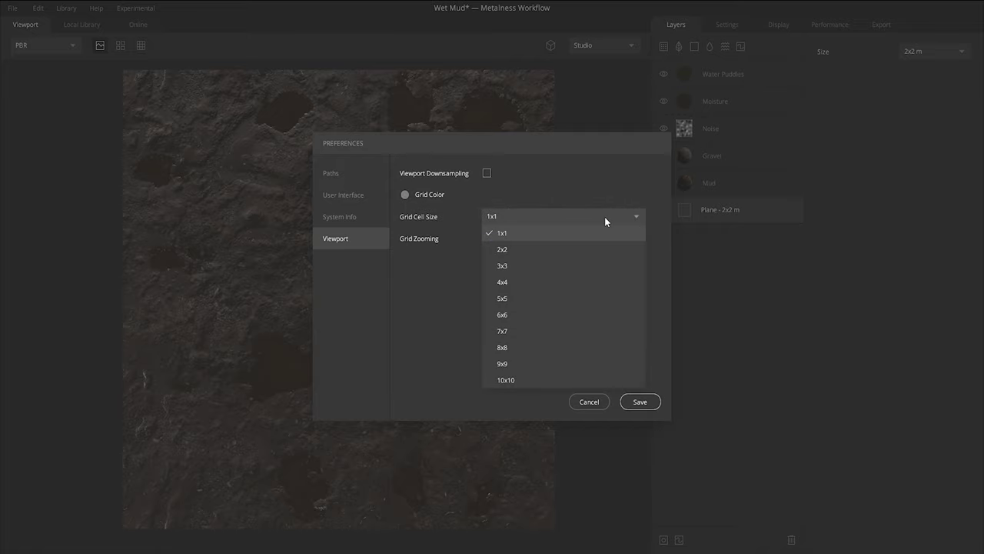
pyautogui.click(512, 247)
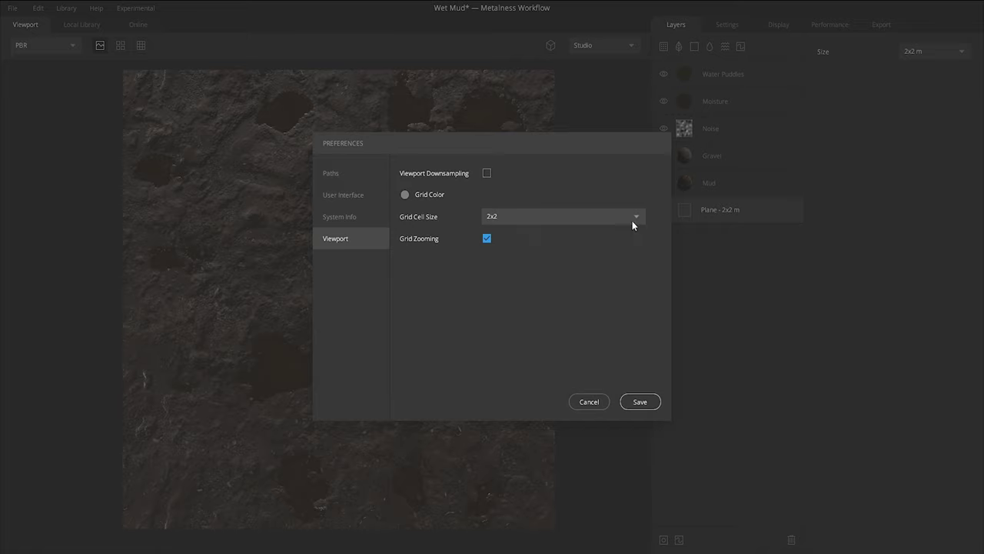
pyautogui.click(634, 219)
pyautogui.click(502, 236)
pyautogui.click(589, 403)
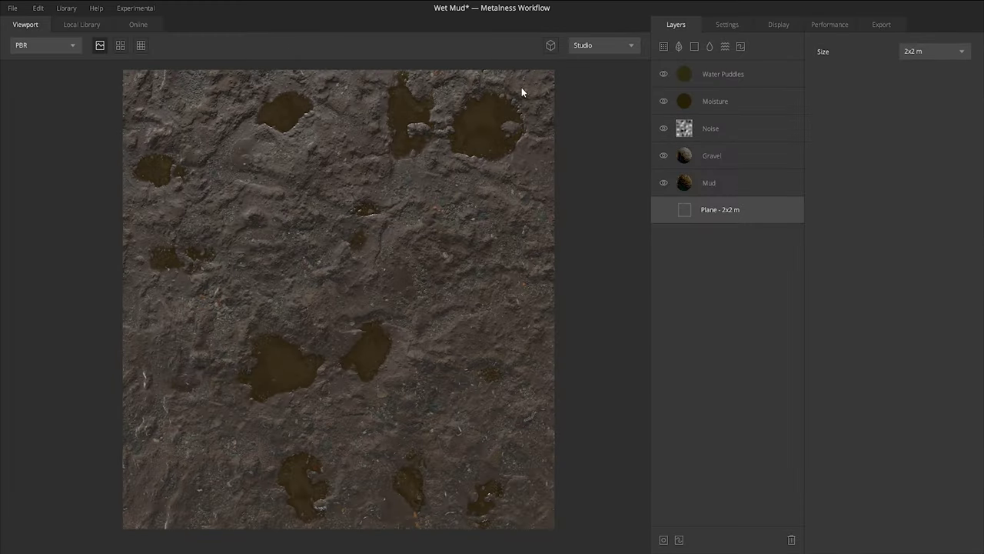
# Step: Show the grid over the Wet Mud surface and examine how it scales with the zoom level
pyautogui.click(140, 45)
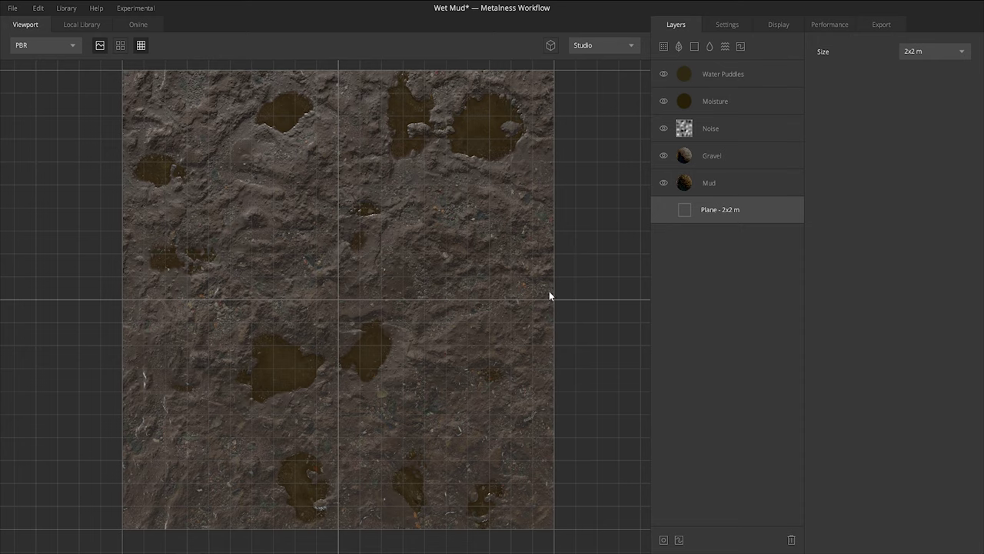
pyautogui.scroll(10, 362, 315)
pyautogui.scroll(5, 361, 299)
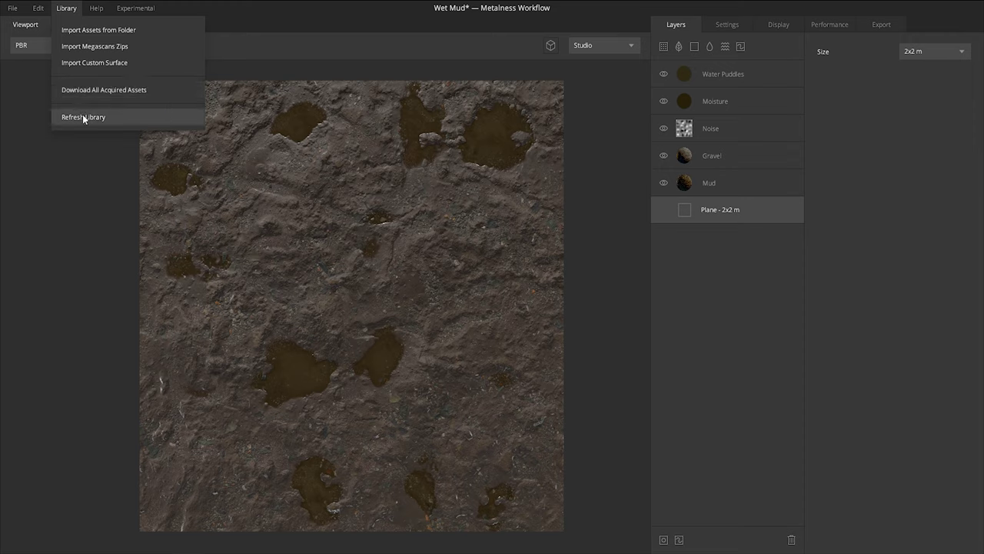
# Step: Browse through all the downloaded materials in the local library
pyautogui.click(80, 153)
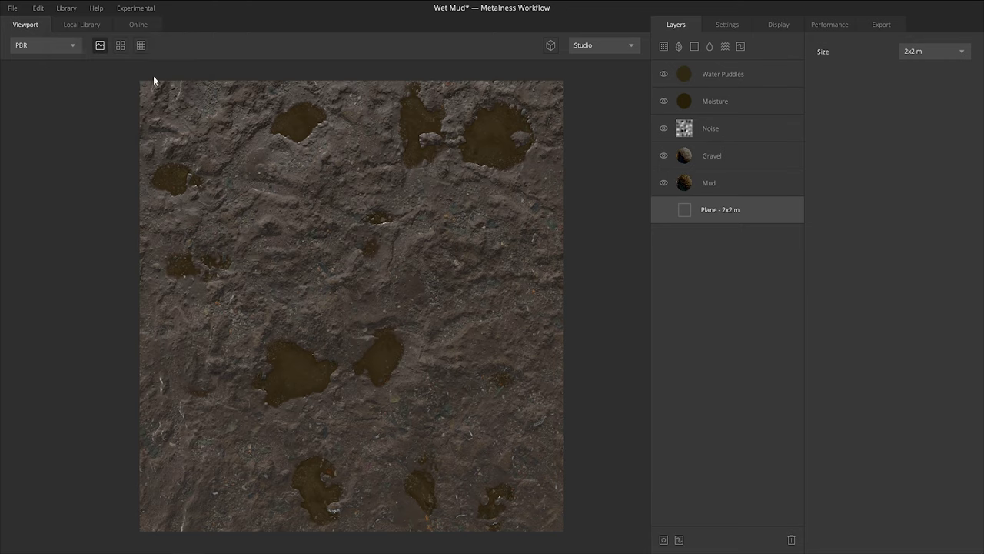
pyautogui.click(78, 25)
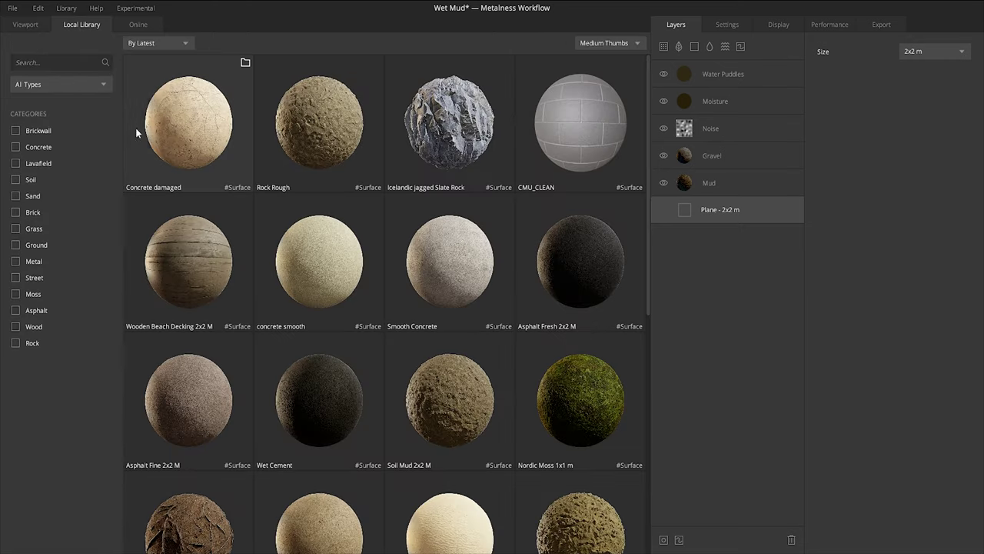
pyautogui.scroll(-3, 550, 232)
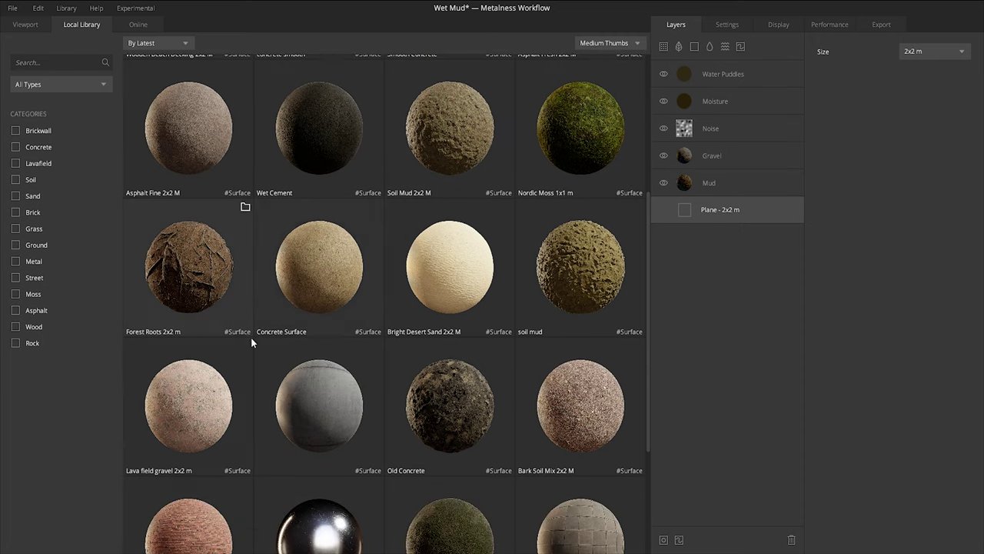
pyautogui.scroll(-2, 362, 261)
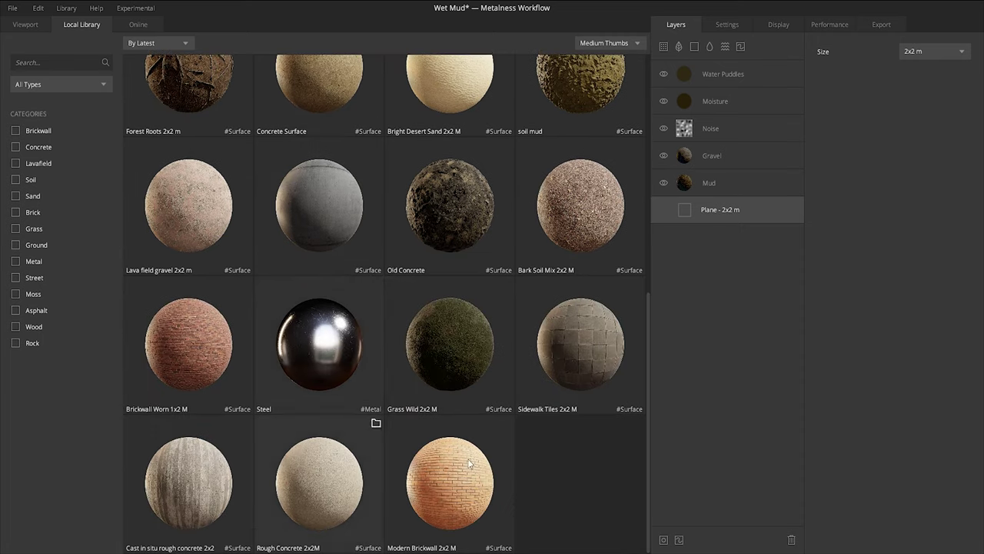
pyautogui.scroll(5, 299, 297)
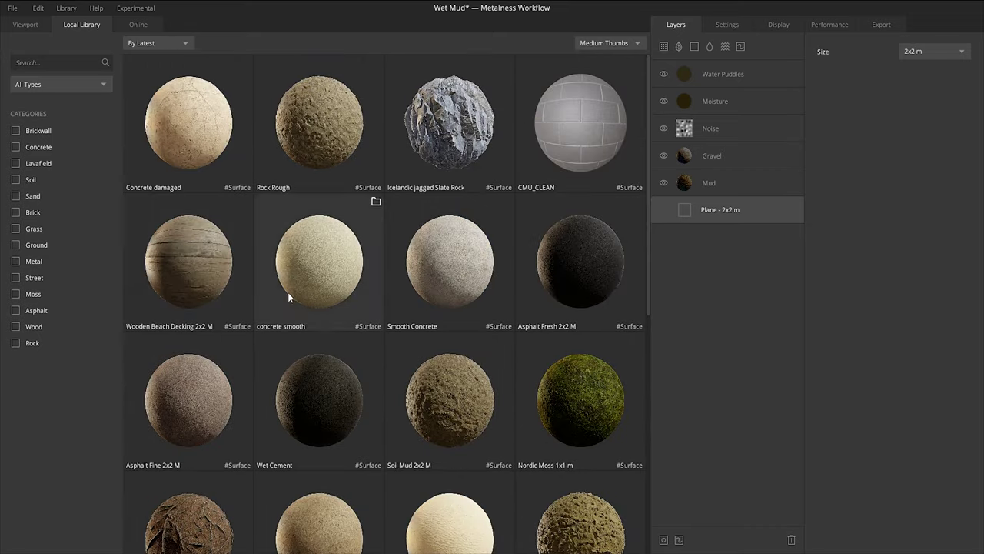
# Step: Refresh the local library and look through its reloaded material thumbnails
pyautogui.click(61, 9)
pyautogui.click(77, 117)
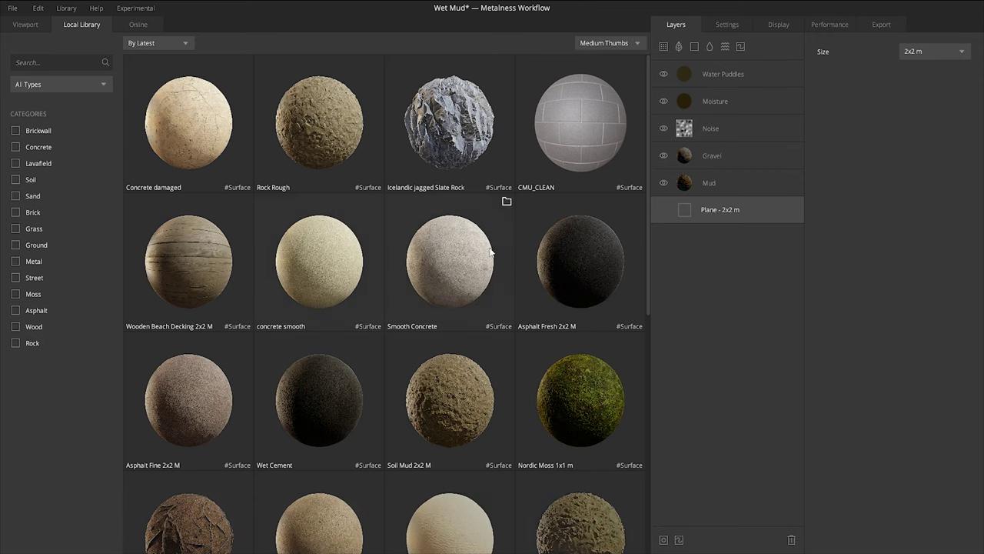
pyautogui.scroll(-4, 514, 302)
pyautogui.scroll(-2, 517, 292)
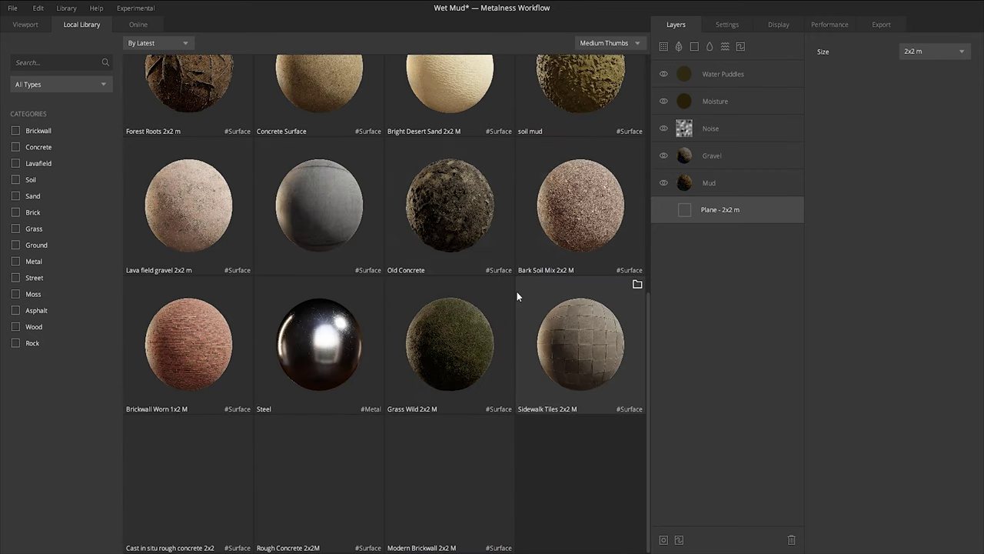
pyautogui.scroll(7, 511, 276)
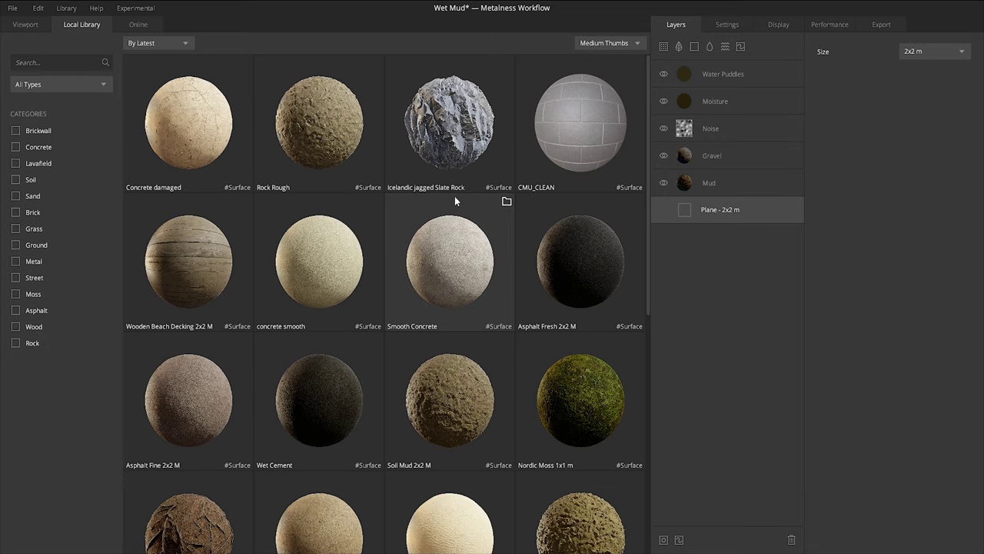
# Step: Browse the online asset library, examining its category list and the latest surfaces and atlases
pyautogui.click(135, 25)
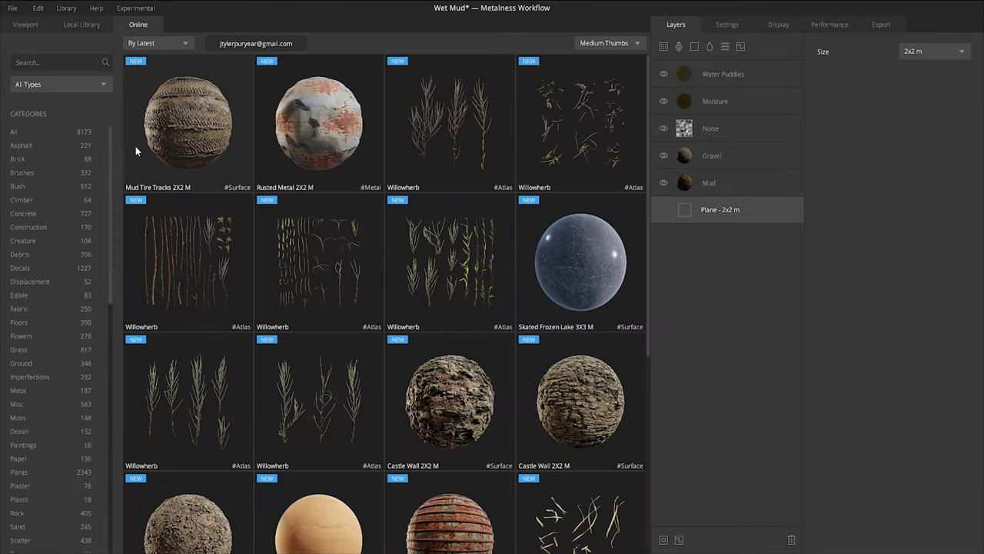
pyautogui.scroll(-3, 50, 246)
pyautogui.scroll(-6, 52, 256)
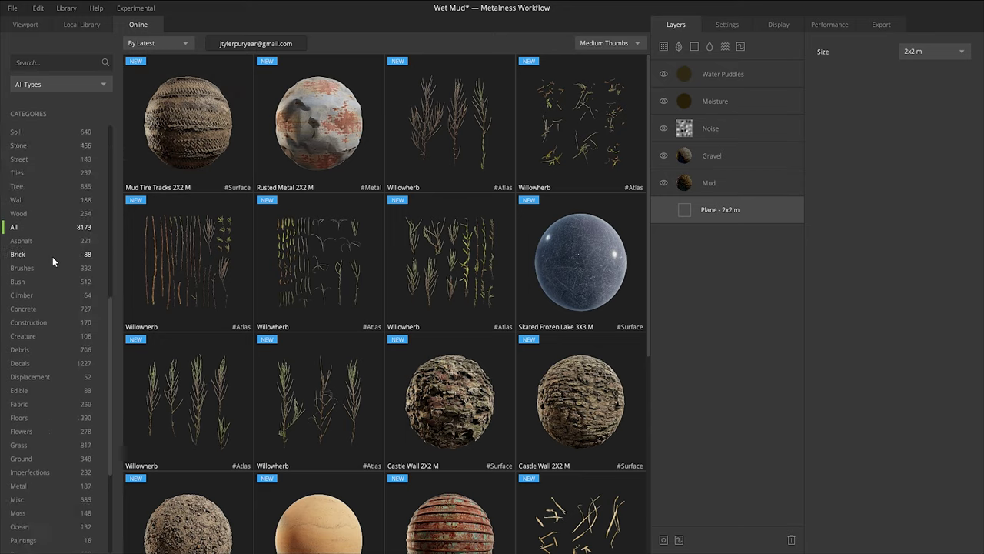
pyautogui.scroll(-4, 52, 256)
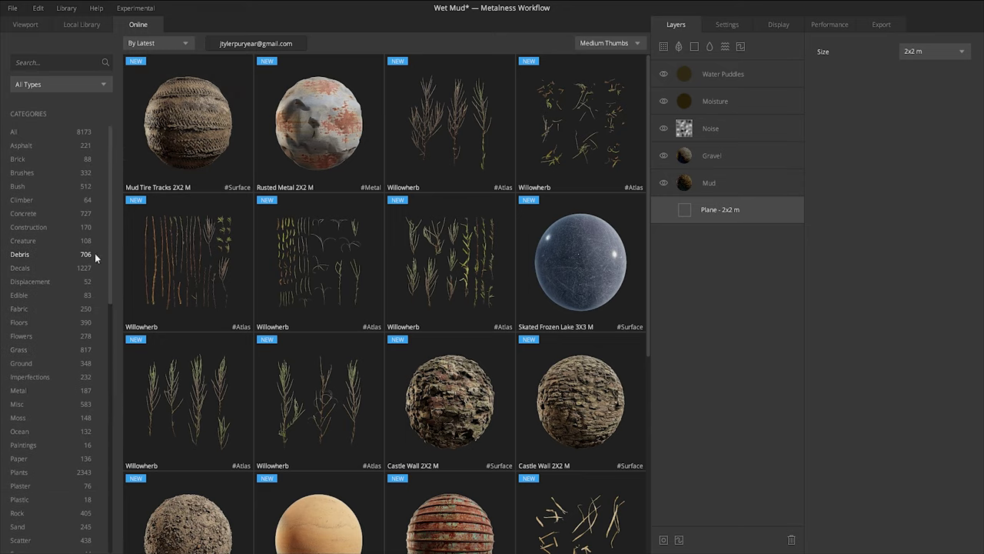
pyautogui.scroll(-2, 330, 232)
pyautogui.scroll(-4, 348, 245)
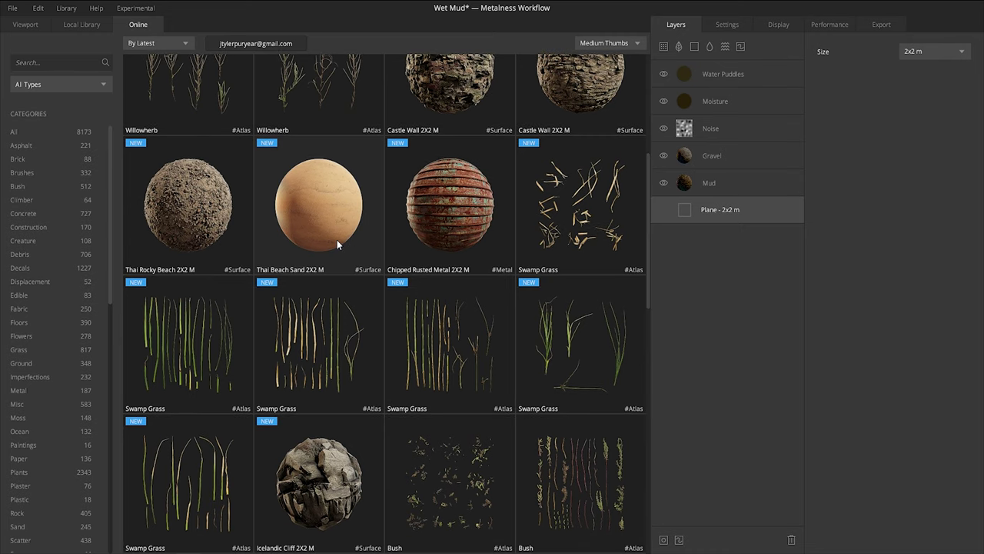
pyautogui.scroll(4, 323, 159)
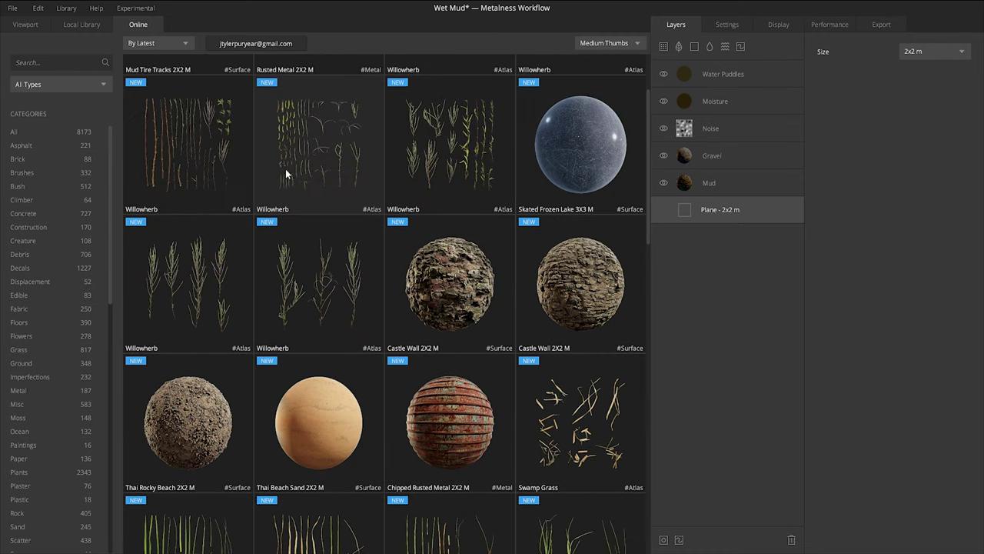
# Step: Inspect the Skated Frozen Lake 3X3 M surface and its download settings, then close it without downloading
pyautogui.click(572, 146)
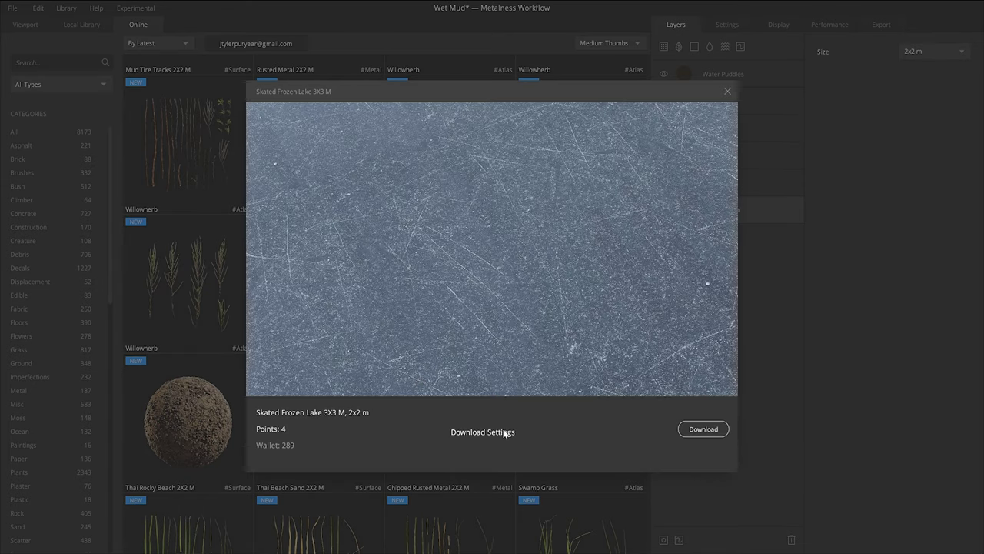
pyautogui.click(503, 432)
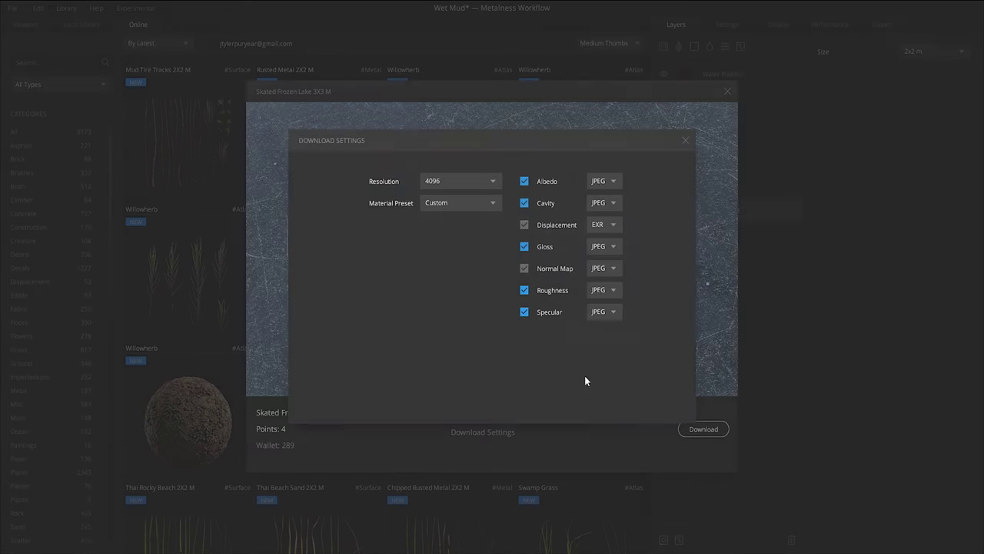
pyautogui.click(685, 142)
pyautogui.click(727, 92)
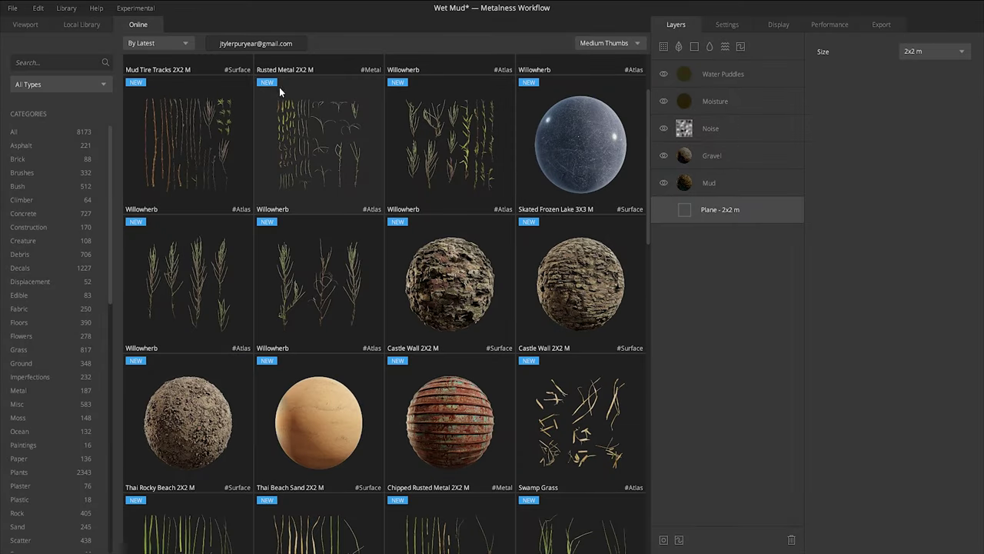
# Step: Return to the viewport through the local library and view the Wet Mud mix's Albedo, Metalness and Gloss maps
pyautogui.click(96, 26)
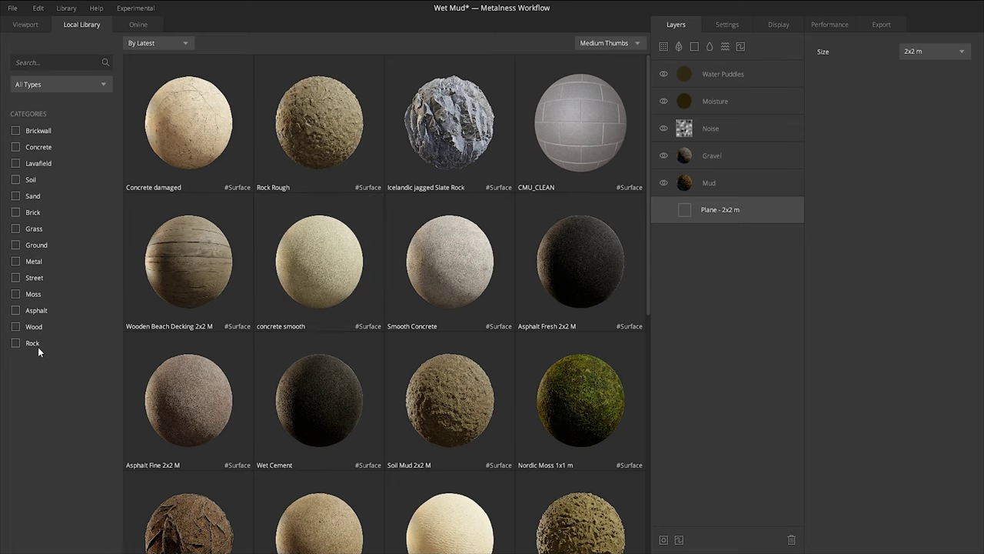
pyautogui.click(26, 24)
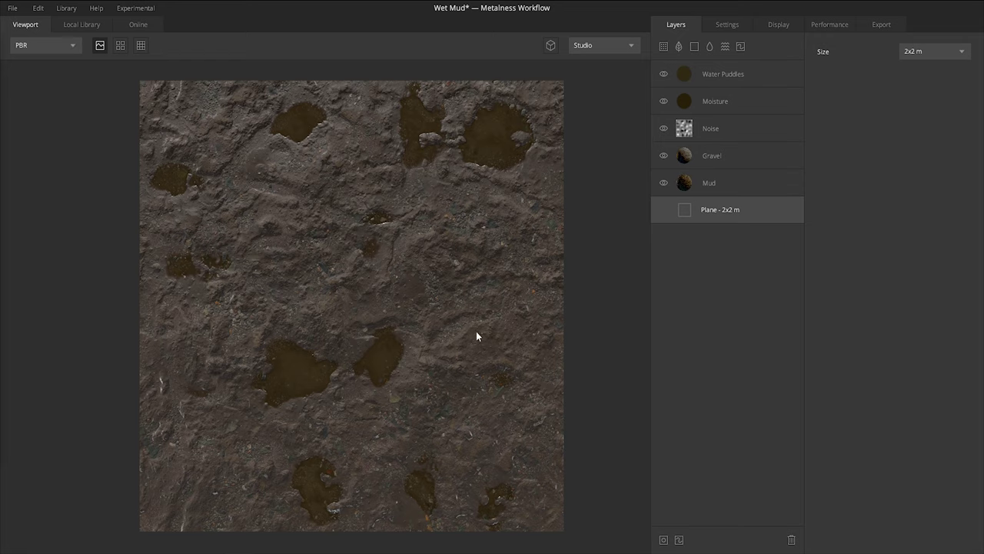
pyautogui.click(70, 45)
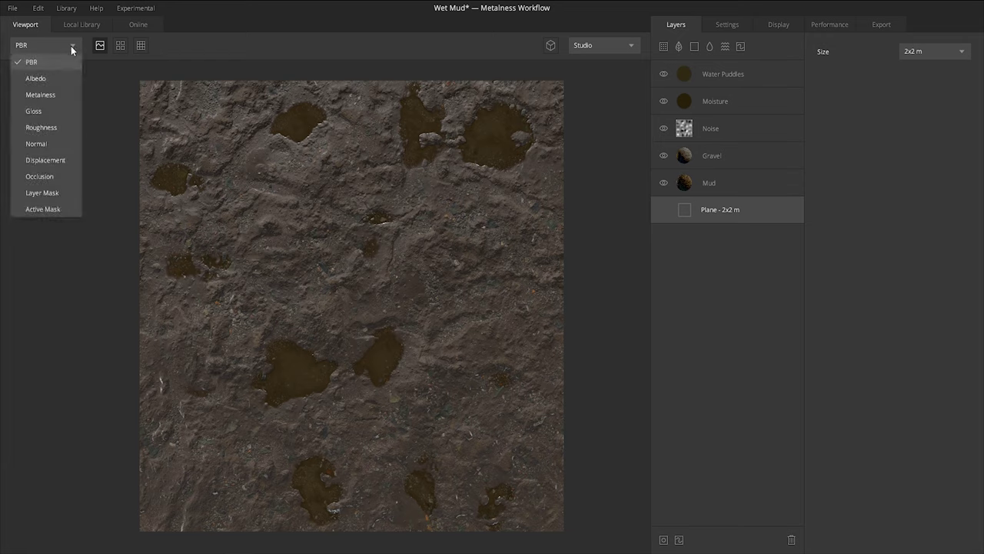
pyautogui.click(35, 78)
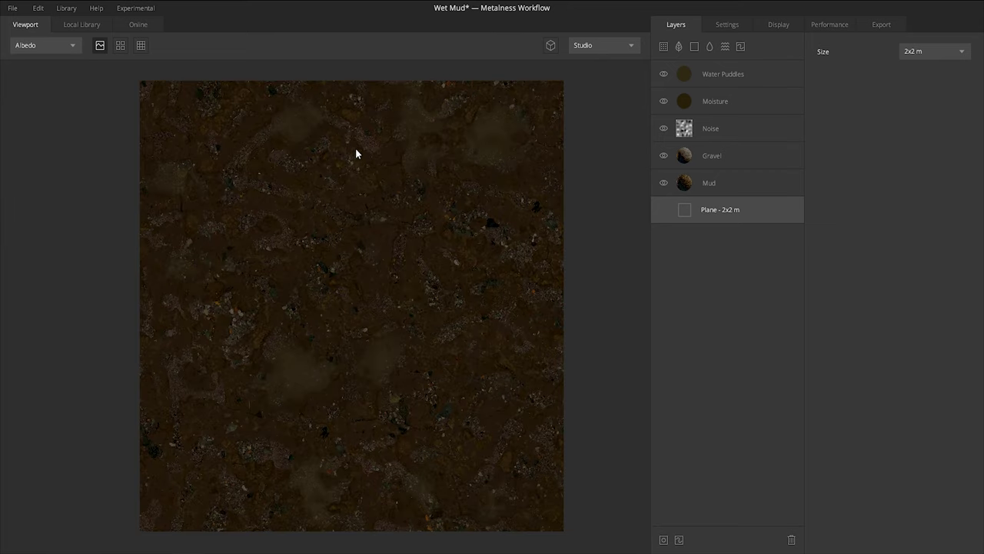
pyautogui.click(71, 48)
pyautogui.click(58, 93)
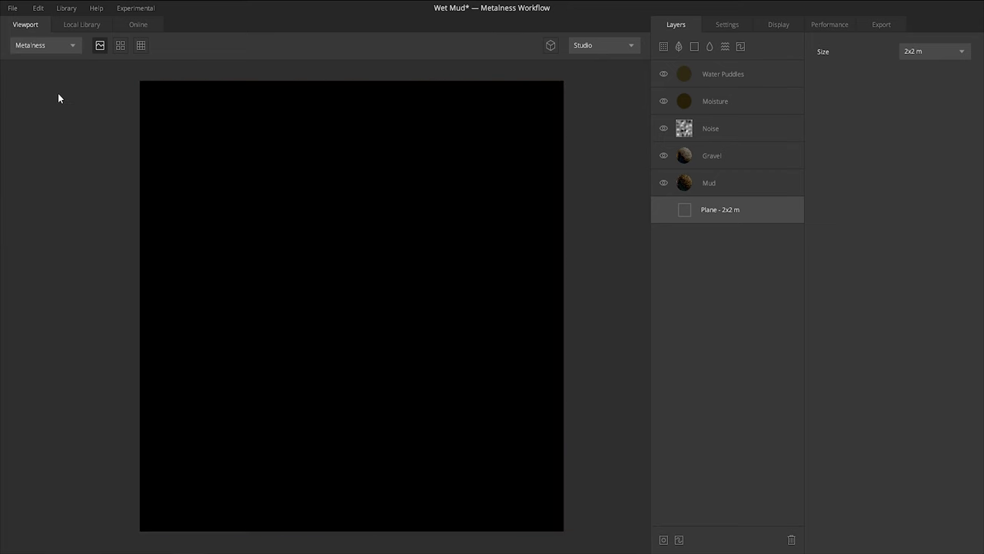
pyautogui.click(66, 47)
pyautogui.click(48, 112)
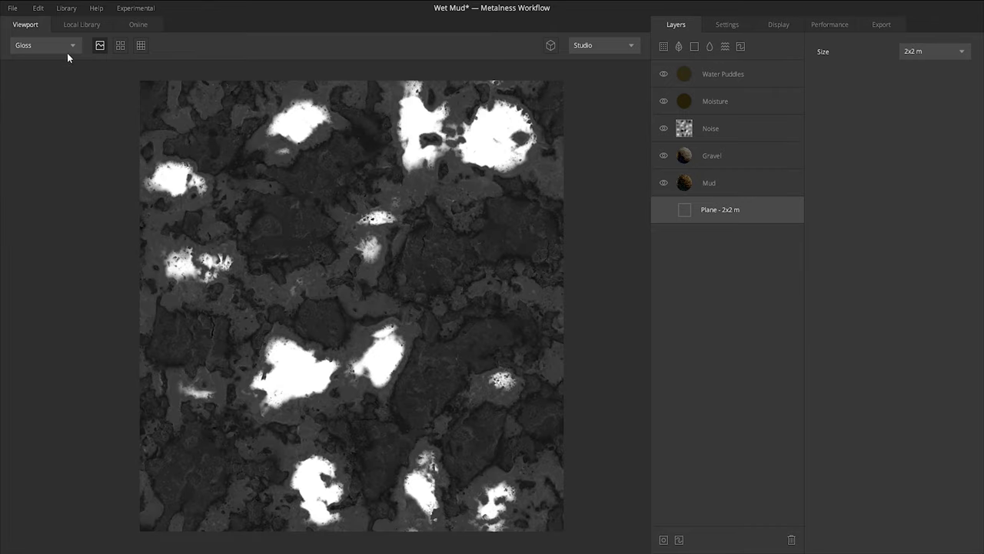
# Step: View the Roughness and Normal maps of the mix and return the viewport to PBR
pyautogui.click(69, 46)
pyautogui.click(44, 126)
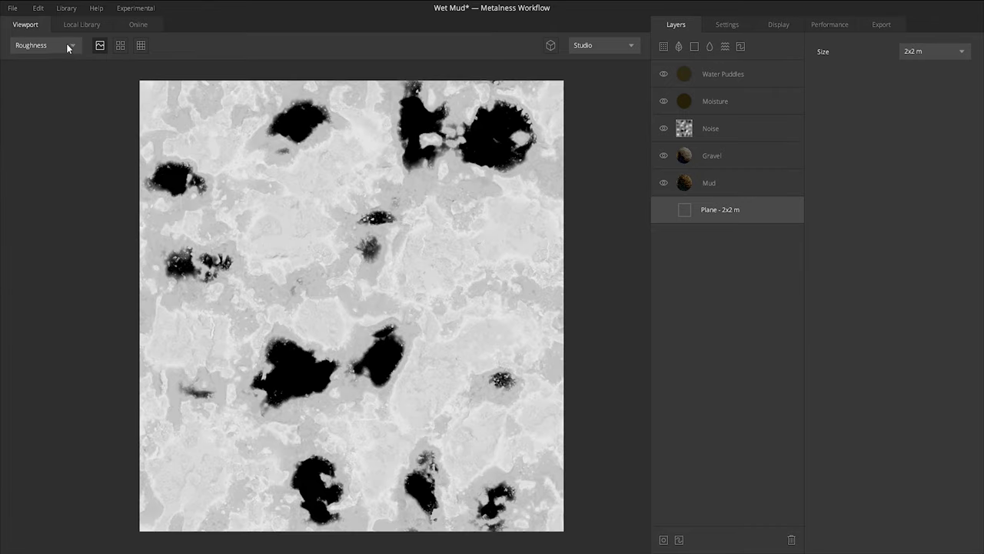
pyautogui.click(69, 45)
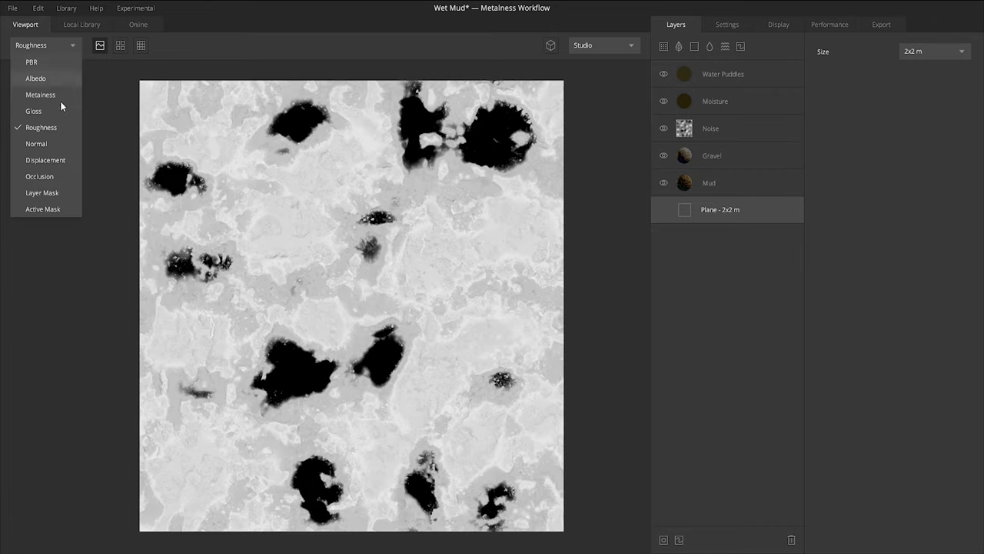
pyautogui.click(50, 147)
pyautogui.click(68, 45)
pyautogui.click(31, 61)
# Step: Cycle the viewport through the texture maps from Albedo to Layer Mask, return to PBR and review the list of map views
pyautogui.click(65, 44)
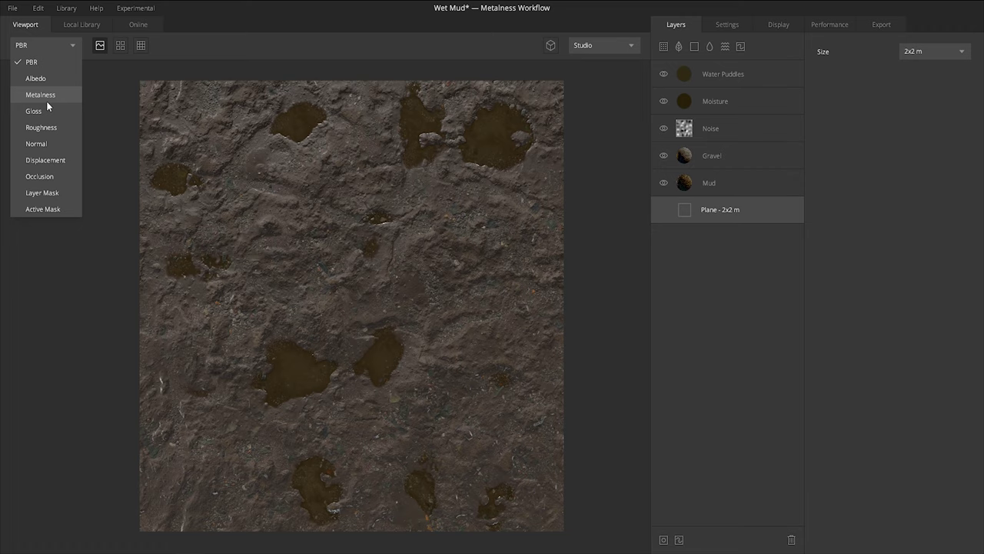
pyautogui.click(131, 92)
pyautogui.press('2')
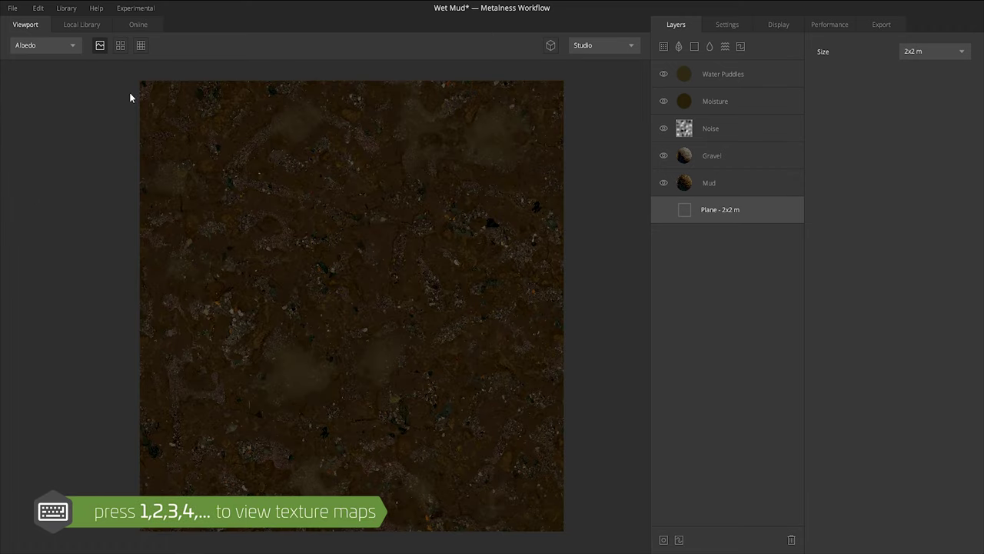
pyautogui.press('2')
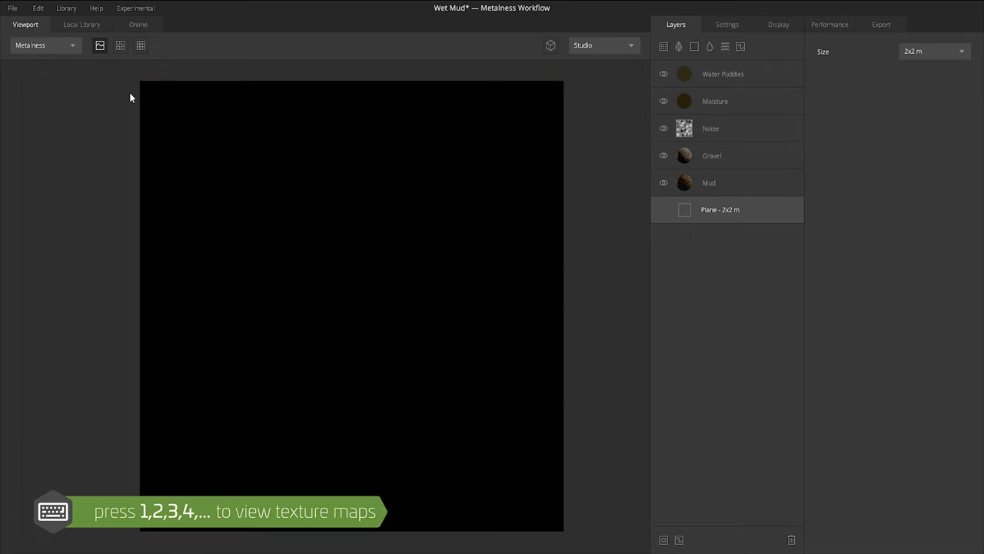
pyautogui.press('3')
pyautogui.press('4')
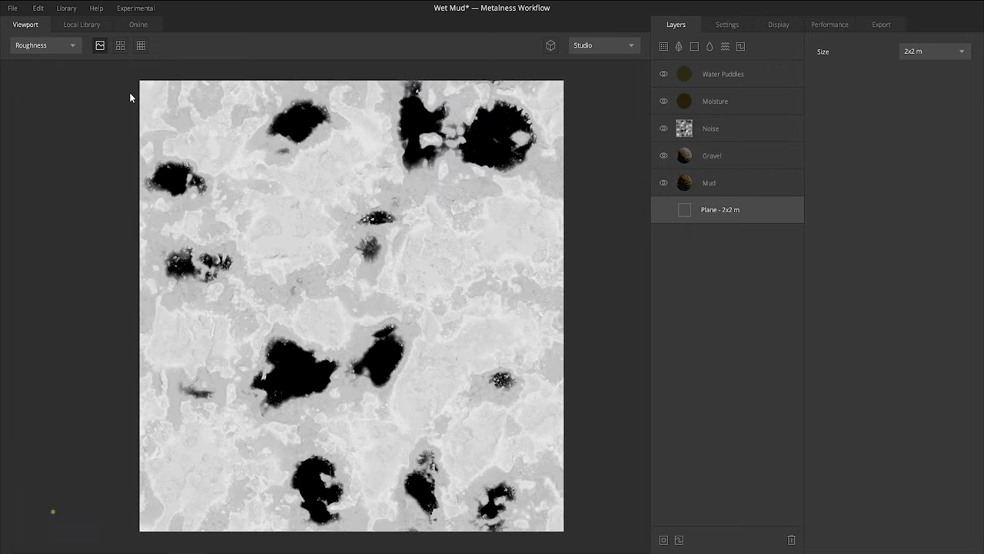
pyautogui.press('5')
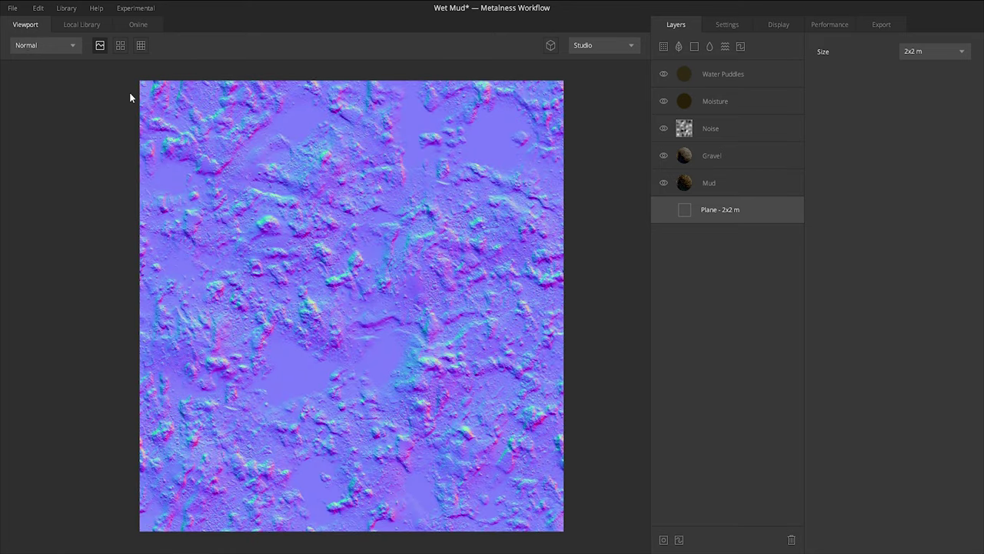
pyautogui.press('6')
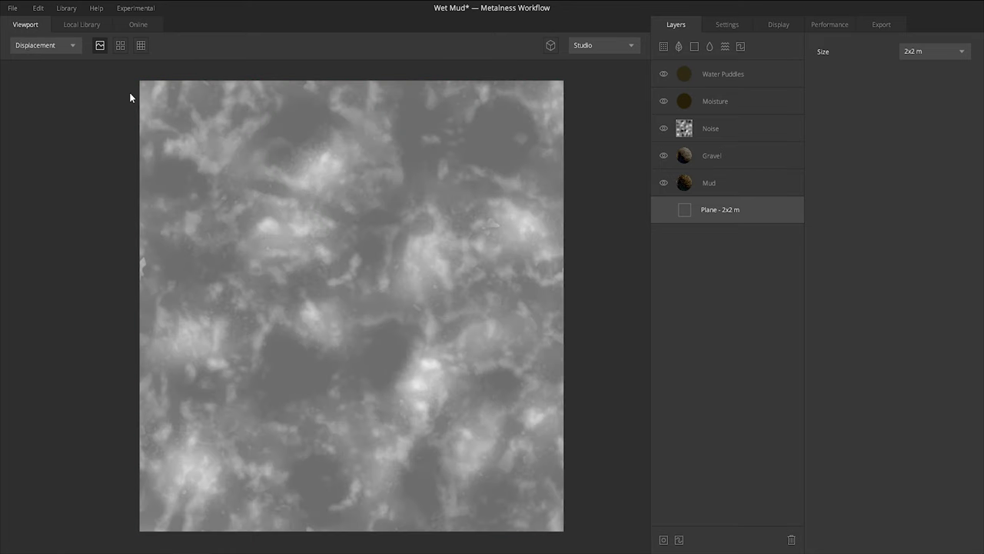
pyautogui.press('7')
pyautogui.press('8')
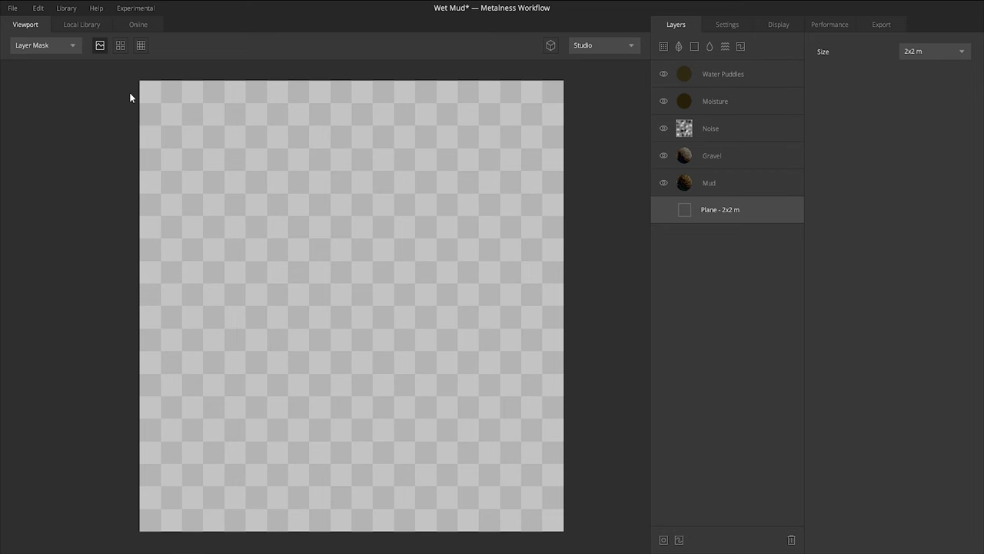
pyautogui.press('1')
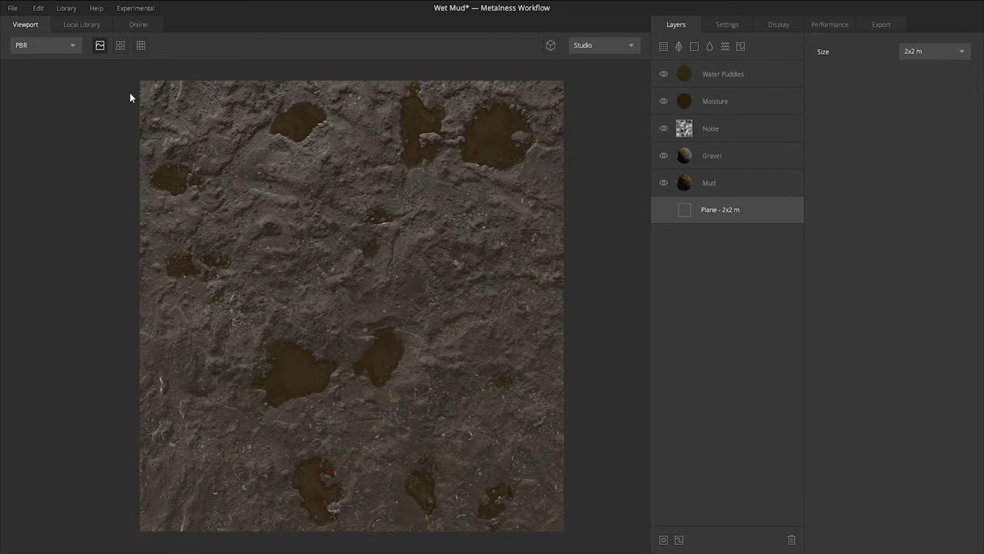
pyautogui.click(70, 46)
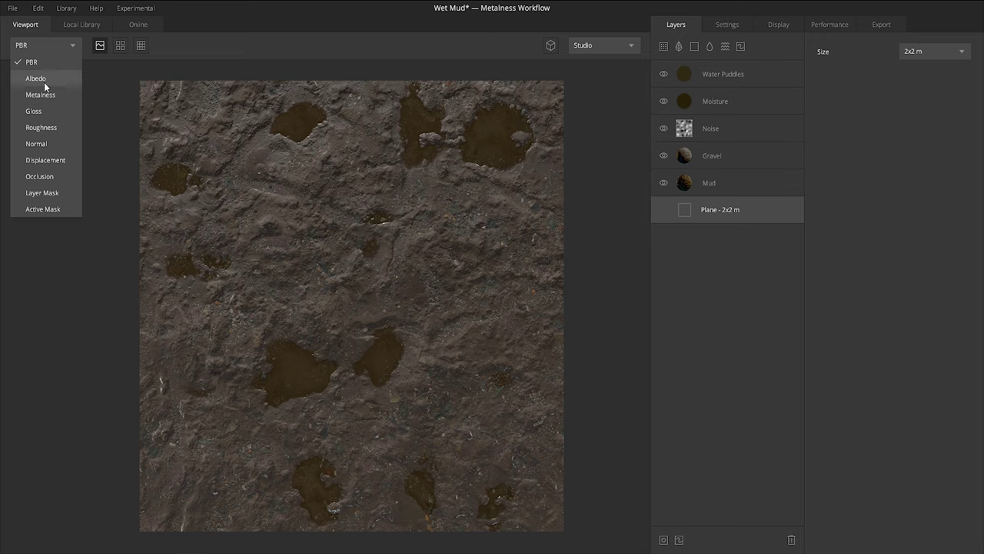
pyautogui.click(62, 39)
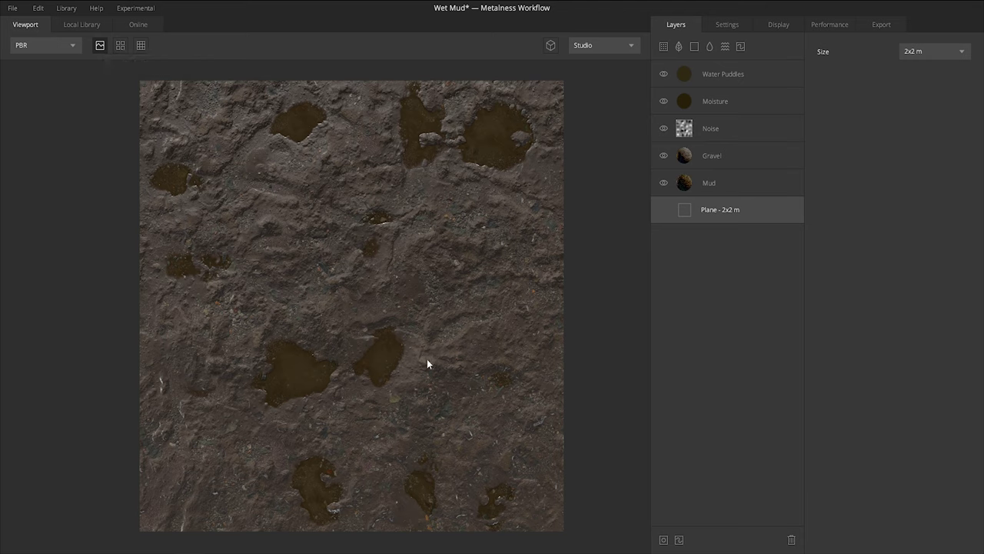
# Step: Switch the viewport to the perspective camera and examine the mud surface up close with its displacement preview
pyautogui.click(551, 44)
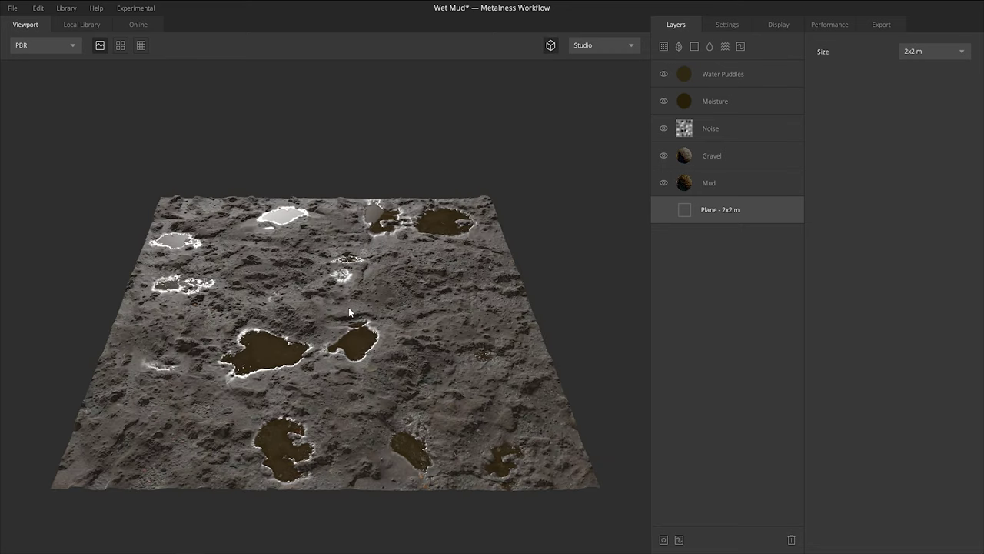
pyautogui.scroll(3, 349, 306)
pyautogui.scroll(6, 349, 303)
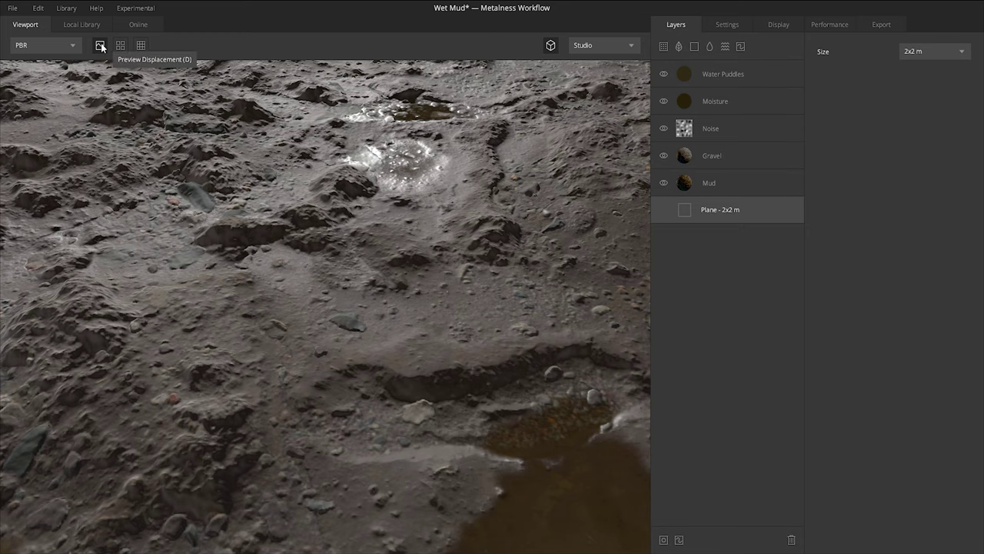
pyautogui.click(101, 45)
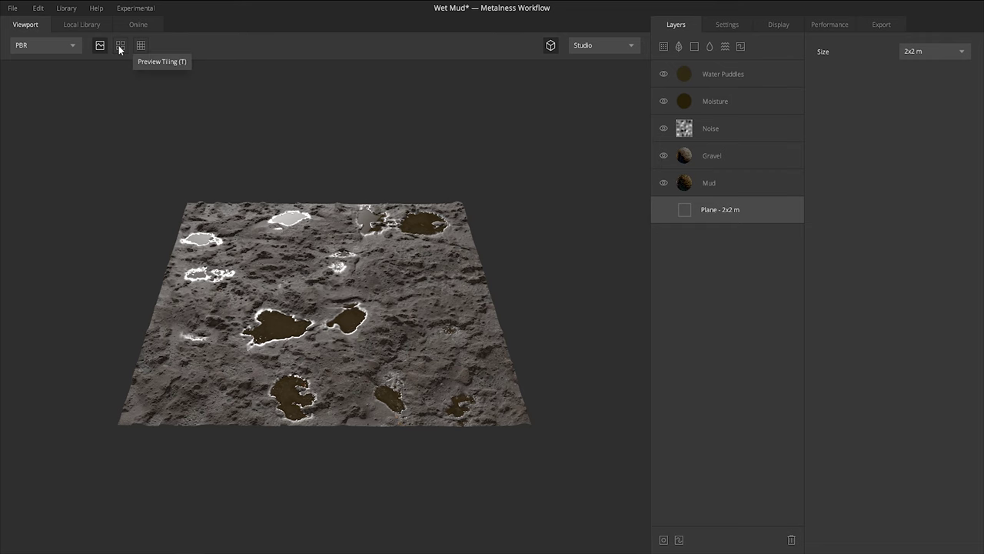
# Step: Preview the mud material tiled, restore the single tile, and toggle the perspective camera off and back on
pyautogui.click(120, 46)
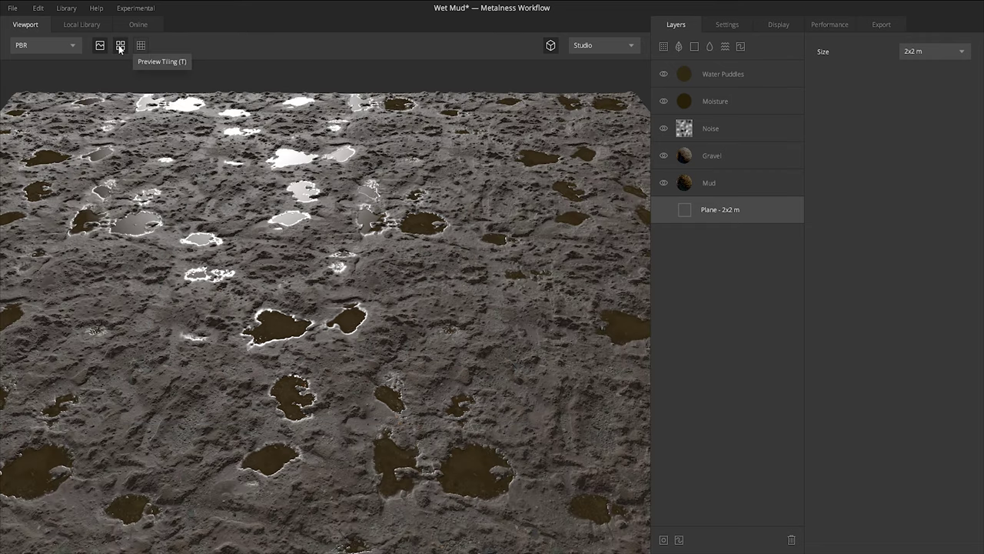
pyautogui.scroll(-5, 193, 244)
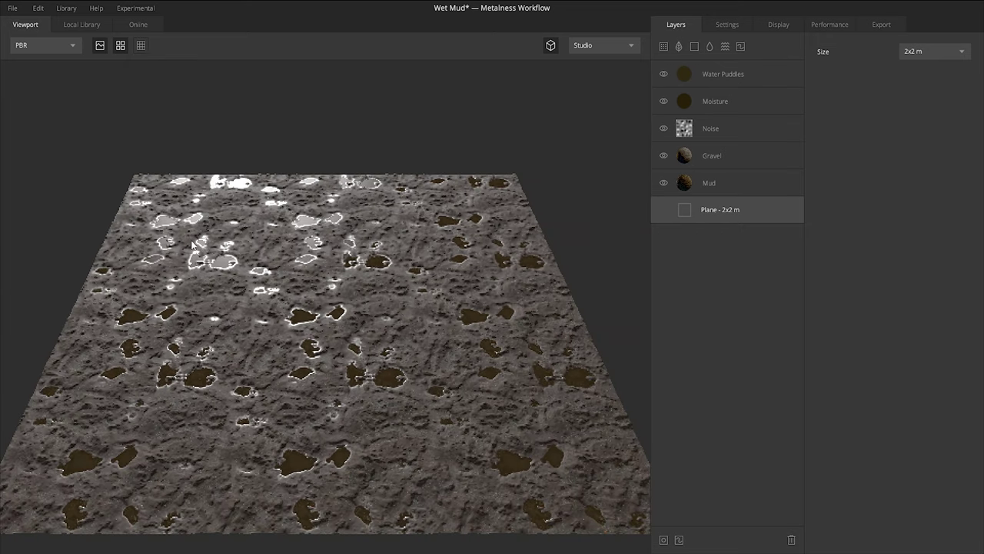
pyautogui.scroll(2, 291, 306)
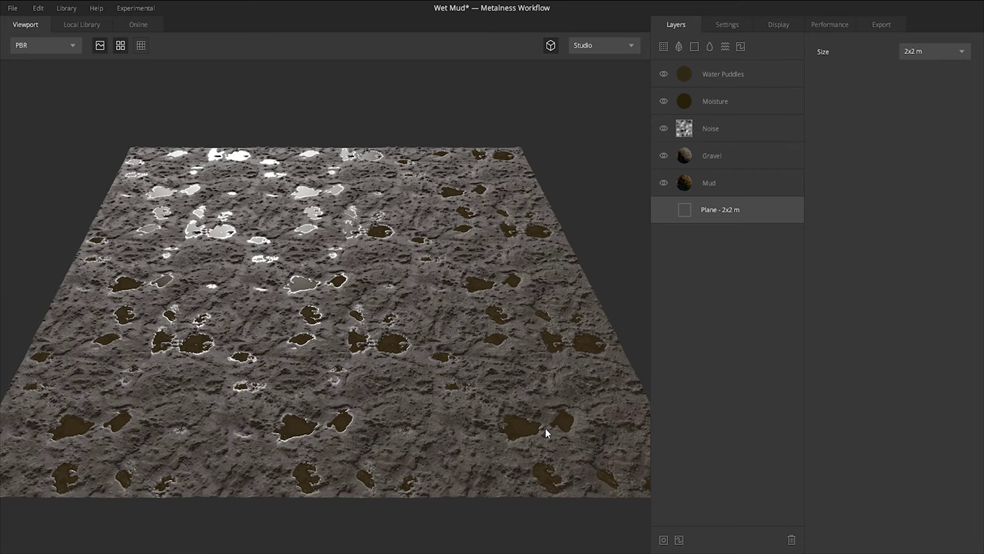
pyautogui.click(100, 45)
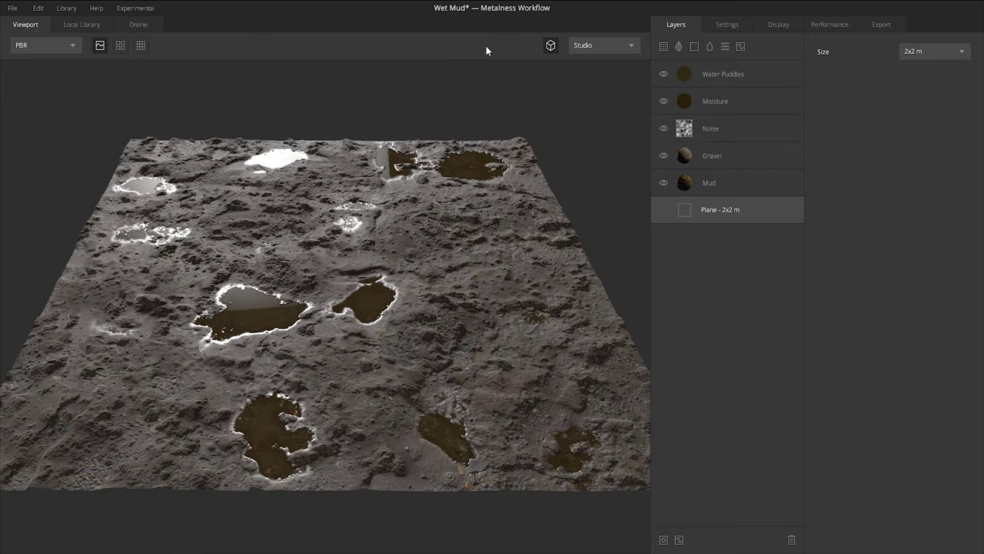
pyautogui.click(551, 45)
pyautogui.click(552, 45)
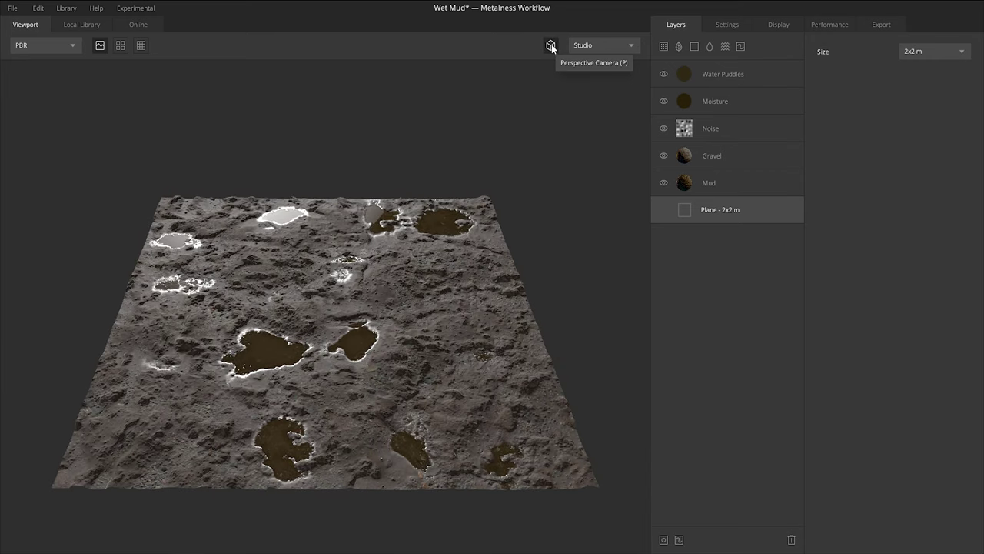
# Step: Try the Indoors lighting environment on the mud plane and set the environment to Pisa
pyautogui.click(630, 47)
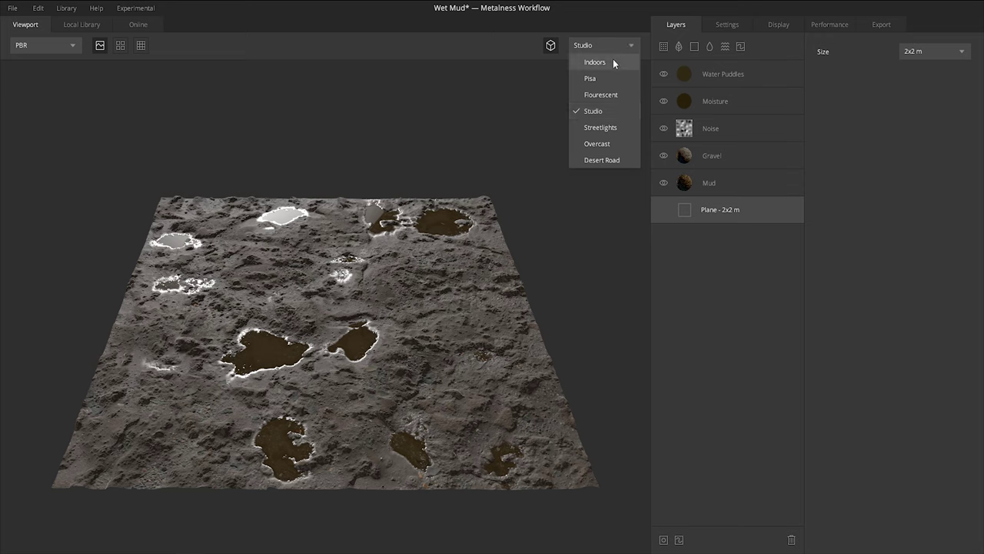
pyautogui.click(613, 60)
pyautogui.click(628, 46)
pyautogui.click(599, 75)
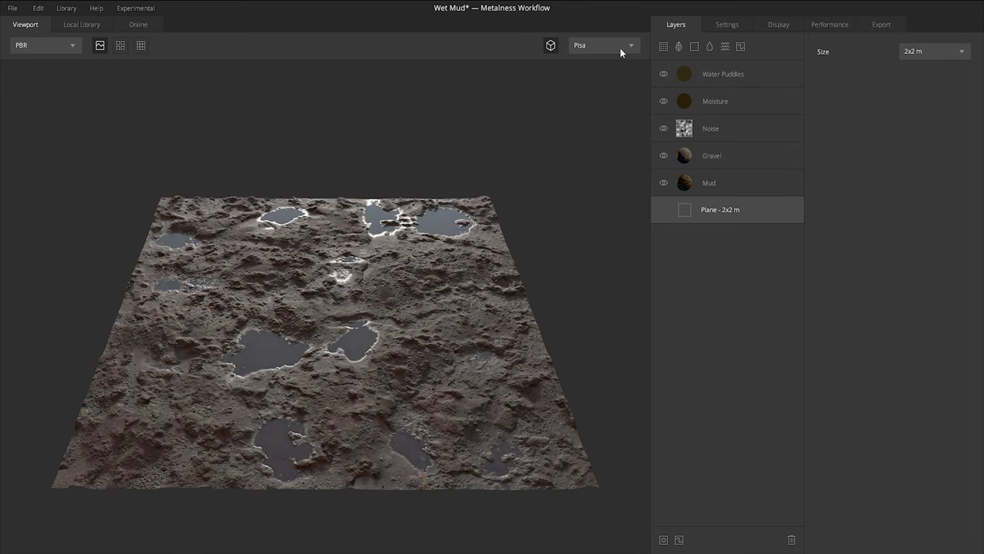
# Step: Rotate the environment light to about 10.87 over the mud plane, and toggle the displacement preview off and back on
pyautogui.scroll(5, 400, 304)
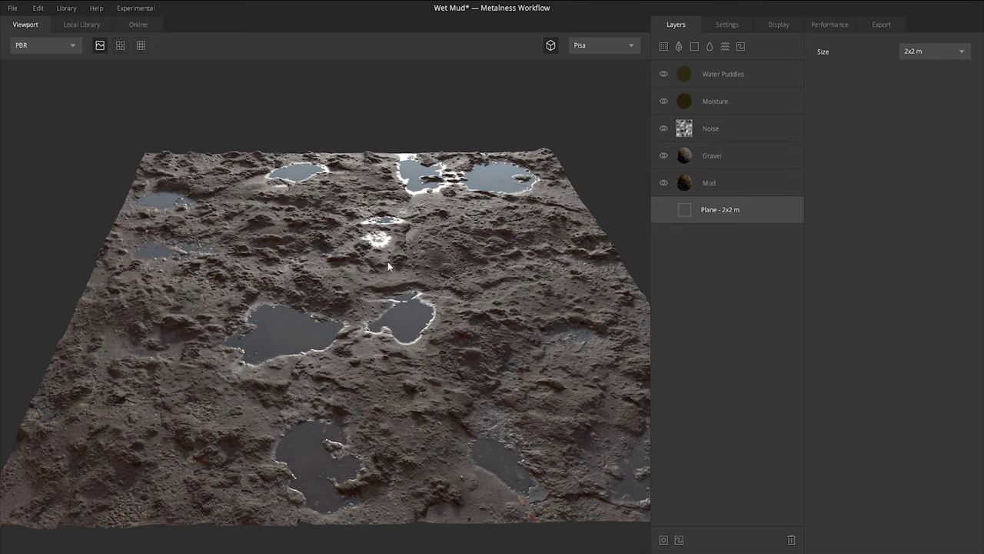
pyautogui.keyDown('shift'); pyautogui.moveTo(387, 262); pyautogui.dragTo(343, 275, button='right'); pyautogui.keyUp('shift')
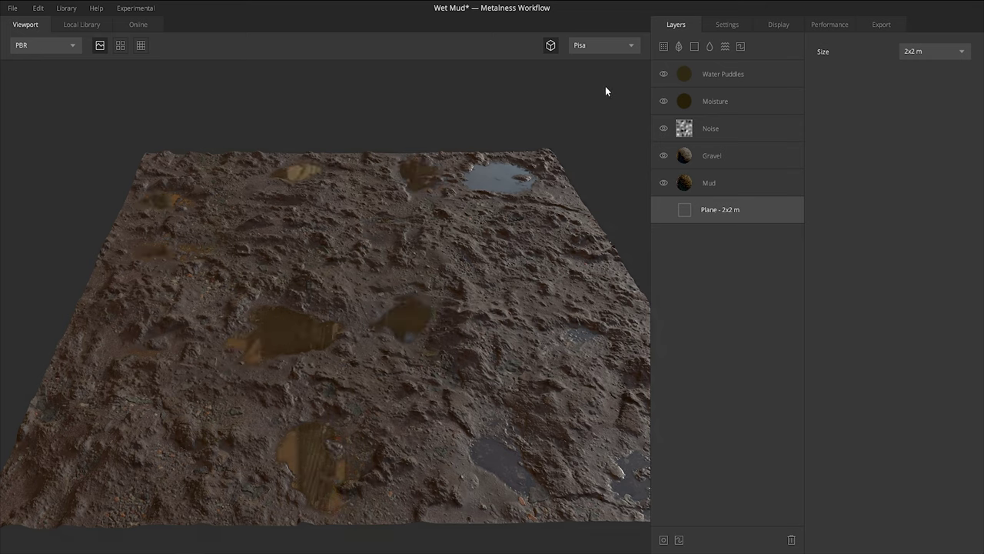
pyautogui.keyDown('shift'); pyautogui.moveTo(605, 91); pyautogui.dragTo(433, 273, button='right'); pyautogui.keyUp('shift')
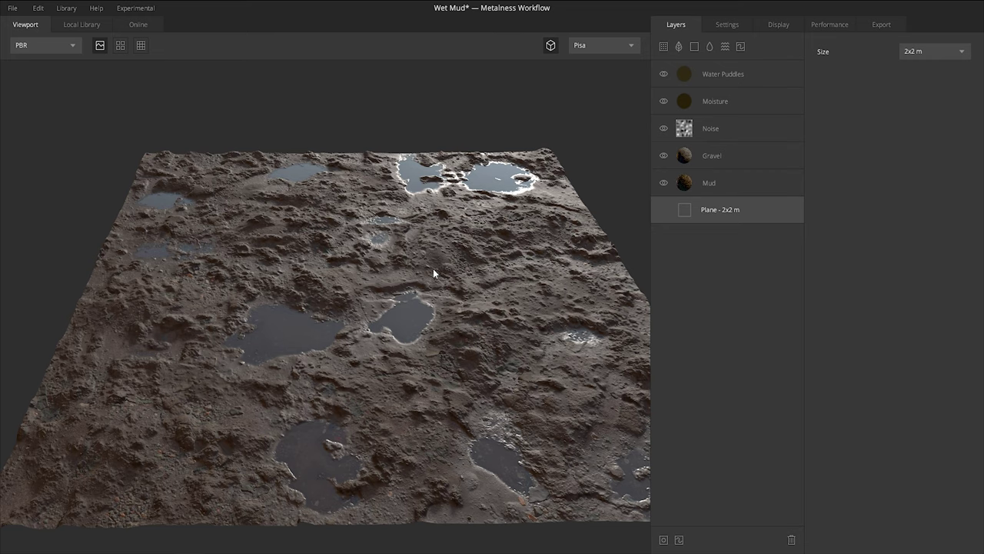
pyautogui.click(99, 47)
pyautogui.click(96, 46)
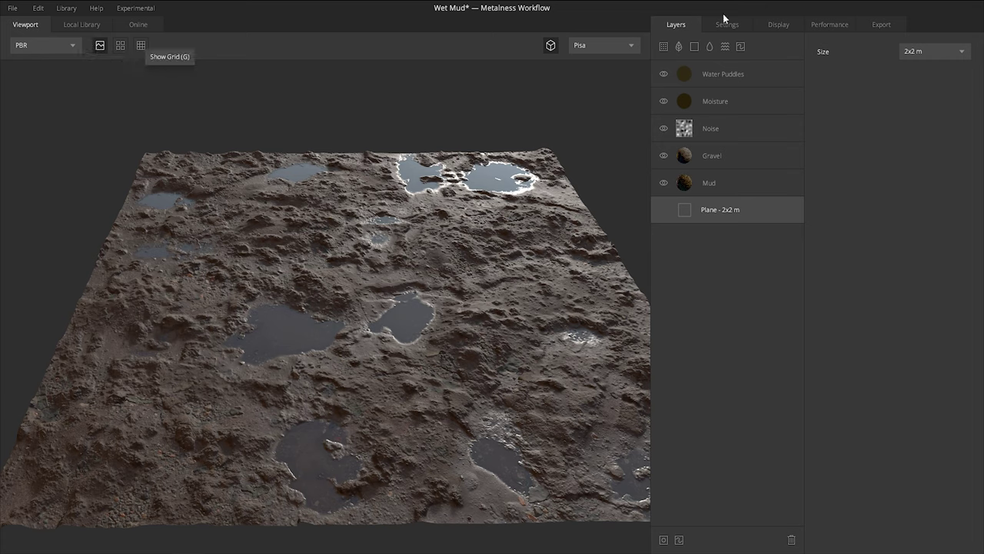
# Step: Set the display tessellation to 1 and examine the displaced mud and puddles up close
pyautogui.click(776, 25)
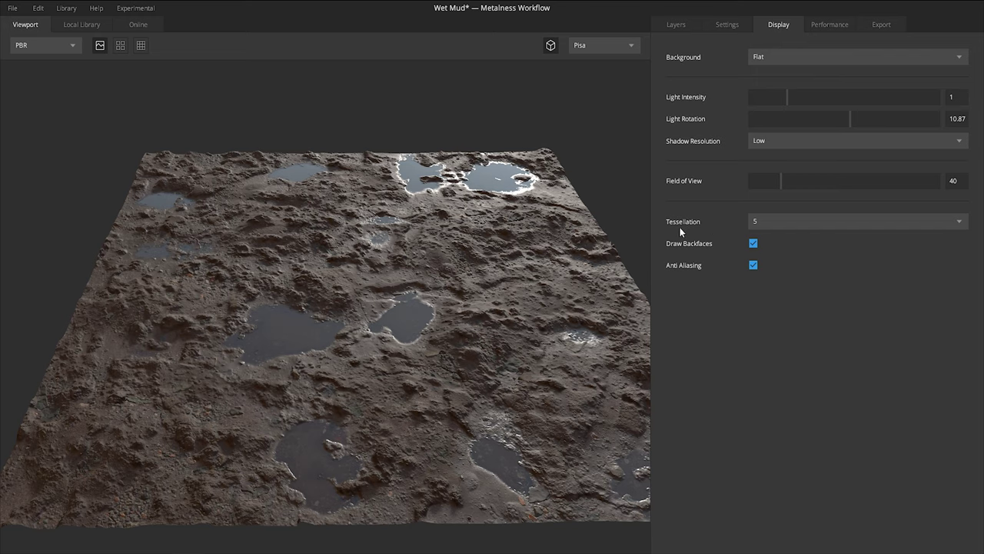
pyautogui.click(784, 221)
pyautogui.click(772, 237)
pyautogui.moveTo(405, 262)
pyautogui.mouseDown()
pyautogui.moveTo(378, 288)
pyautogui.moveTo(370, 234)
pyautogui.moveTo(425, 260)
pyautogui.moveTo(355, 319)
pyautogui.moveTo(334, 266)
pyautogui.moveTo(383, 263)
pyautogui.mouseUp()
pyautogui.click(752, 243)
pyautogui.scroll(5, 329, 157)
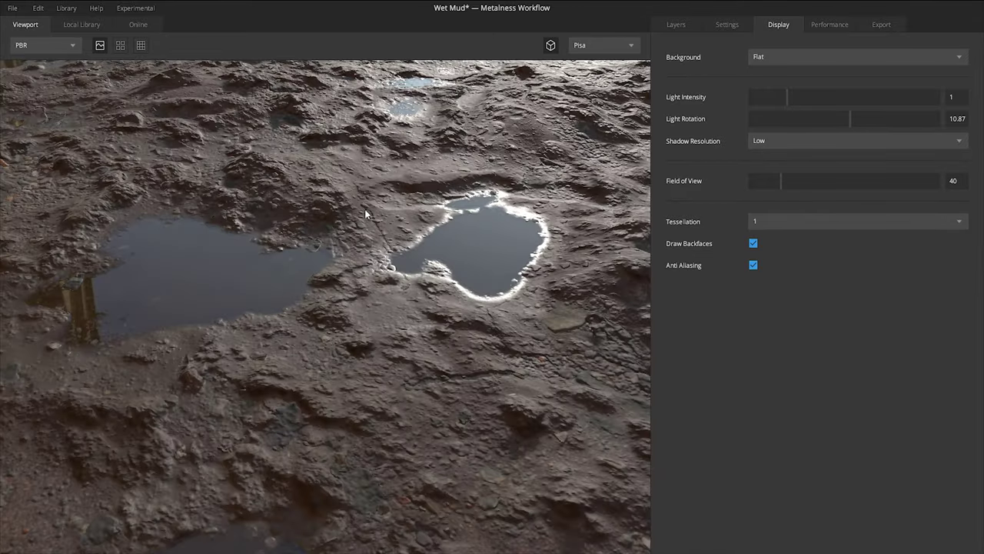
pyautogui.moveTo(363, 226)
pyautogui.mouseDown()
pyautogui.moveTo(431, 251)
pyautogui.moveTo(355, 237)
pyautogui.mouseUp()
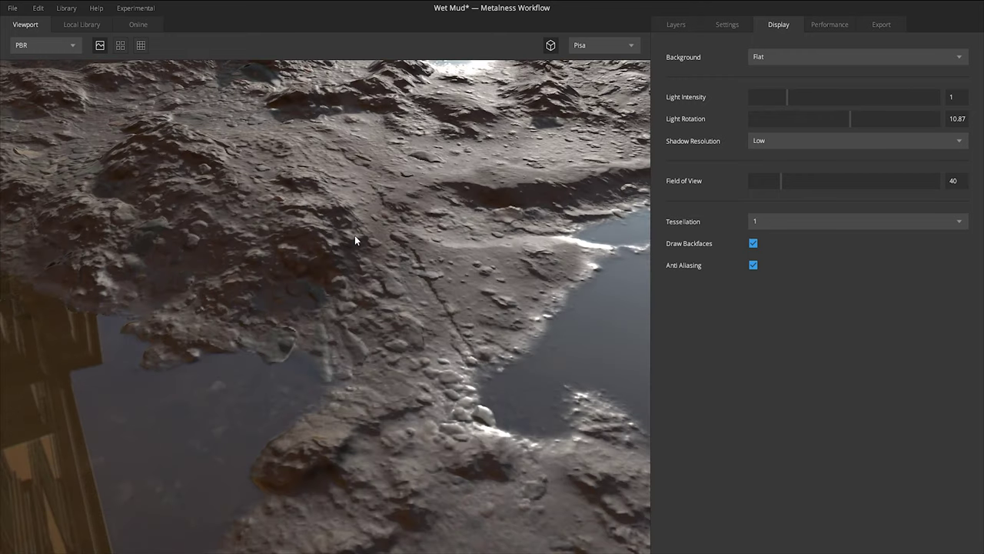
# Step: Compare the mud close-up at tessellation 10 and return the tessellation to 1
pyautogui.moveTo(375, 263); pyautogui.dragTo(338, 270)
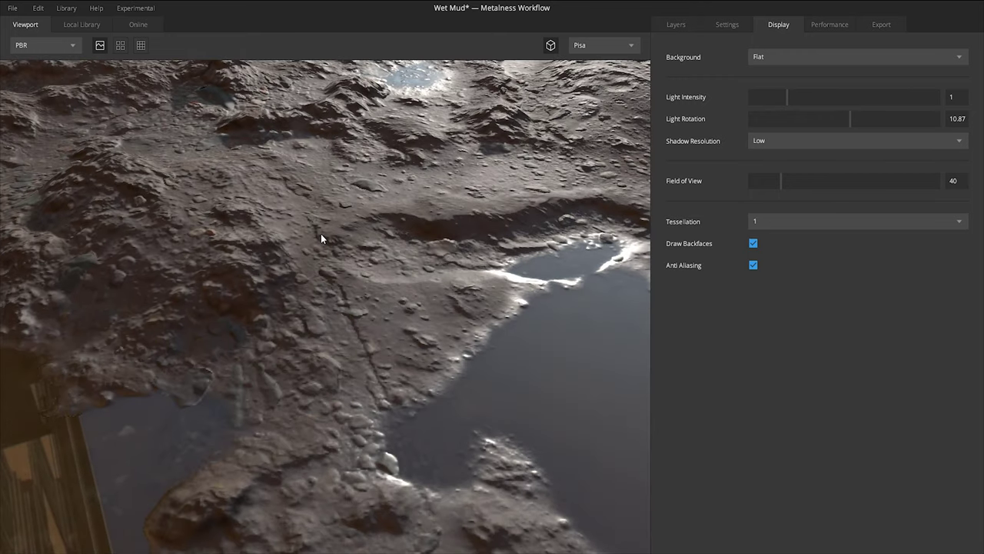
pyautogui.click(773, 222)
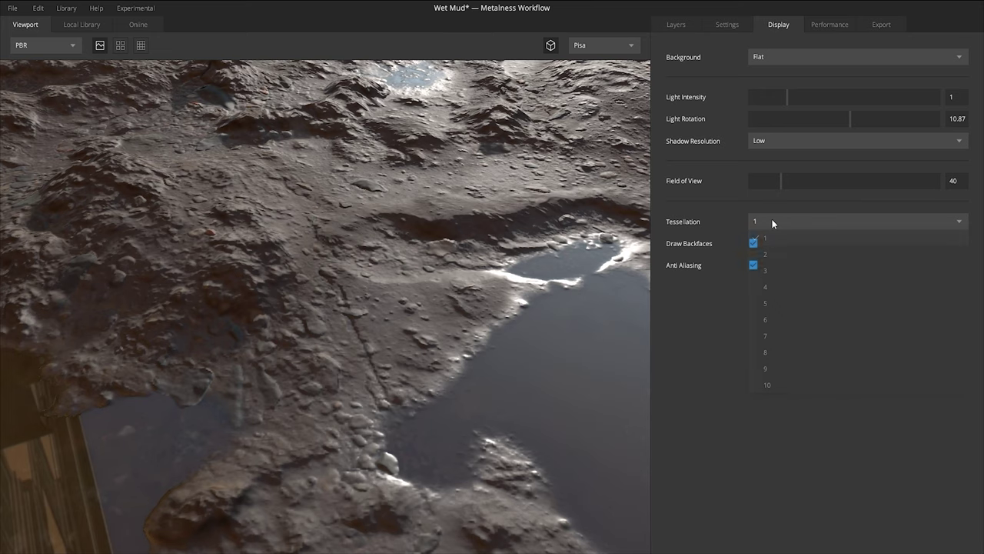
pyautogui.click(773, 383)
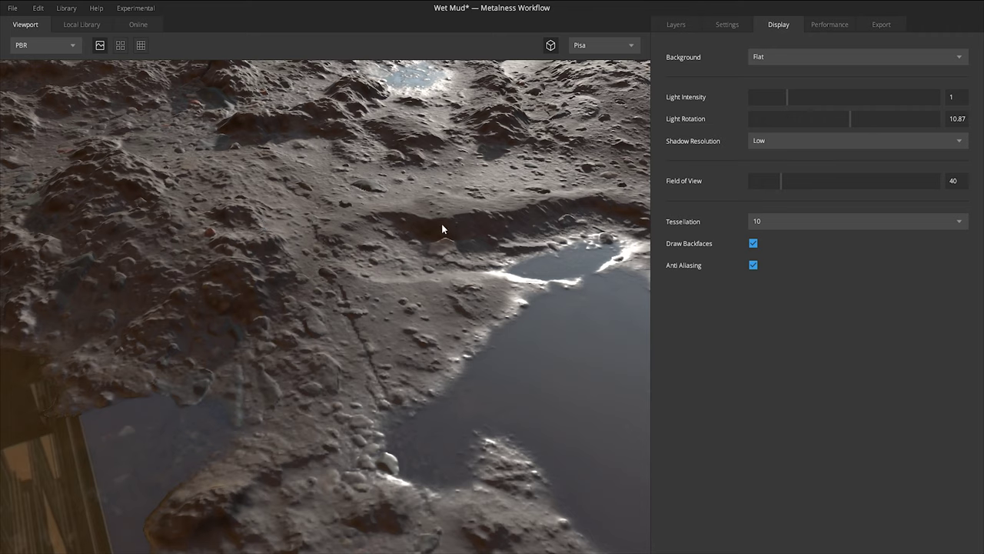
pyautogui.click(784, 222)
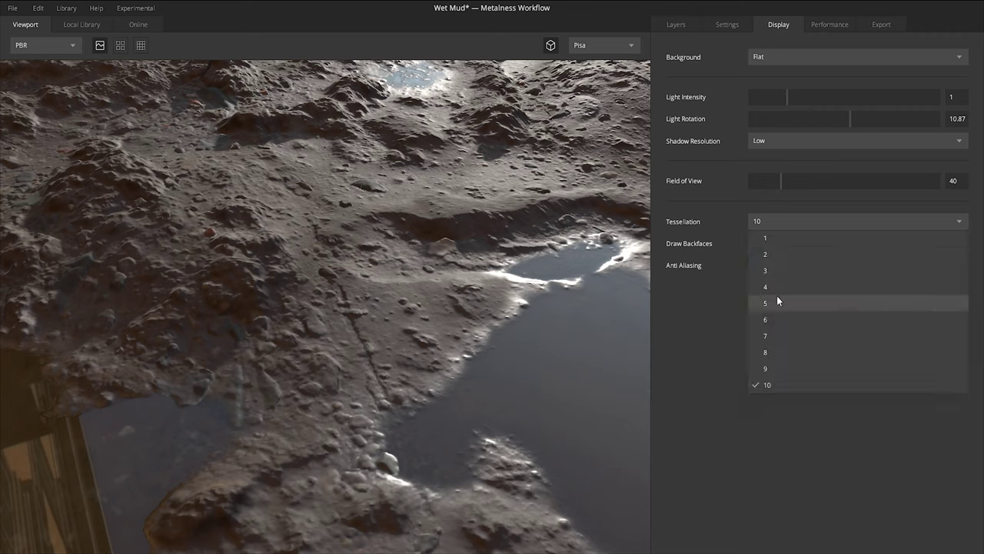
pyautogui.click(779, 237)
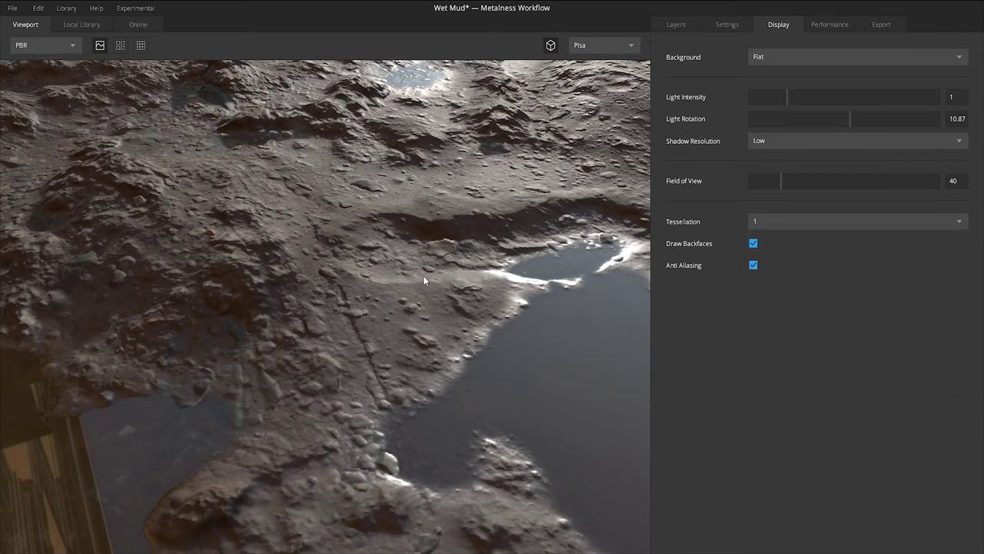
# Step: Try tessellation 10 with the whole mud plane in view and restore tessellation 1
pyautogui.moveTo(422, 275); pyautogui.dragTo(423, 339)
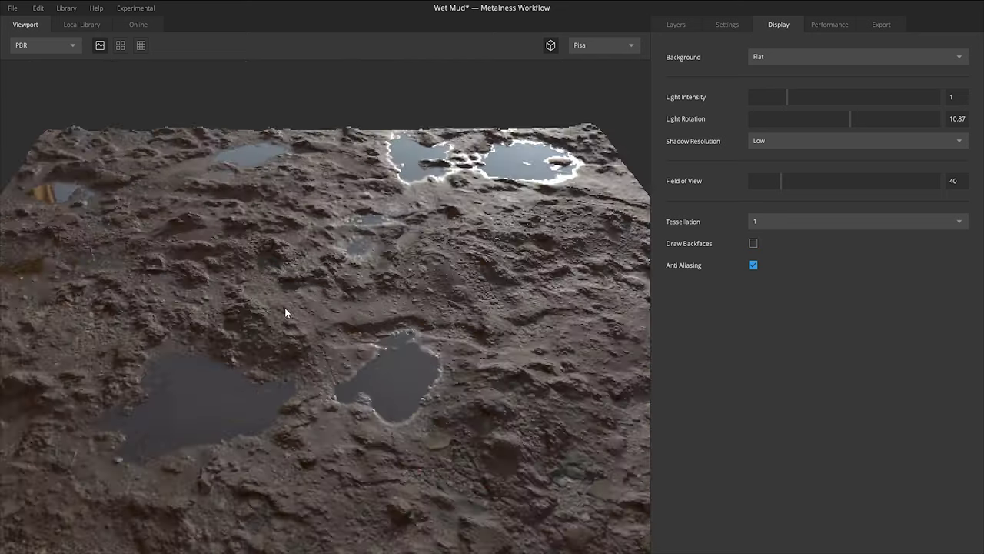
pyautogui.scroll(-3, 281, 305)
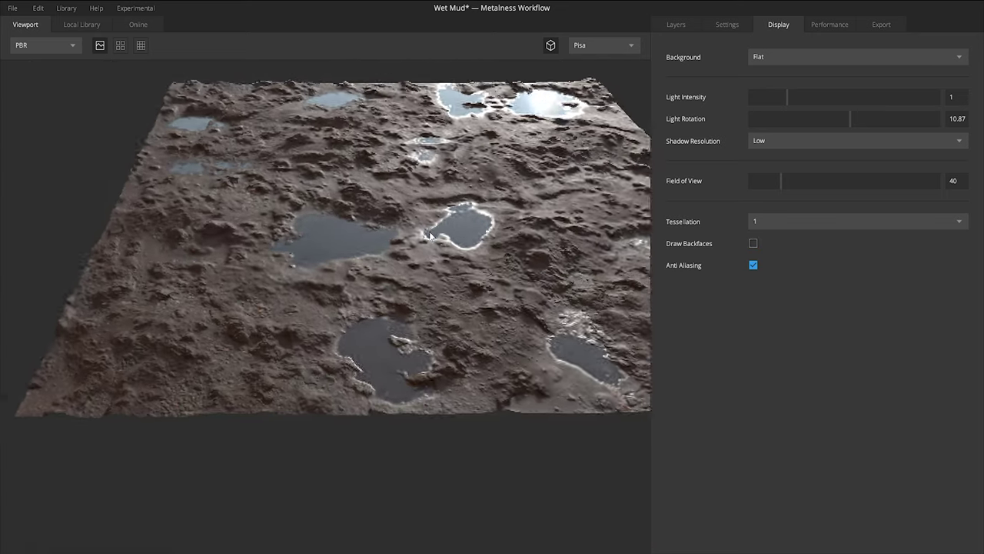
pyautogui.moveTo(433, 246); pyautogui.dragTo(315, 234)
pyautogui.click(756, 220)
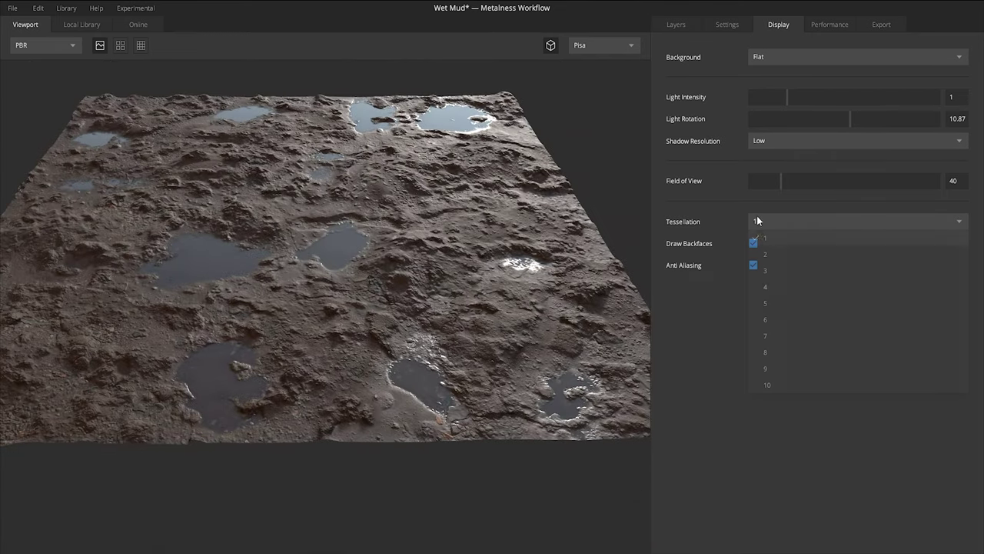
pyautogui.click(776, 386)
pyautogui.moveTo(262, 247); pyautogui.dragTo(314, 253)
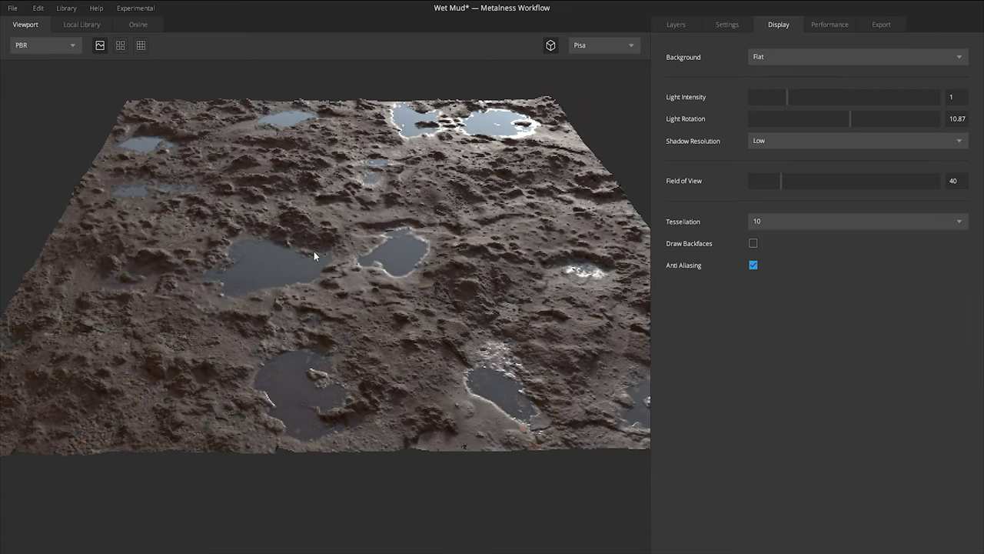
pyautogui.click(808, 223)
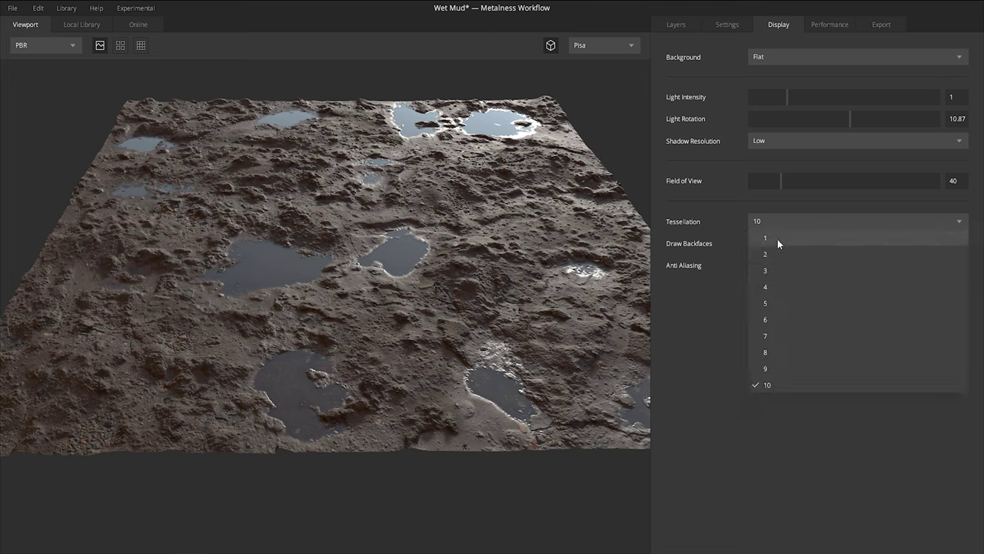
pyautogui.click(777, 239)
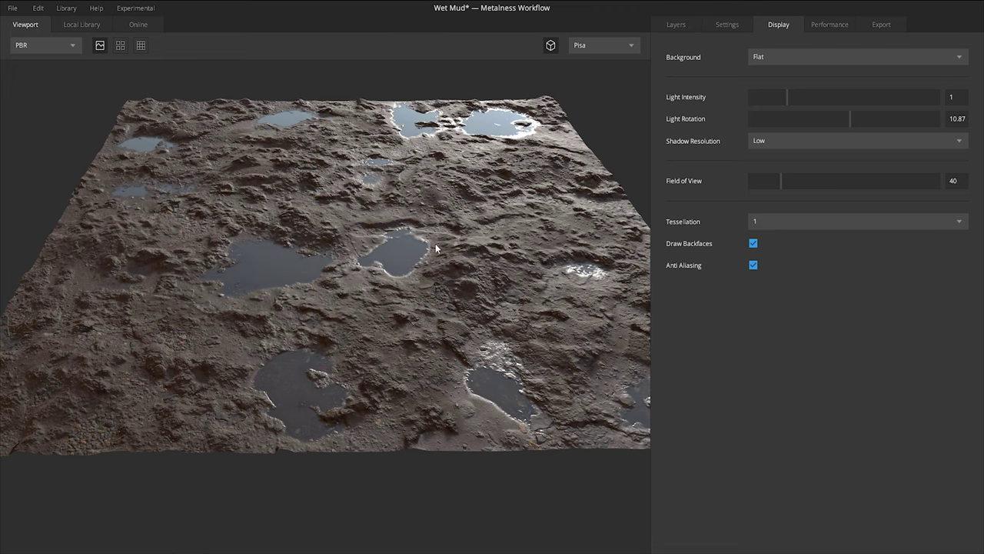
pyautogui.moveTo(445, 271); pyautogui.dragTo(429, 282)
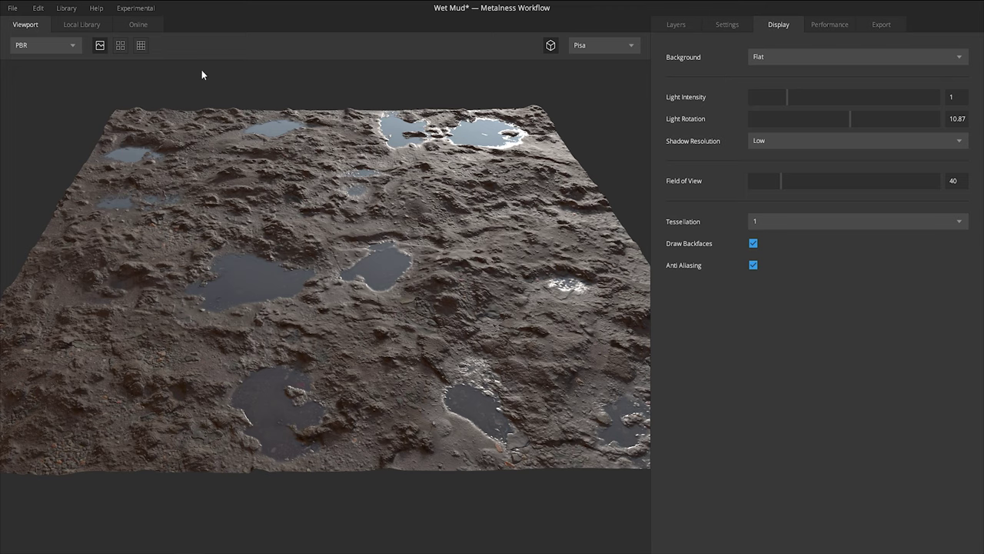
# Step: Preview the Gradient viewport background behind the mud plane and set the background back to Flat
pyautogui.click(799, 60)
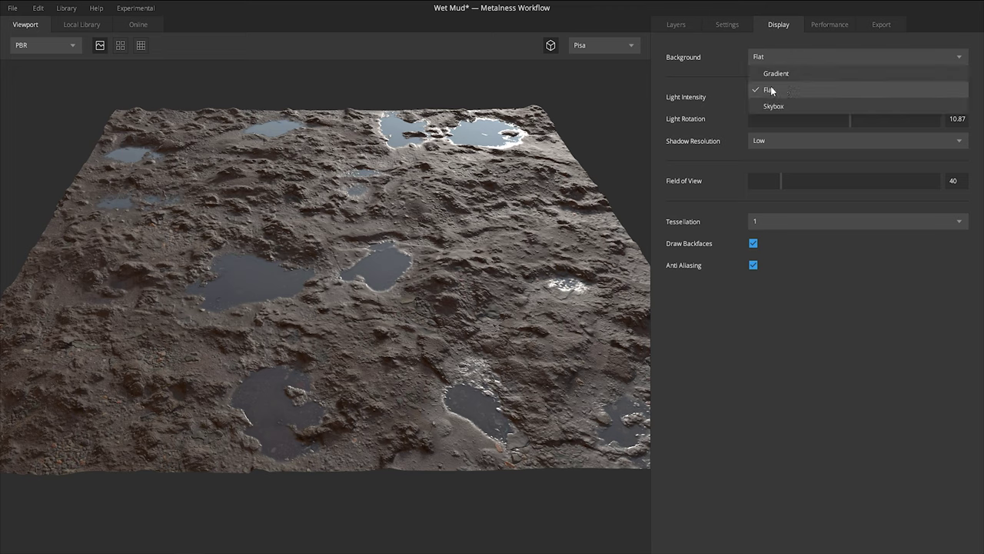
pyautogui.click(770, 90)
pyautogui.click(831, 58)
pyautogui.click(806, 69)
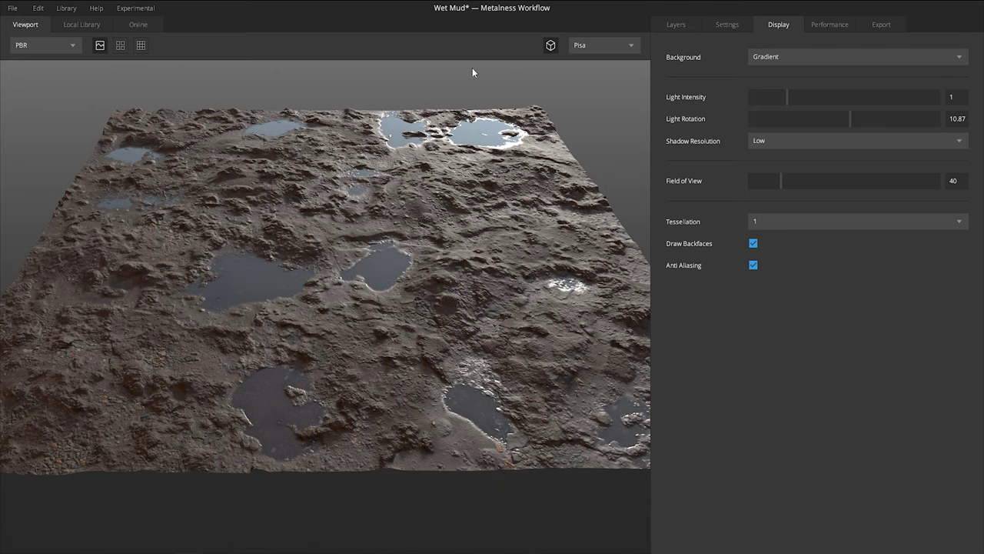
pyautogui.click(823, 58)
pyautogui.click(785, 90)
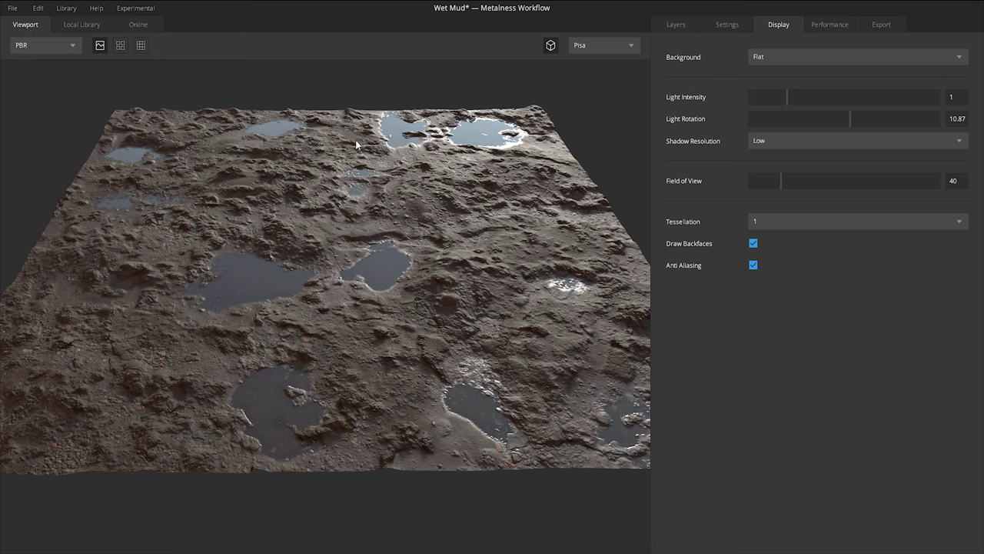
# Step: Preview the Skybox background around the mud plane, rotate the environment light to about 10.12, and restore the Flat background
pyautogui.click(800, 60)
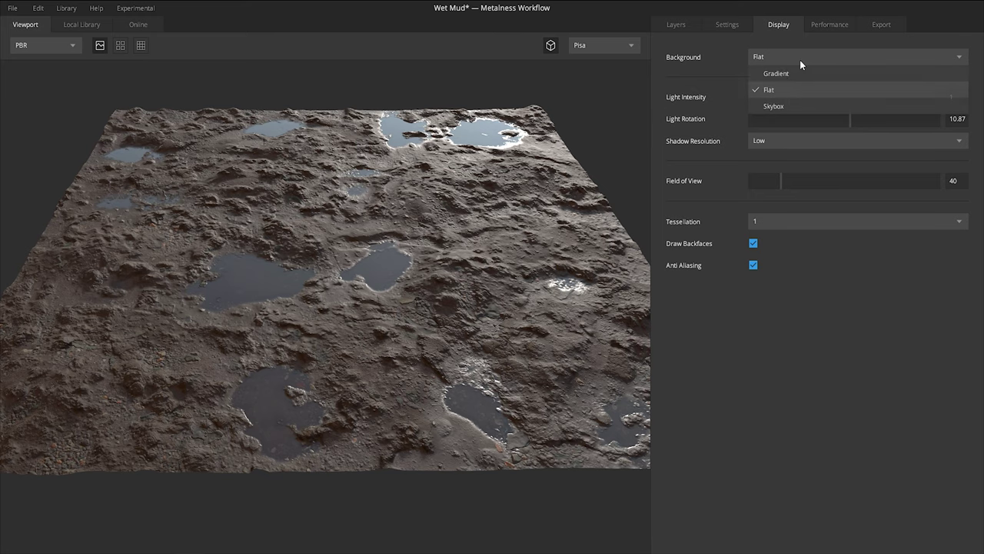
pyautogui.click(773, 105)
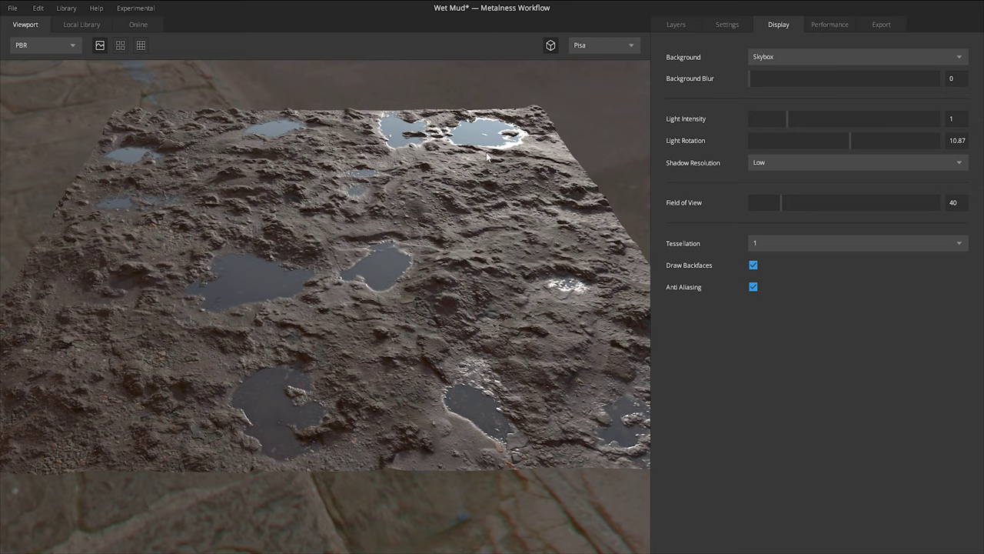
pyautogui.scroll(-5, 352, 259)
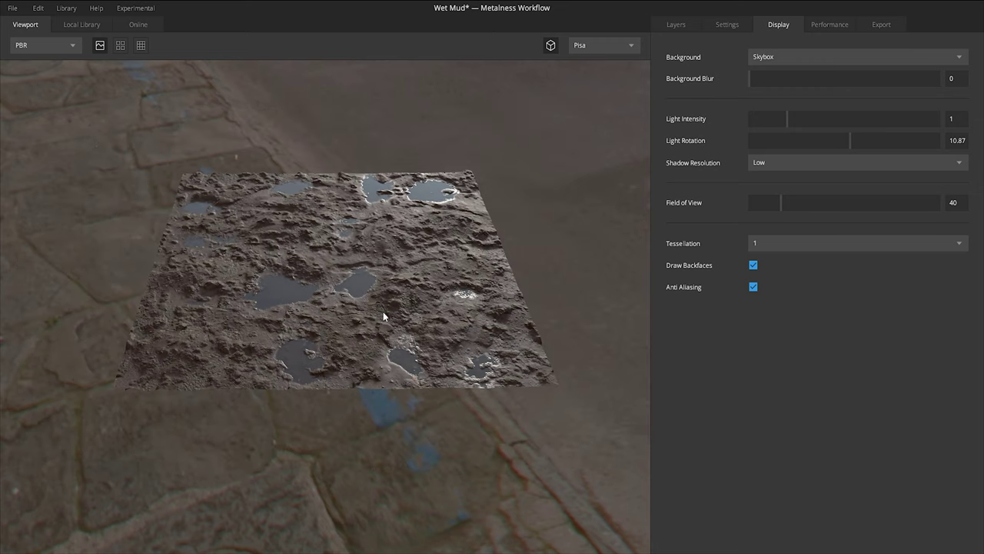
pyautogui.moveTo(385, 316)
pyautogui.mouseDown()
pyautogui.moveTo(385, 295)
pyautogui.moveTo(328, 193)
pyautogui.moveTo(477, 170)
pyautogui.moveTo(533, 228)
pyautogui.moveTo(475, 246)
pyautogui.mouseUp()
pyautogui.keyDown('shift'); pyautogui.moveTo(377, 268); pyautogui.dragTo(480, 246); pyautogui.keyUp('shift')
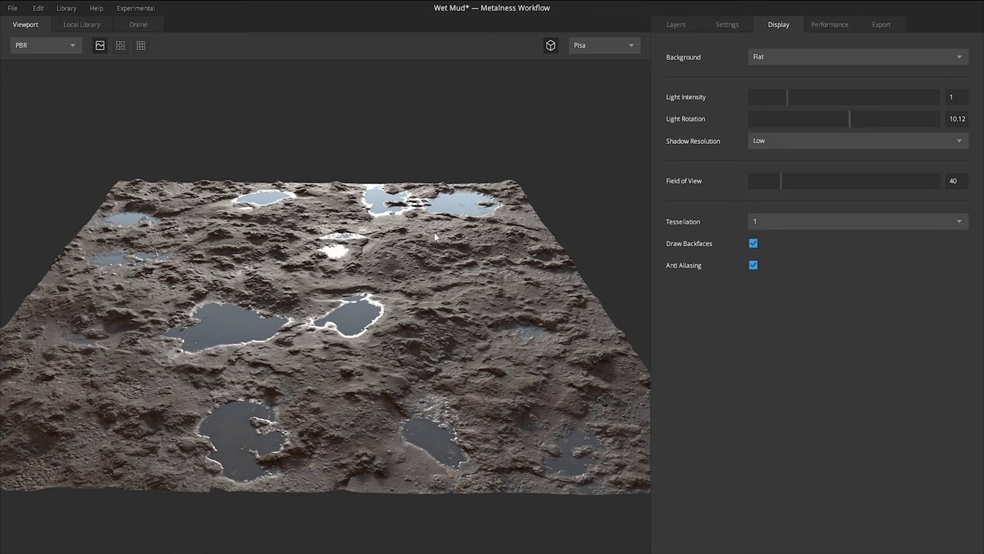
# Step: Rotate the light to about 13.09, try a lower light intensity, and reset the intensity to 1
pyautogui.moveTo(850, 120)
pyautogui.mouseDown()
pyautogui.moveTo(825, 117)
pyautogui.moveTo(878, 120)
pyautogui.moveTo(850, 119)
pyautogui.mouseUp()
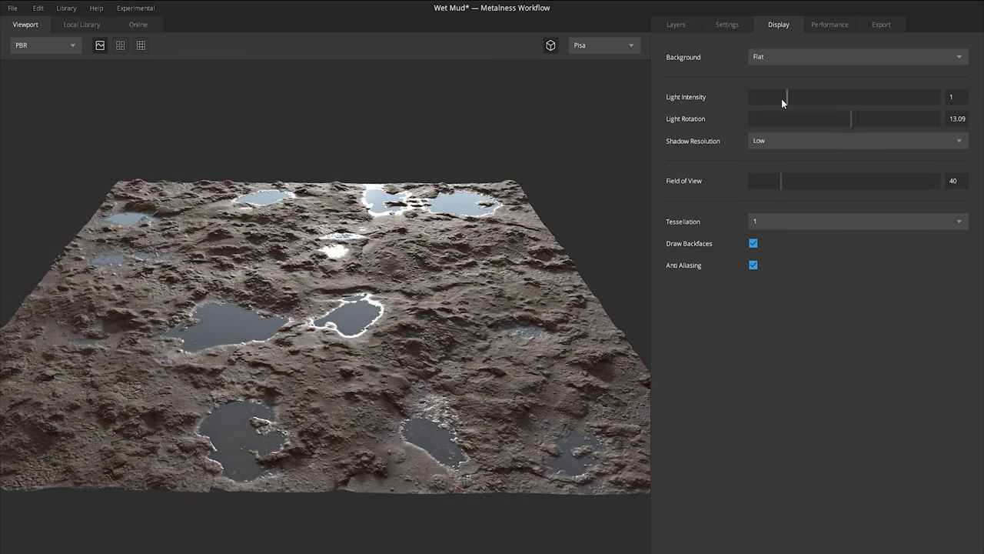
pyautogui.moveTo(784, 99)
pyautogui.mouseDown()
pyautogui.moveTo(859, 97)
pyautogui.moveTo(769, 96)
pyautogui.mouseUp()
pyautogui.click(954, 98)
pyautogui.write('1')
pyautogui.press('Return')
# Step: Try the Overcast environment with light intensity 1.68, then reset the intensity to 1 and the environment to Pisa
pyautogui.click(628, 45)
pyautogui.click(627, 44)
pyautogui.click(624, 47)
pyautogui.click(598, 144)
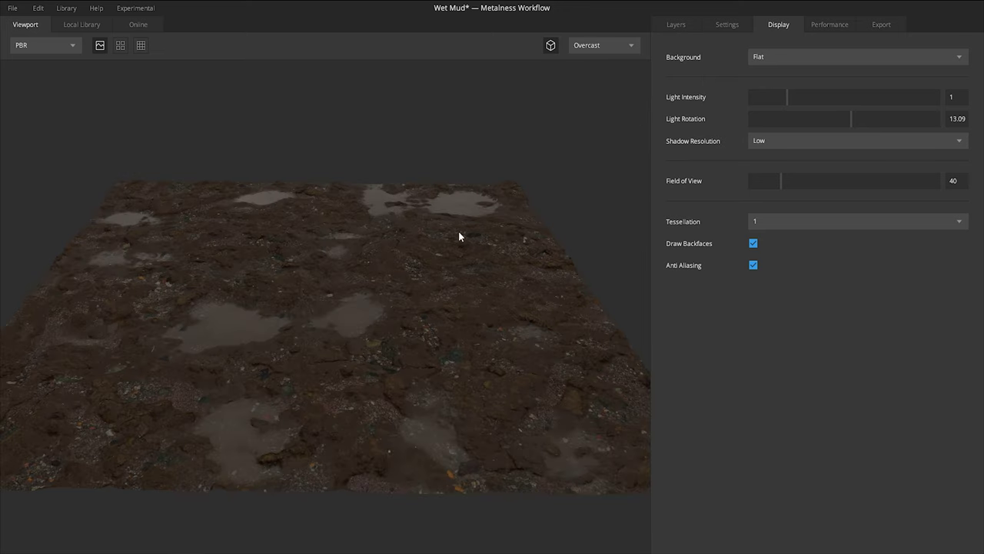
pyautogui.moveTo(786, 94); pyautogui.dragTo(813, 98)
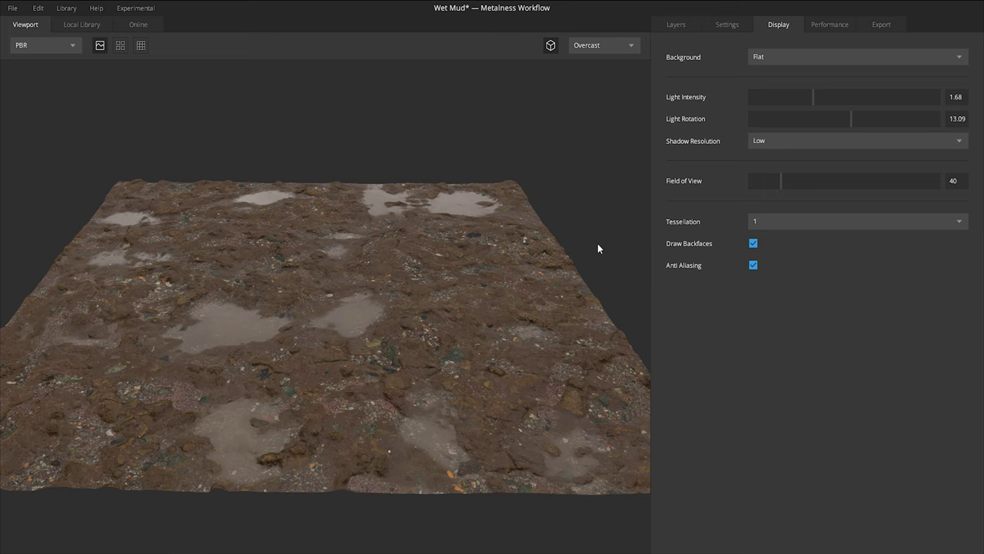
pyautogui.doubleClick(957, 102)
pyautogui.write('1')
pyautogui.press('Return')
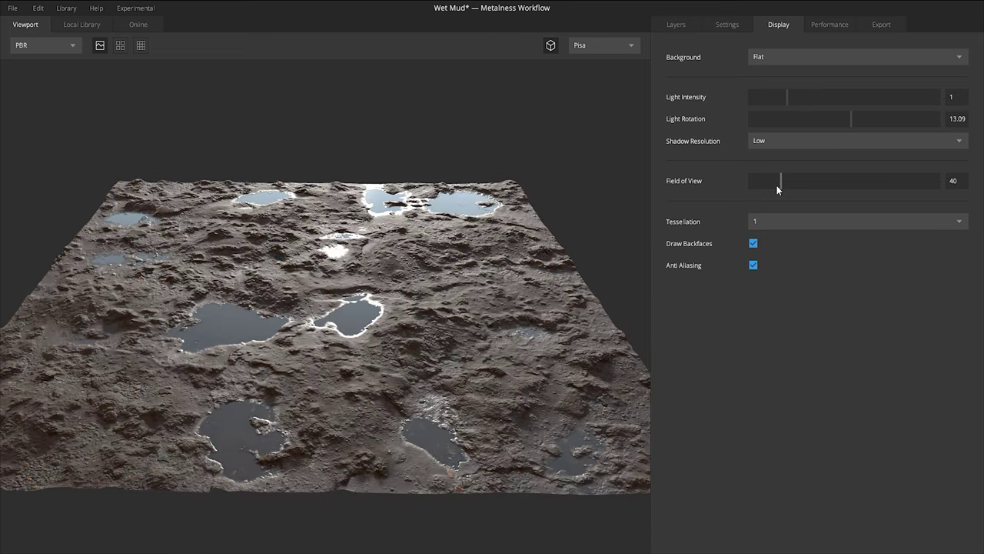
# Step: Try a slightly narrower field of view and set it back to 40
pyautogui.moveTo(778, 186)
pyautogui.mouseDown()
pyautogui.moveTo(825, 189)
pyautogui.moveTo(754, 179)
pyautogui.moveTo(777, 179)
pyautogui.mouseUp()
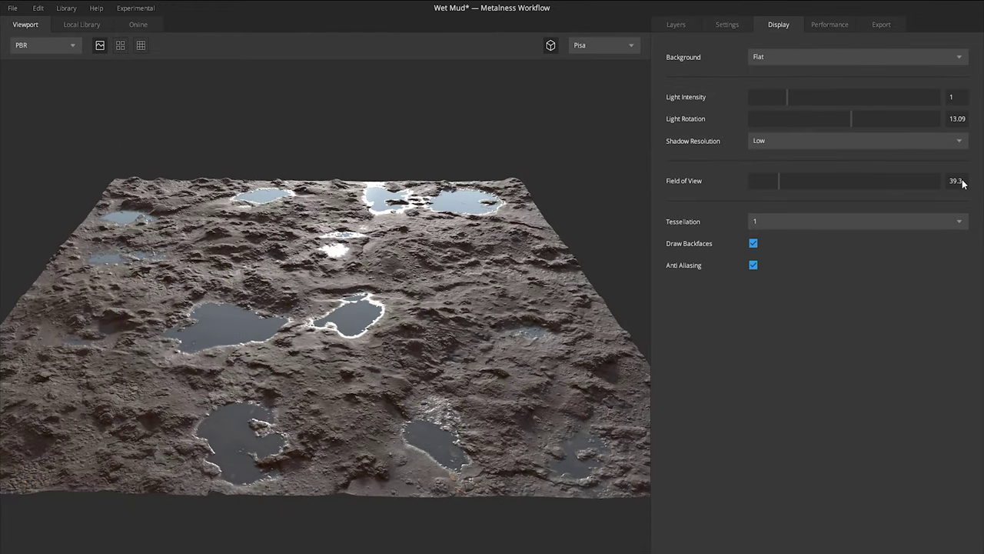
pyautogui.write('40')
pyautogui.press('Return')
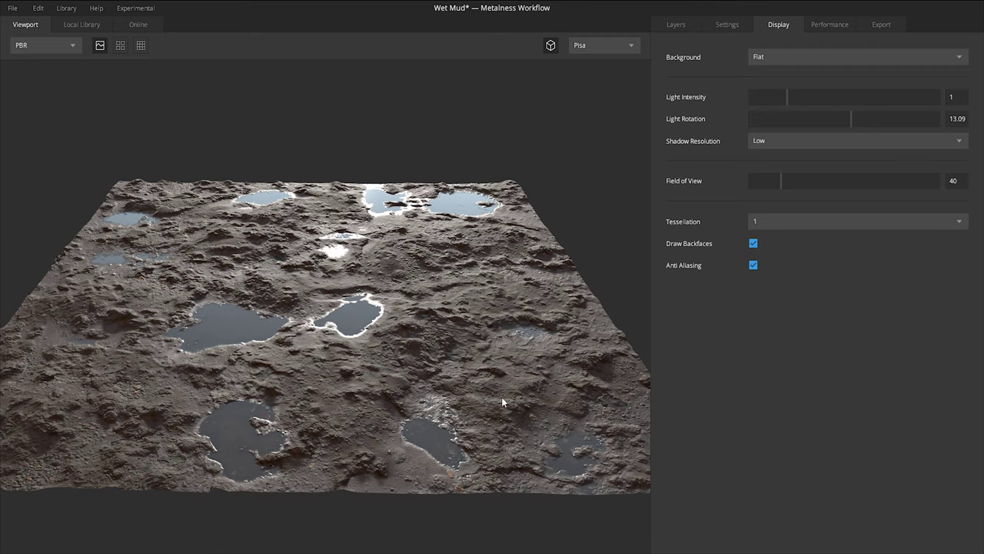
# Step: Inspect the mud plane's underside, toggle anti-aliasing off and back on, and return to viewing the top surface
pyautogui.moveTo(518, 403); pyautogui.dragTo(615, 267)
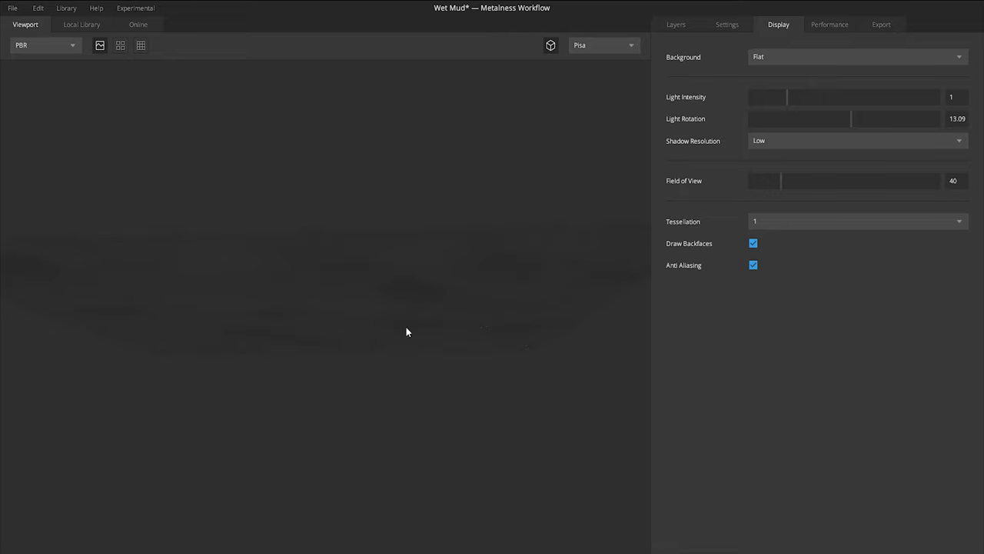
pyautogui.click(753, 265)
pyautogui.click(754, 265)
pyautogui.moveTo(569, 300); pyautogui.dragTo(385, 345)
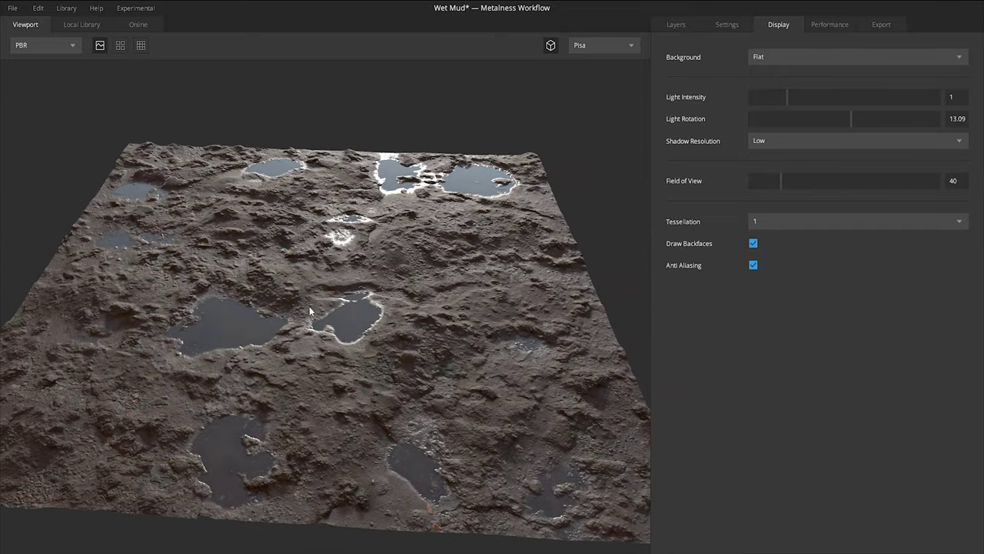
pyautogui.scroll(2, 243, 275)
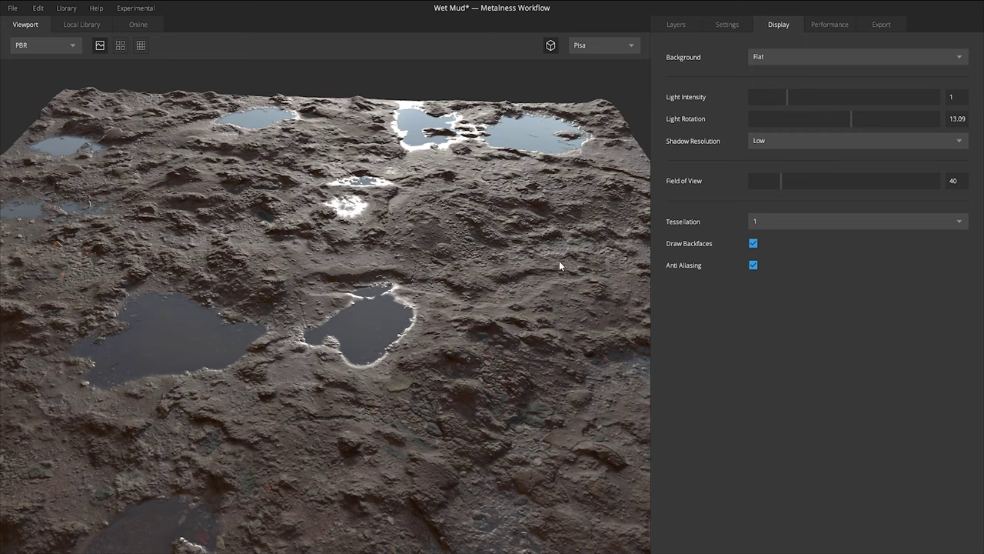
pyautogui.scroll(-3, 502, 274)
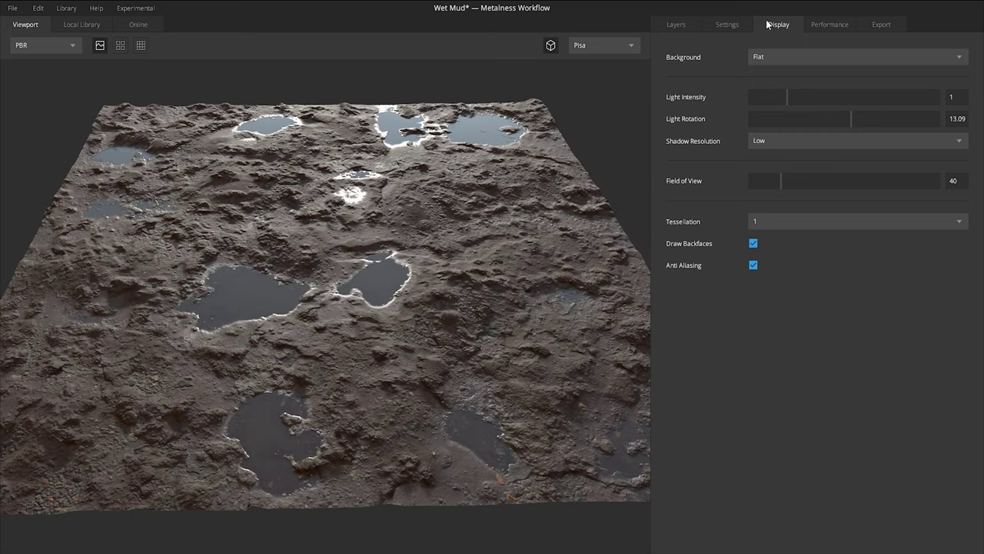
# Step: Review the mix's working resolution and PBR workflow options, keeping the workflow on Metalness
pyautogui.click(728, 25)
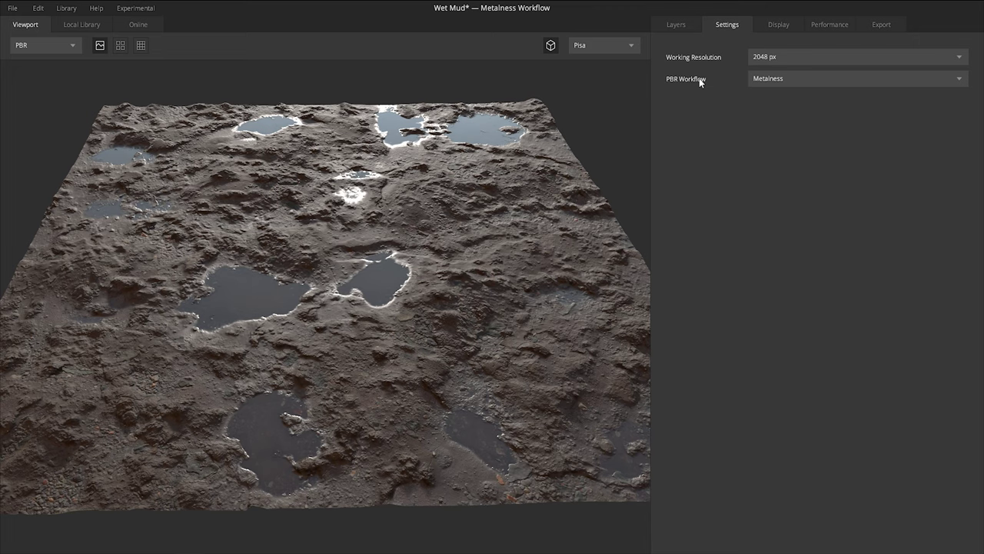
pyautogui.click(772, 58)
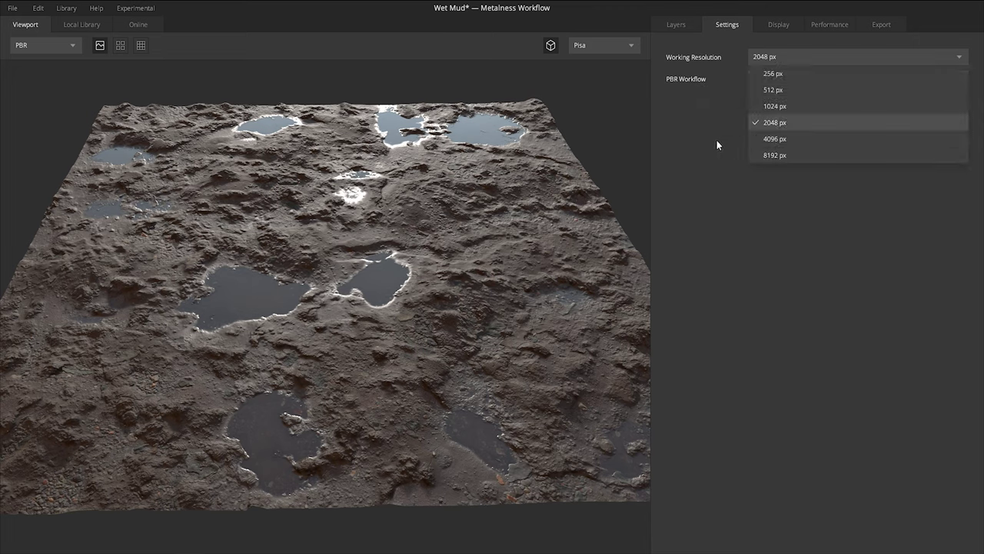
pyautogui.click(716, 142)
pyautogui.click(773, 85)
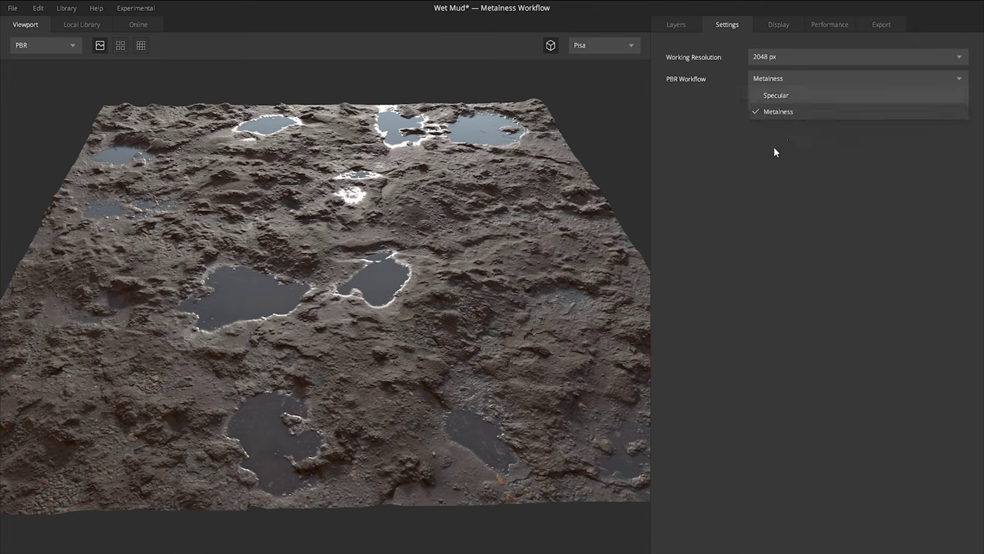
pyautogui.click(777, 114)
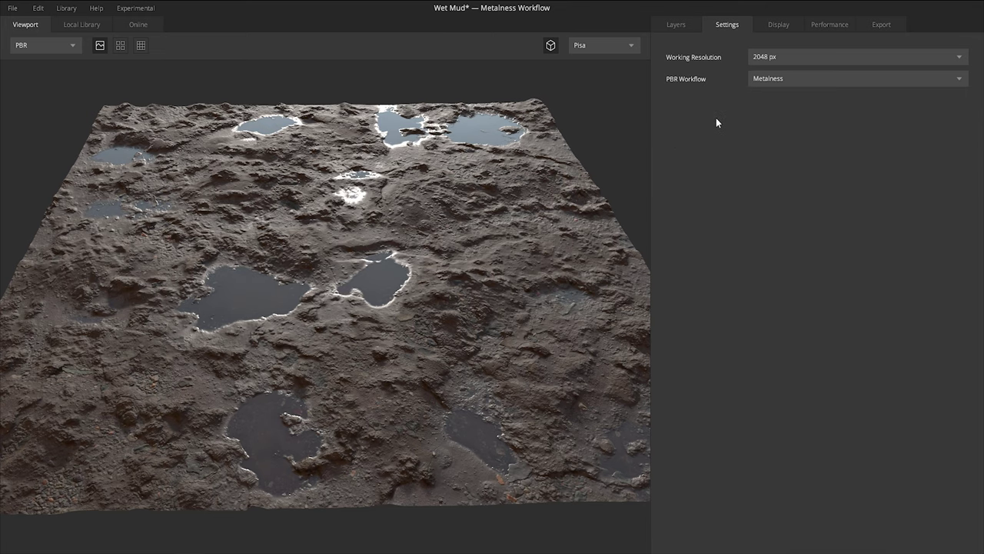
pyautogui.click(758, 57)
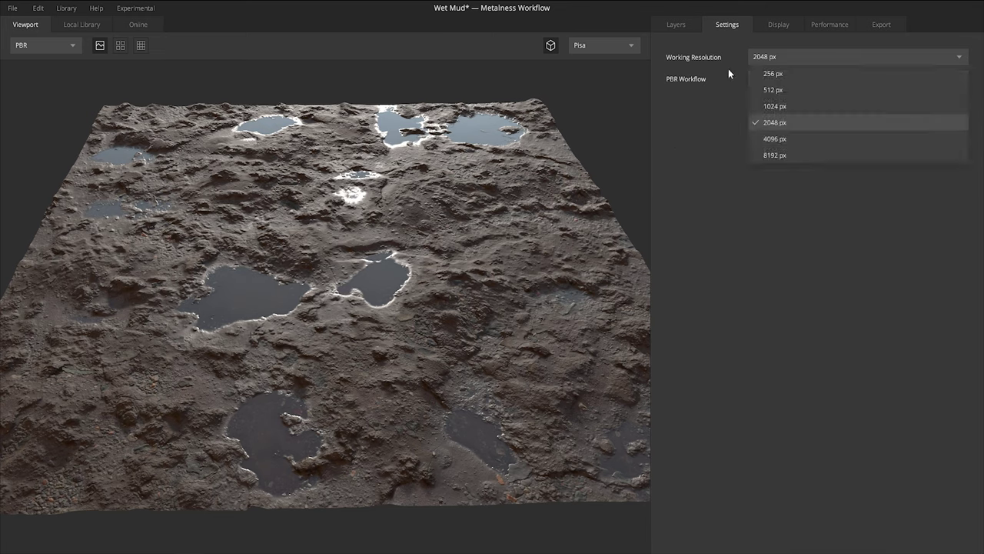
pyautogui.click(720, 126)
pyautogui.click(774, 60)
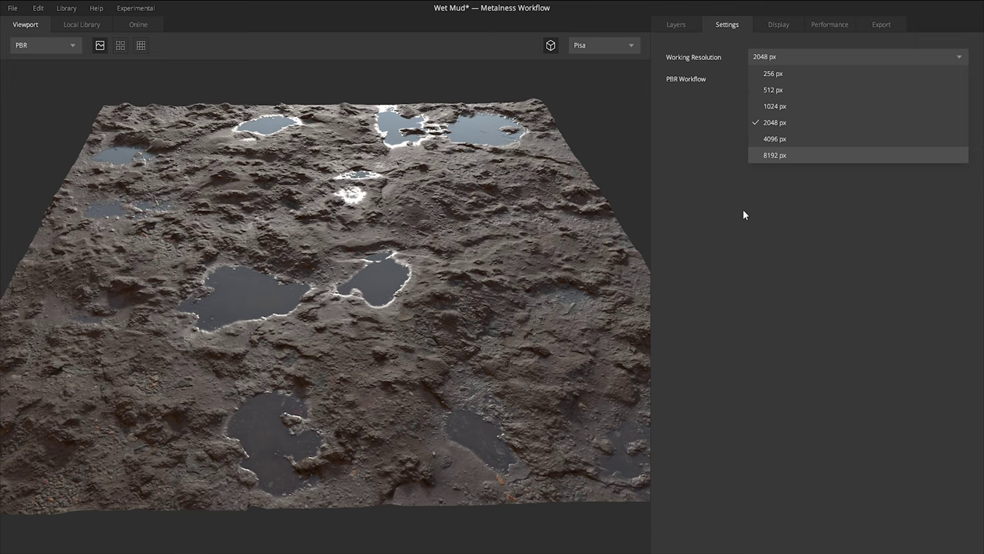
# Step: Review the performance settings and the available frame rate options, keeping the frame rate at 30 FPS
pyautogui.click(777, 247)
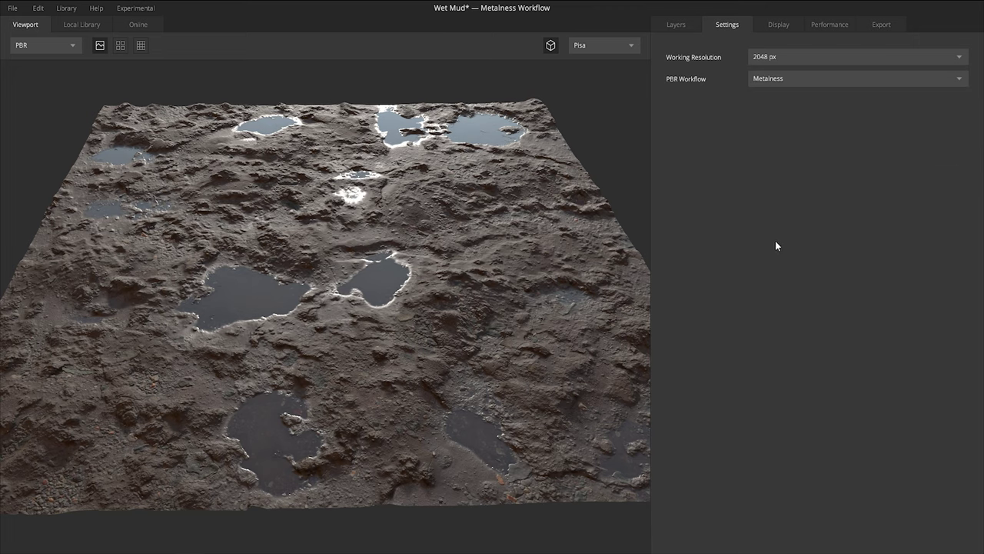
pyautogui.click(834, 26)
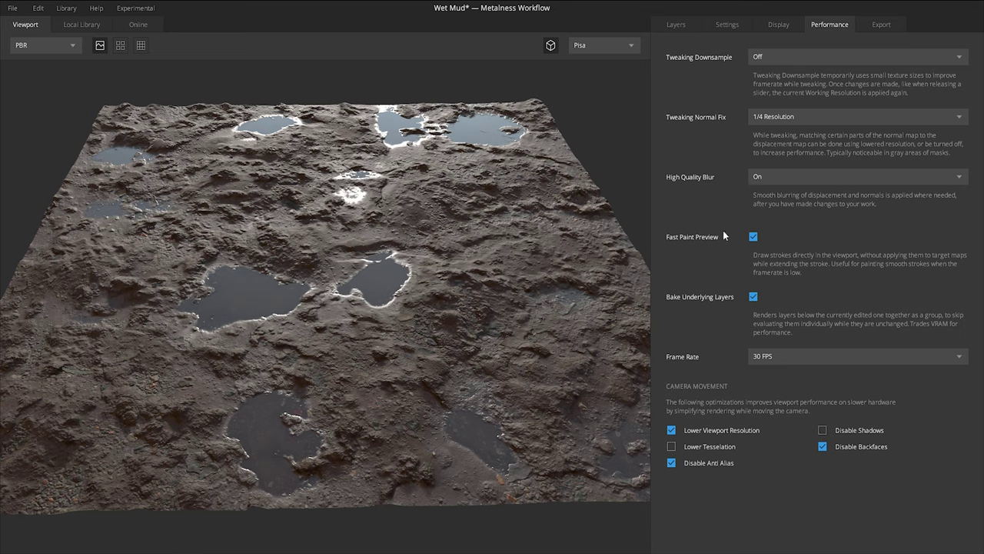
pyautogui.click(770, 357)
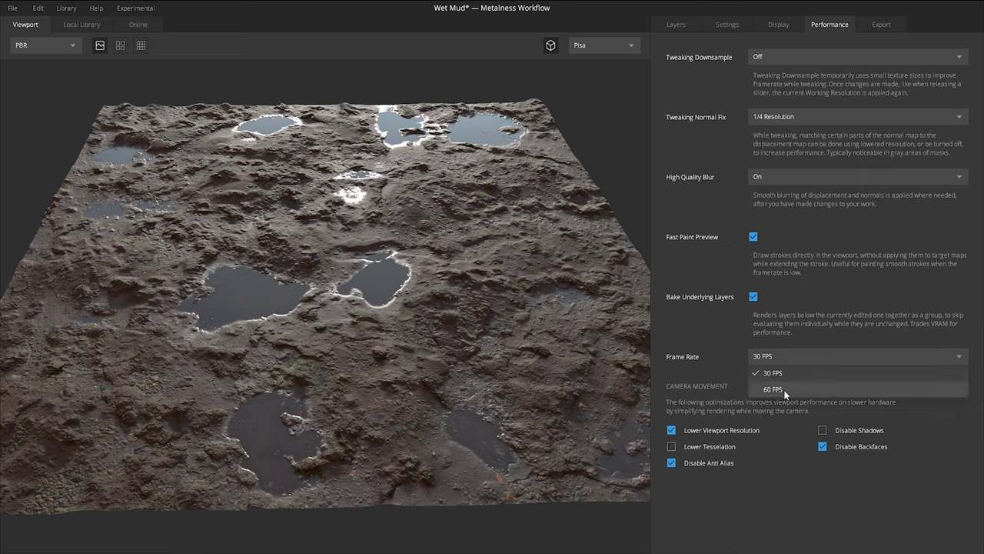
pyautogui.click(775, 372)
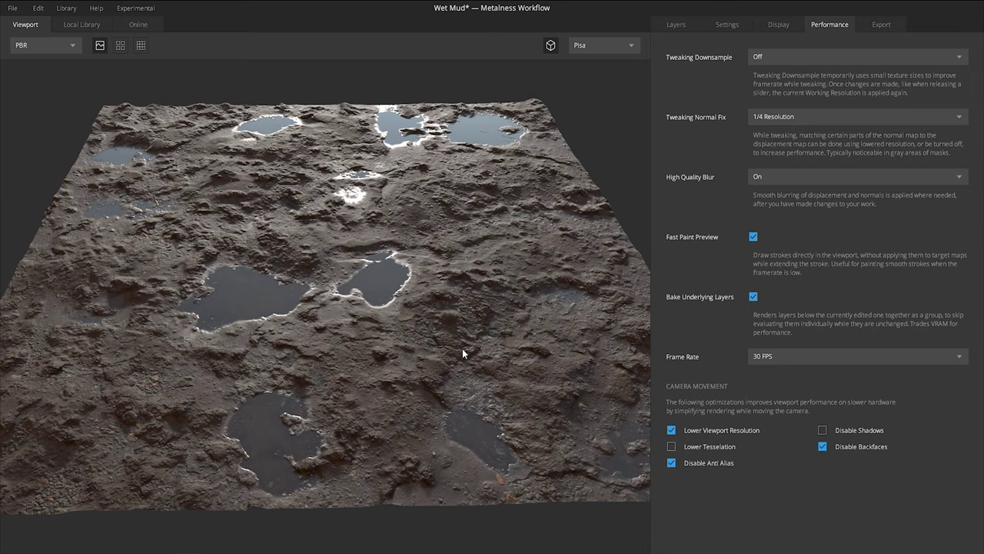
# Step: Examine how the camera movement optimizations, including Disable Backfaces, affect the mud close up and from beneath the plane
pyautogui.scroll(3, 356, 271)
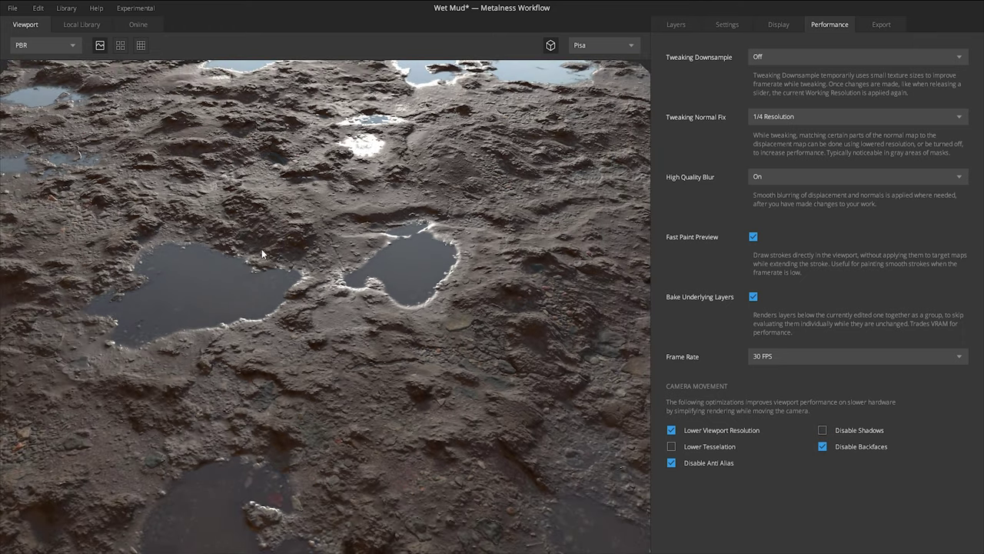
pyautogui.scroll(3, 297, 238)
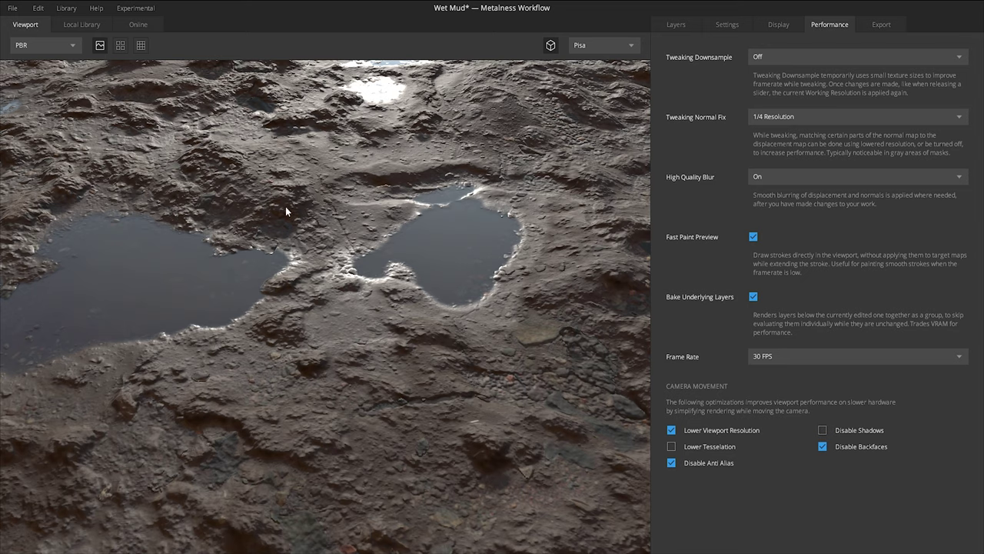
pyautogui.scroll(-5, 290, 218)
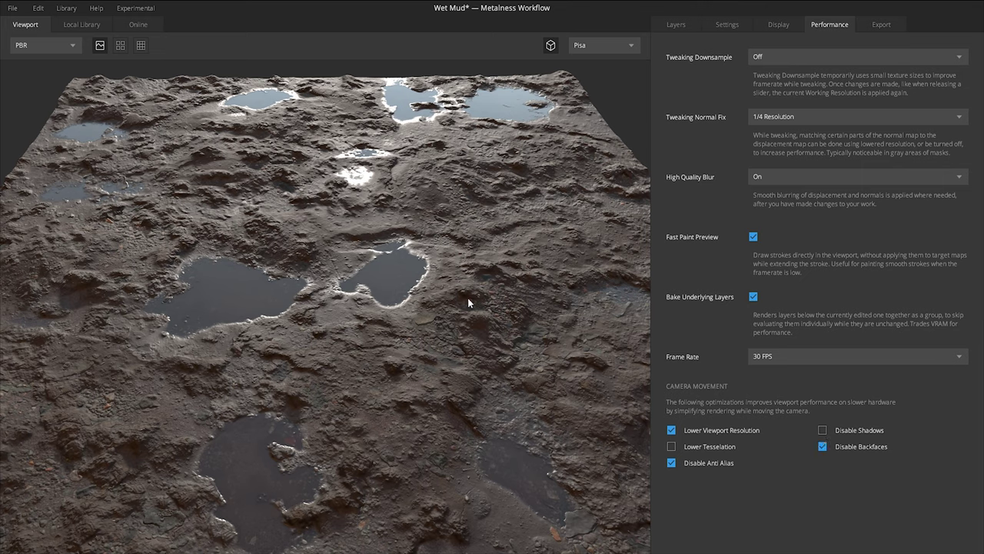
pyautogui.click(823, 445)
pyautogui.moveTo(422, 355); pyautogui.dragTo(371, 194)
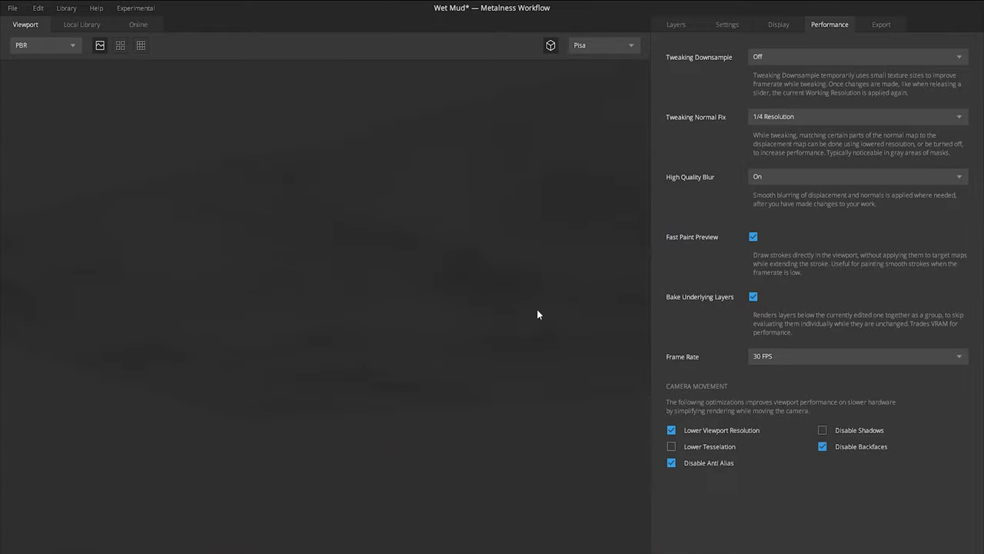
pyautogui.moveTo(501, 289); pyautogui.dragTo(477, 264)
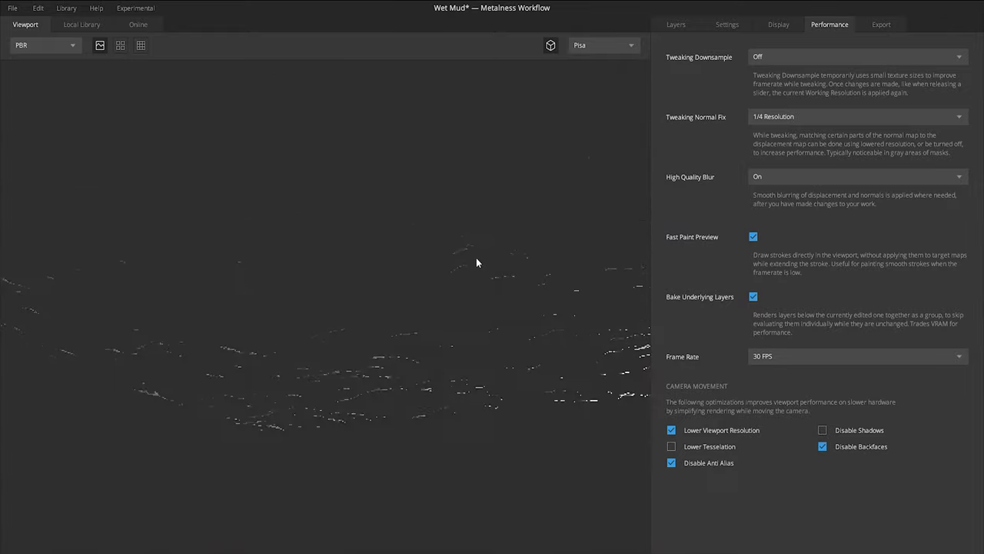
pyautogui.moveTo(477, 260); pyautogui.dragTo(492, 272)
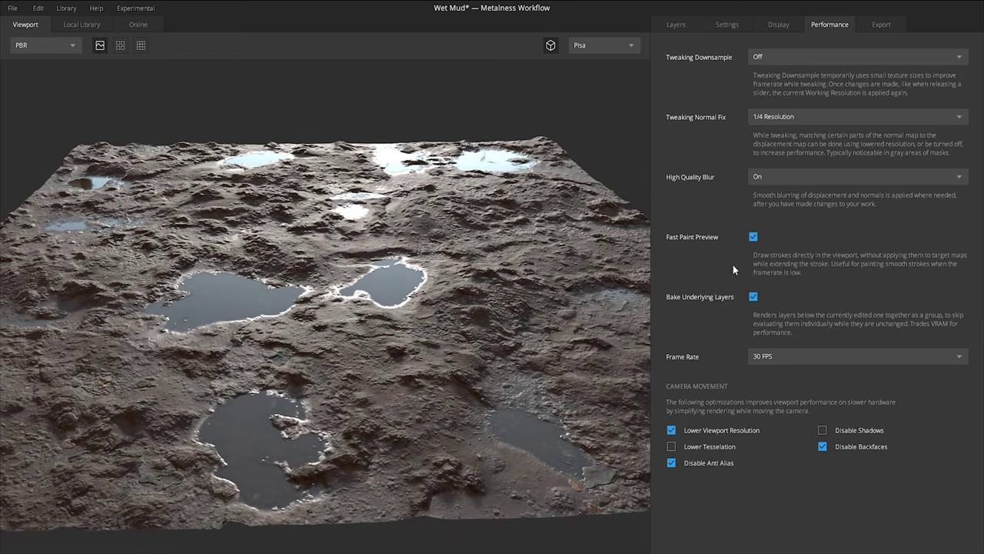
# Step: Review the display tessellation levels while keeping the value at 1, and return to the performance settings
pyautogui.click(768, 25)
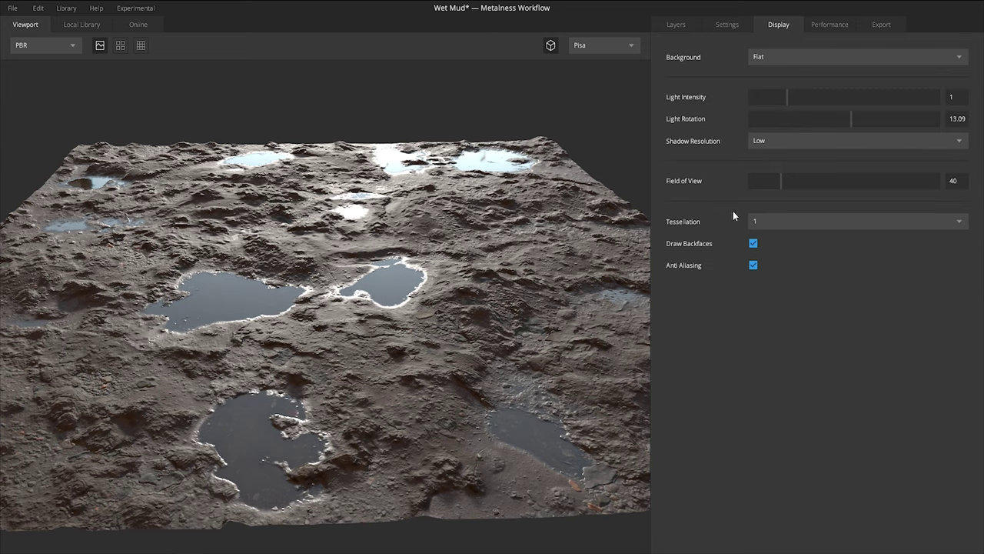
pyautogui.scroll(3, 401, 303)
pyautogui.moveTo(401, 304); pyautogui.dragTo(346, 302, button='middle')
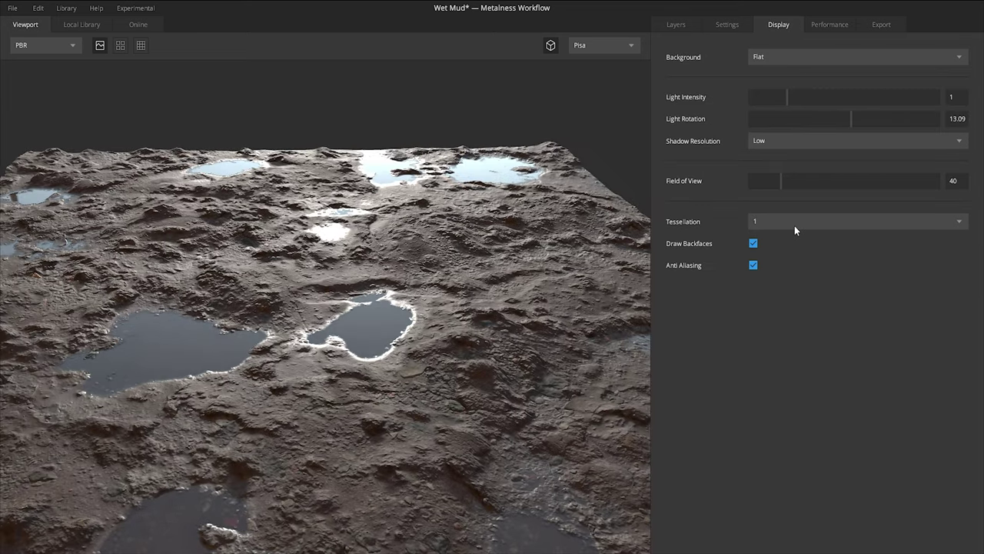
pyautogui.click(794, 222)
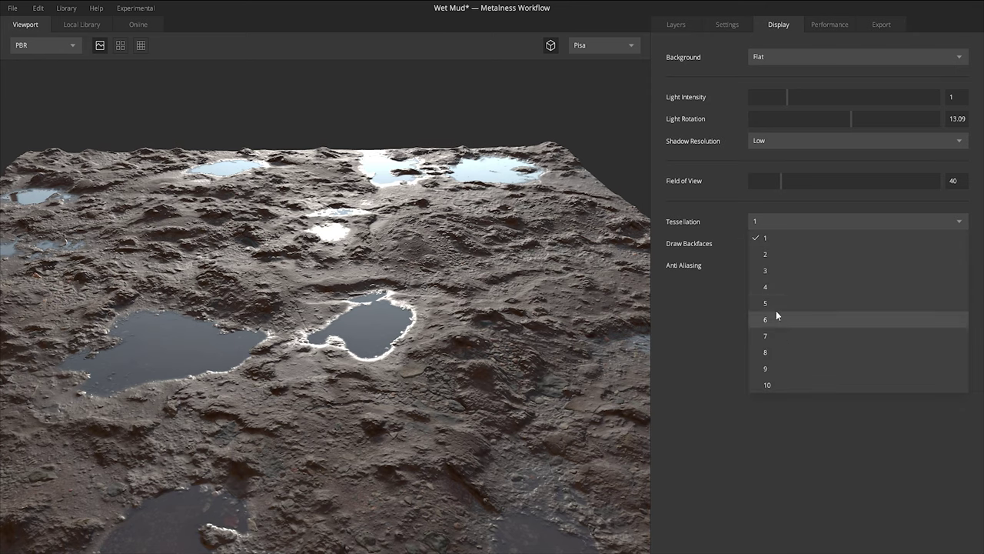
pyautogui.click(786, 220)
pyautogui.click(827, 23)
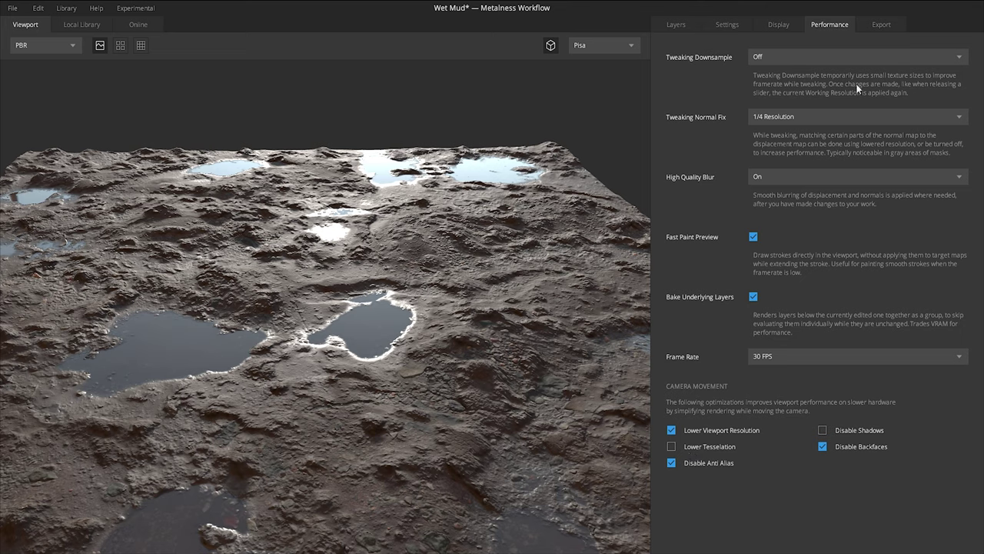
# Step: Show the mix's layers, browse the surface materials in the online and local libraries, and return to the viewport
pyautogui.click(675, 25)
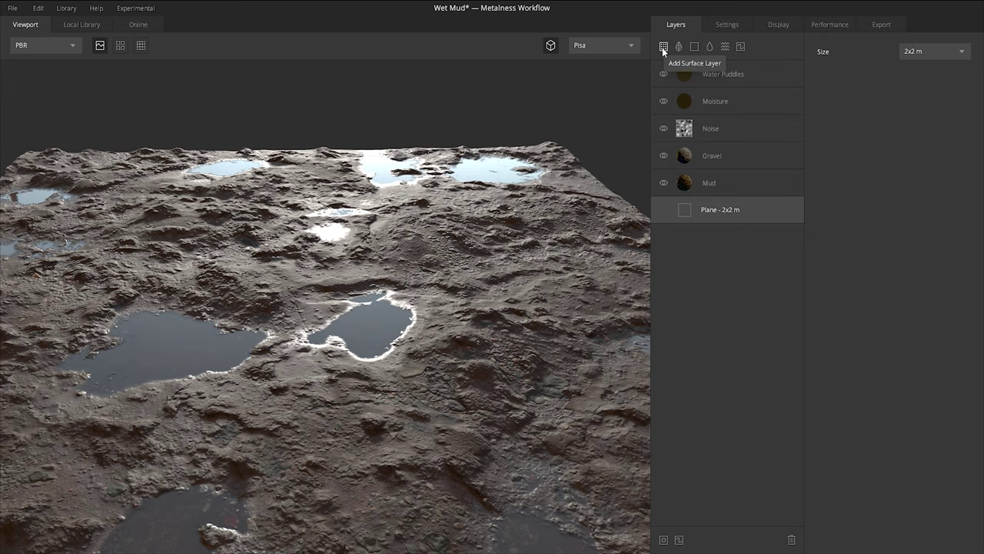
pyautogui.click(134, 25)
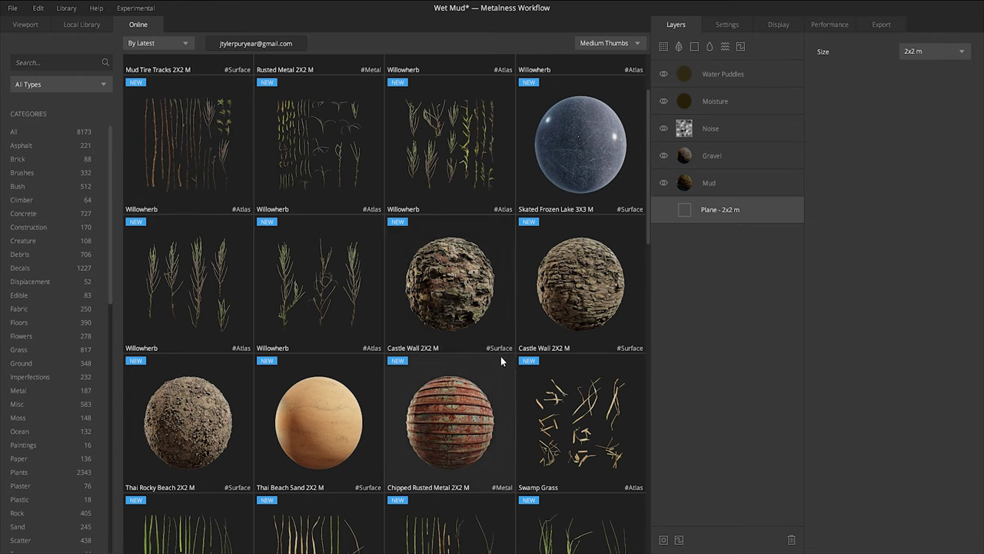
pyautogui.click(86, 27)
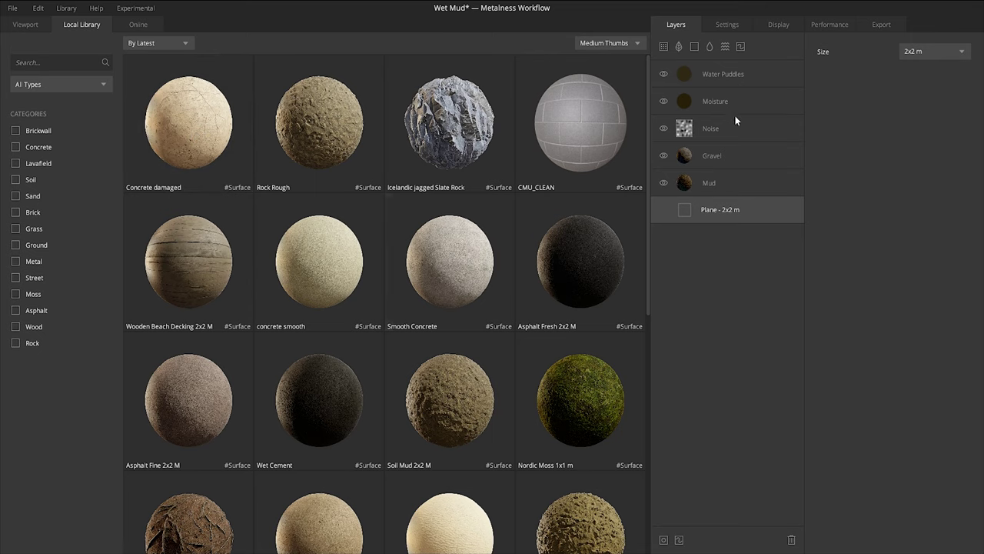
pyautogui.press('Escape')
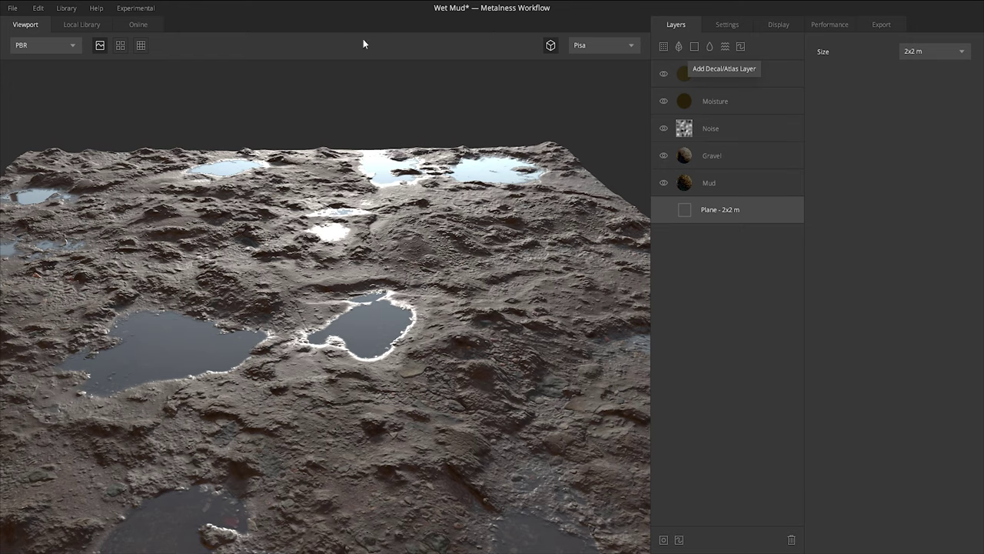
# Step: Browse the Decals category of the online library and look over the local library for decal and atlas assets
pyautogui.click(143, 28)
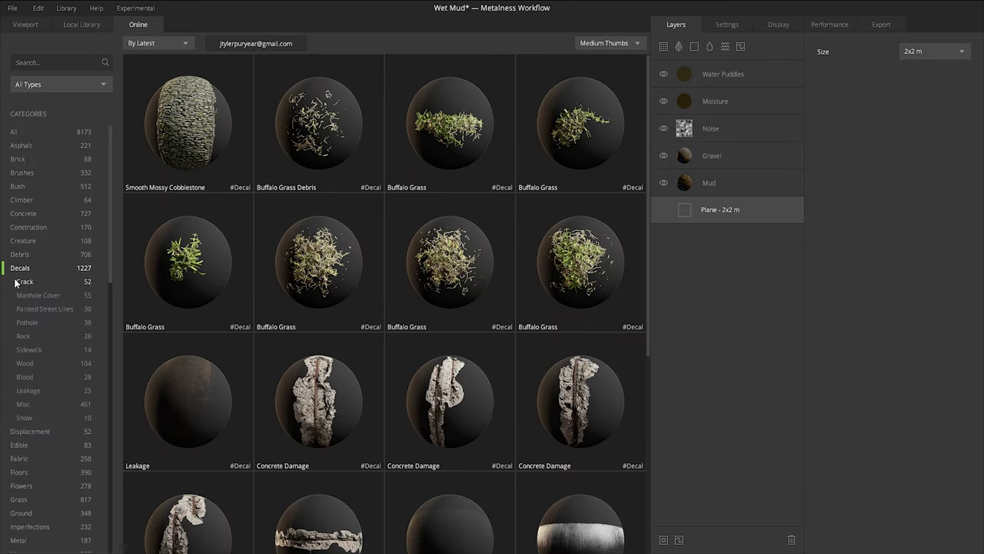
pyautogui.click(86, 24)
pyautogui.click(150, 30)
pyautogui.scroll(-4, 500, 231)
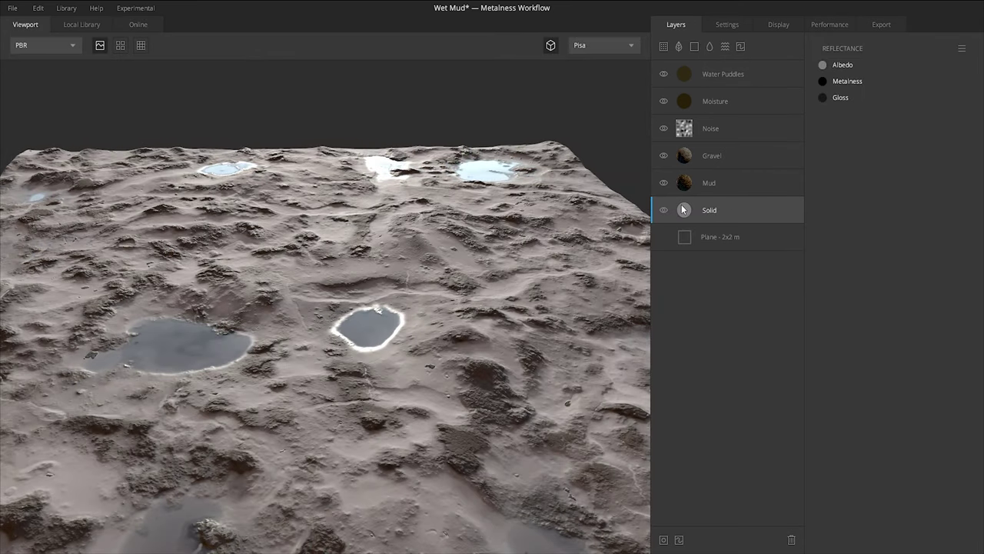
# Step: Add a solid layer above the base plane, check its visibility, and set its albedo to red F20E0E
pyautogui.click(664, 210)
pyautogui.click(664, 210)
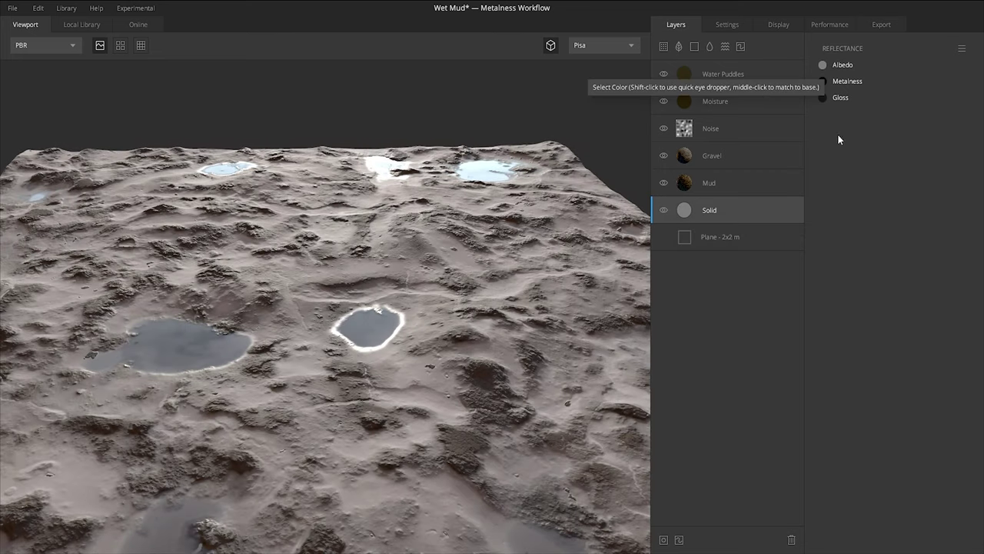
pyautogui.click(818, 65)
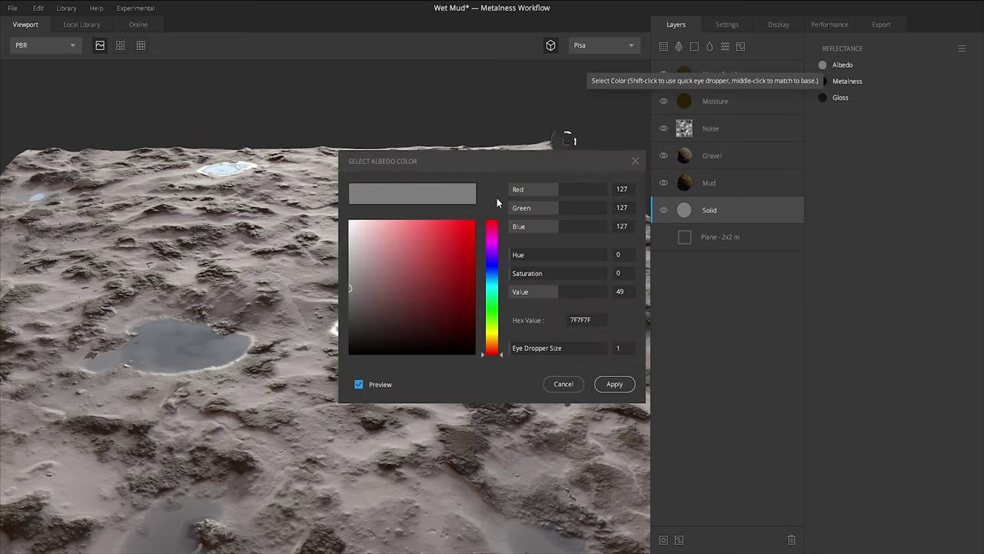
pyautogui.click(461, 234)
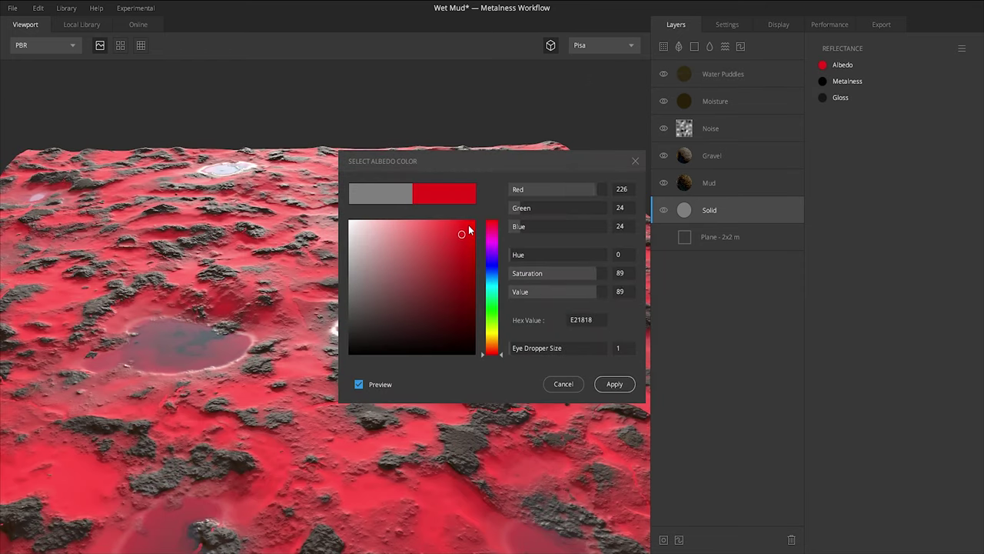
pyautogui.click(613, 384)
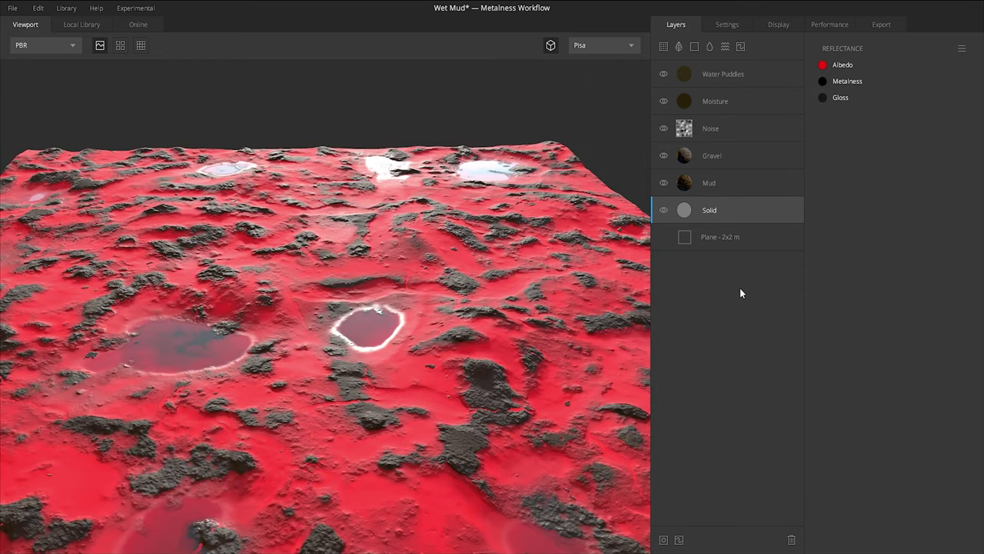
# Step: Change the solid layer's albedo to bright green 8AEF0E and hide the layer
pyautogui.click(822, 65)
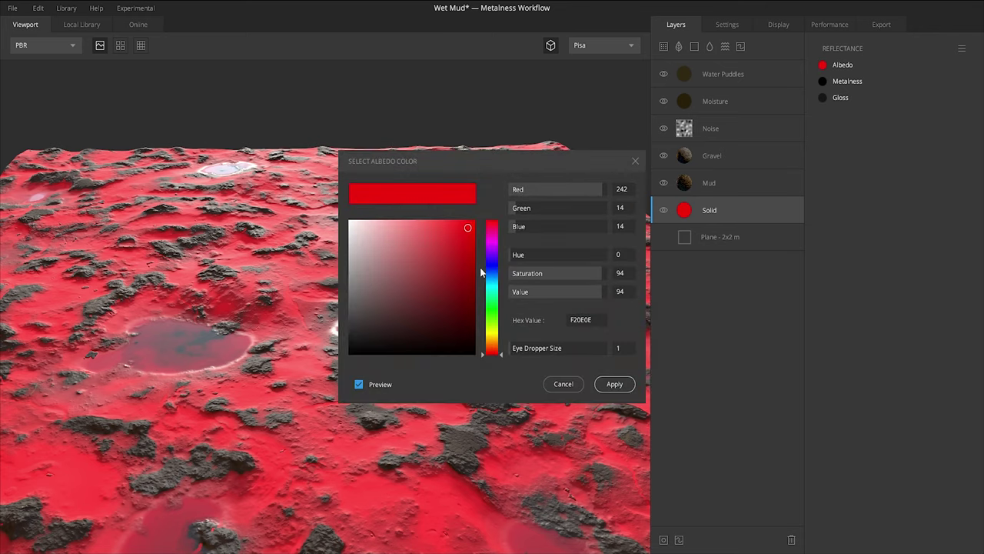
pyautogui.click(492, 306)
pyautogui.moveTo(492, 352); pyautogui.dragTo(494, 321)
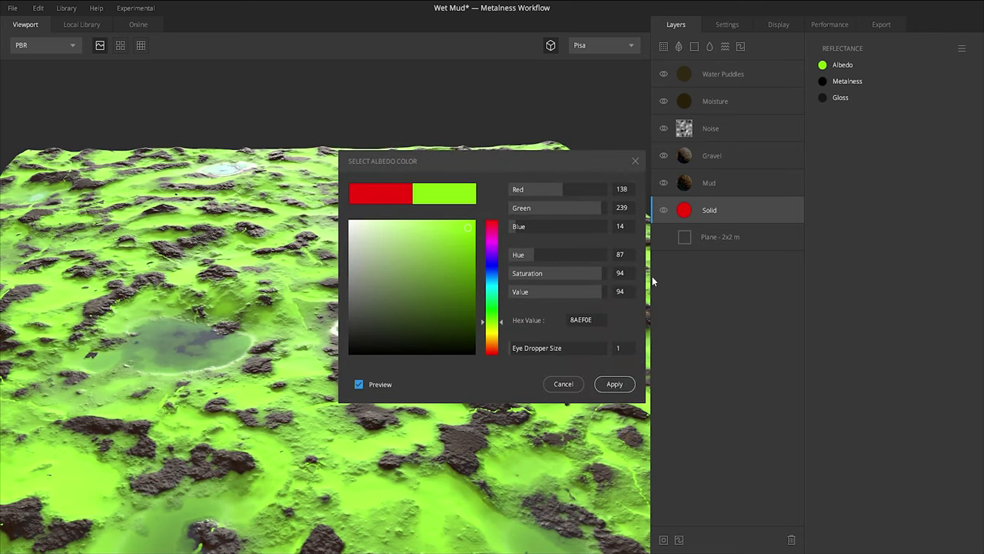
pyautogui.click(614, 383)
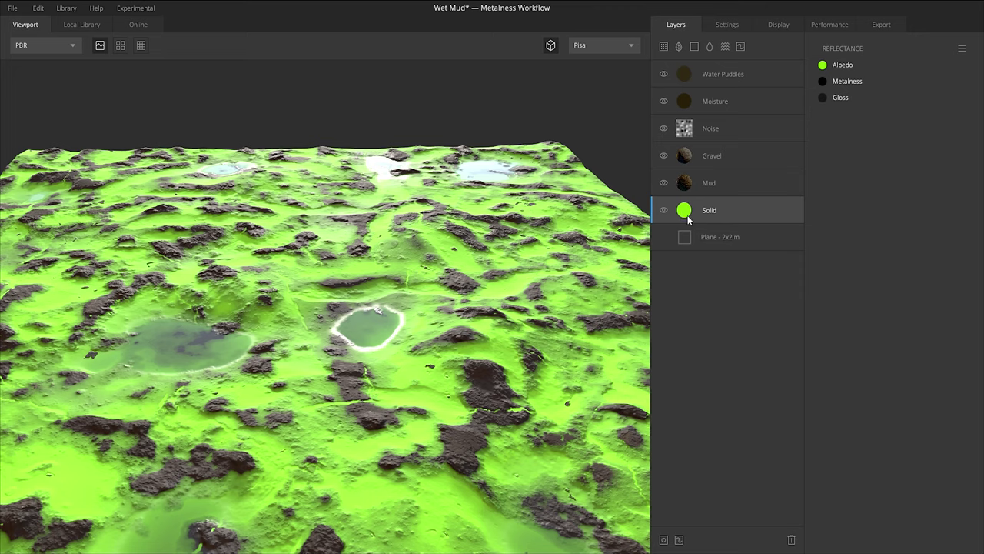
pyautogui.click(663, 210)
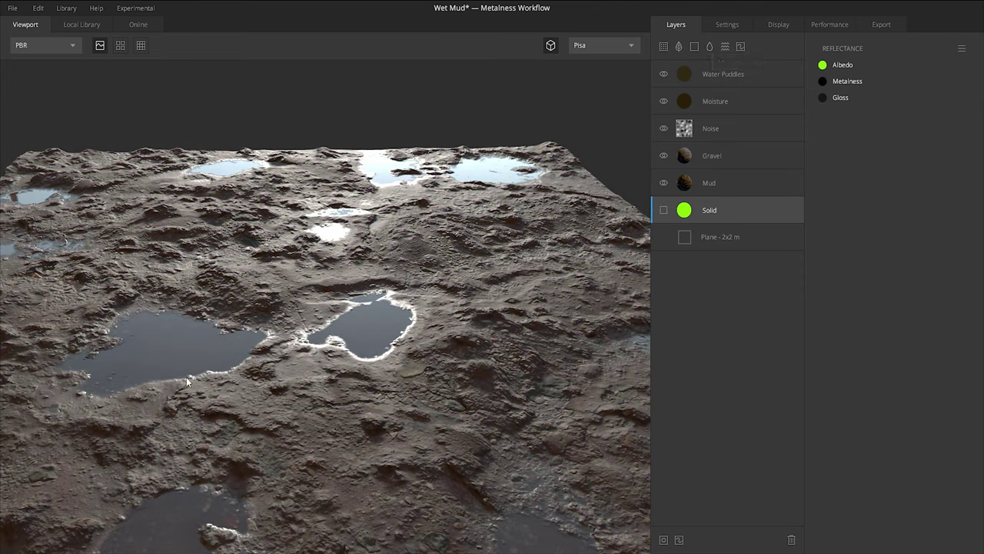
# Step: Inspect the settings of the Water Puddles and Noise layers, and select the base plane
pyautogui.click(750, 74)
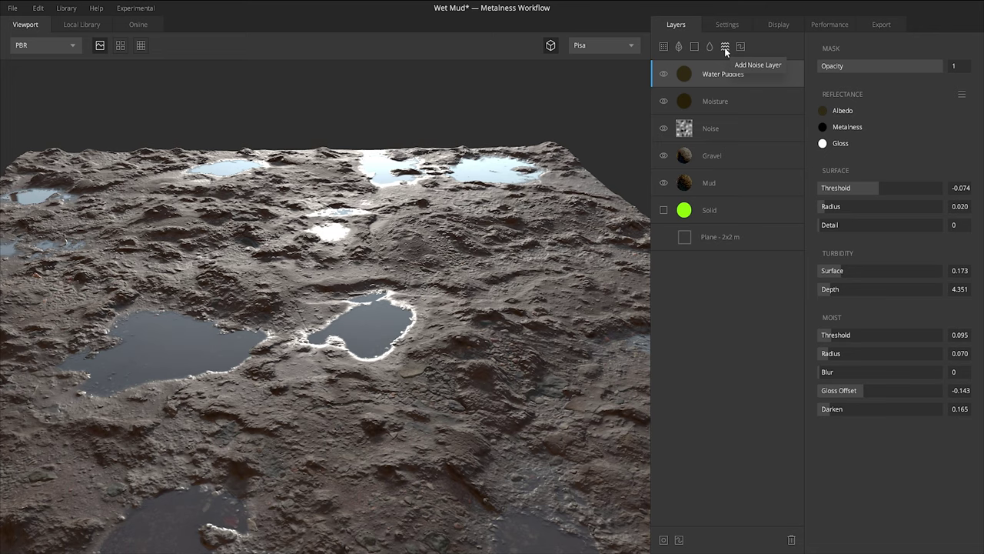
pyautogui.click(717, 126)
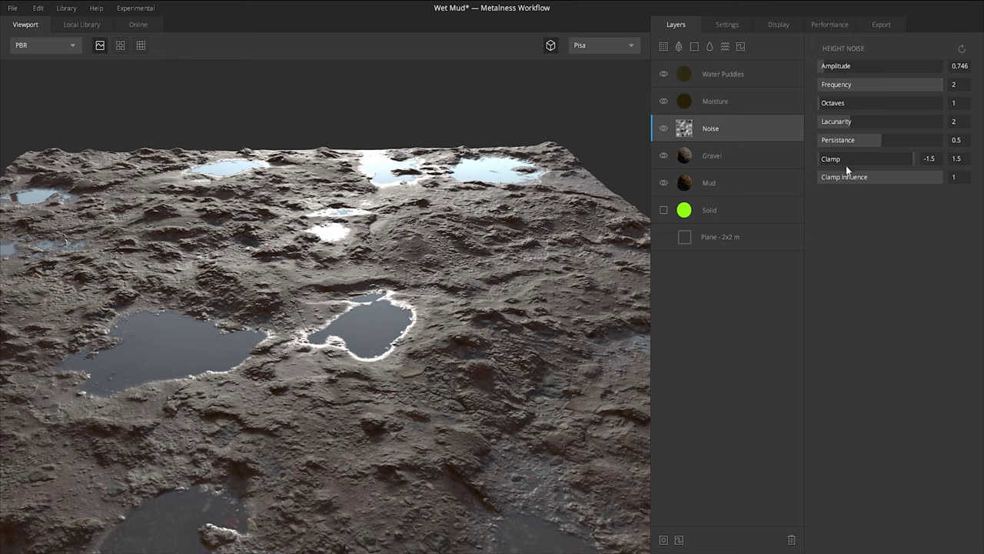
pyautogui.click(785, 116)
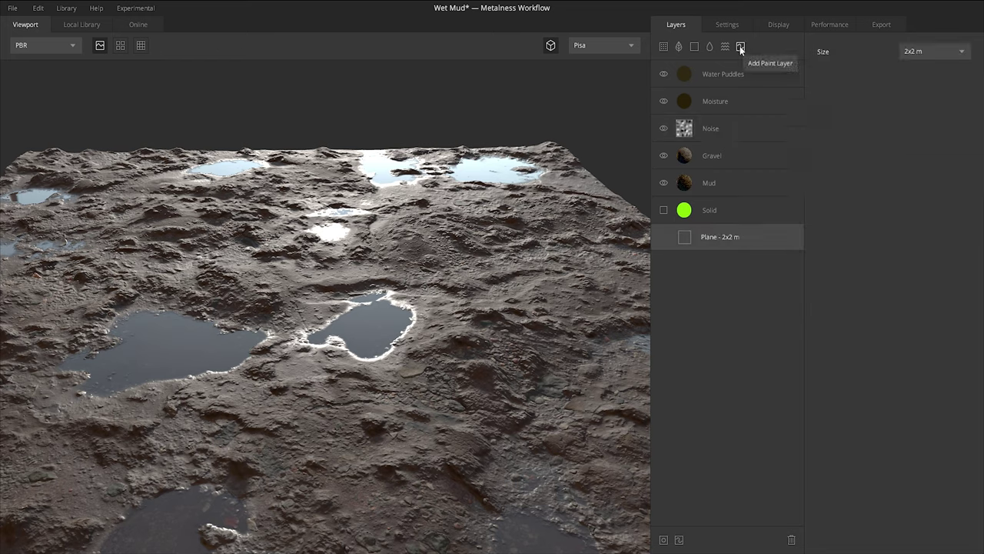
# Step: Add a paint layer directly above the base plane, review its brush settings, and switch to the Eraser tool
pyautogui.click(741, 48)
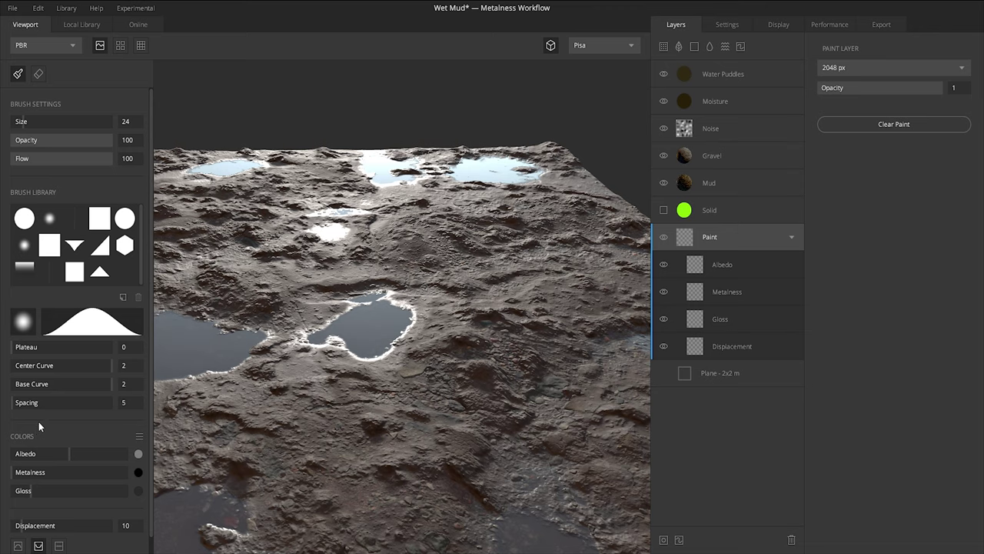
pyautogui.scroll(-1, 54, 407)
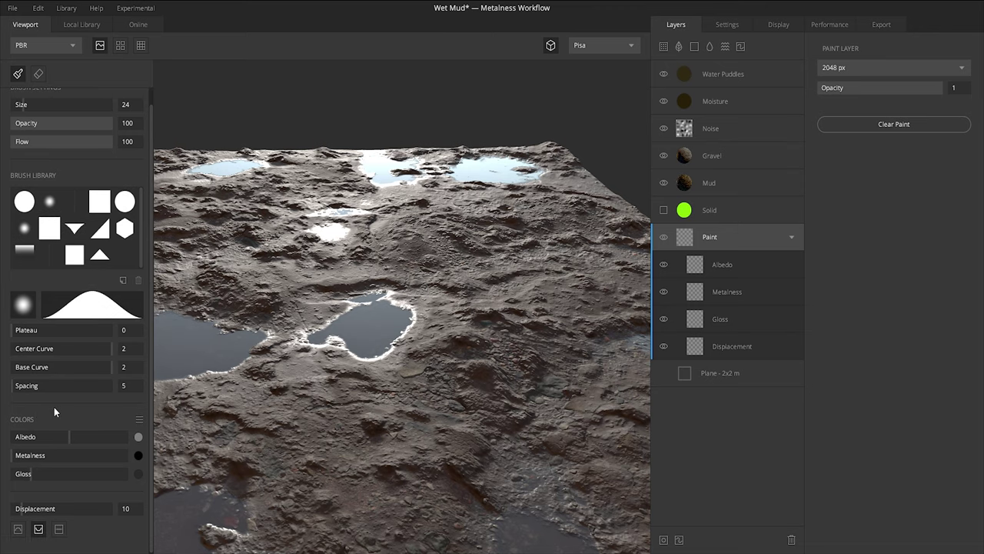
pyautogui.scroll(1, 54, 407)
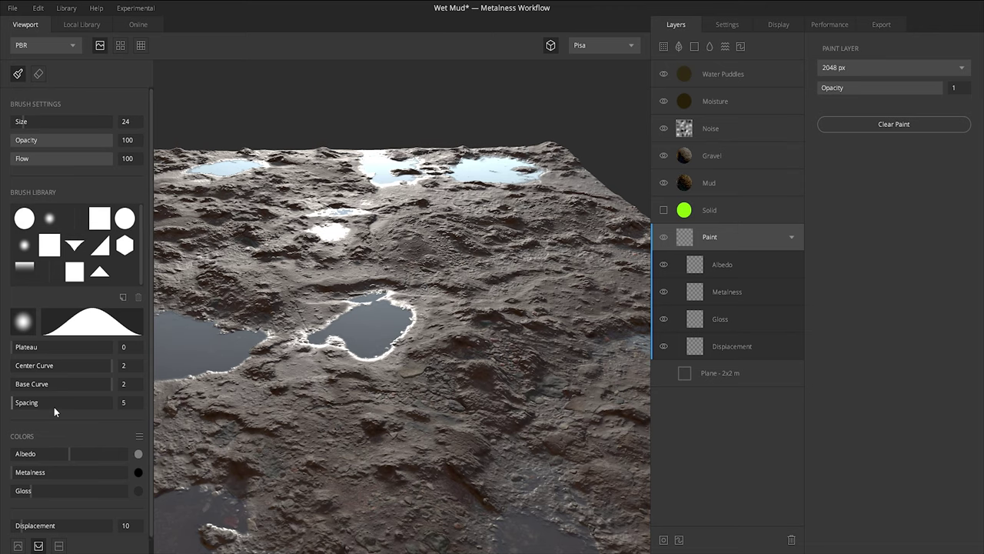
pyautogui.click(38, 77)
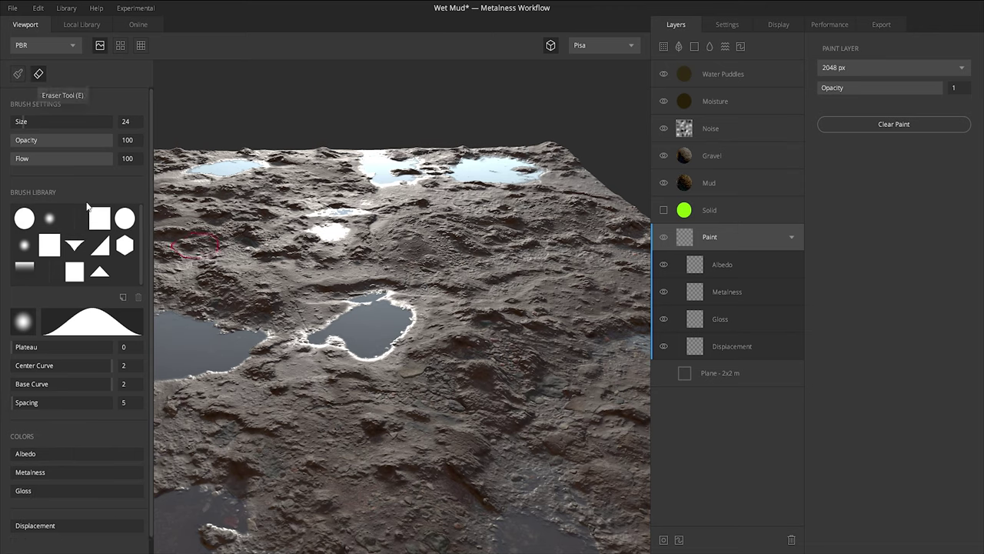
# Step: Switch back to the brush, review the paint layer's resolution options, and hide the layer with the base plane selected
pyautogui.click(18, 74)
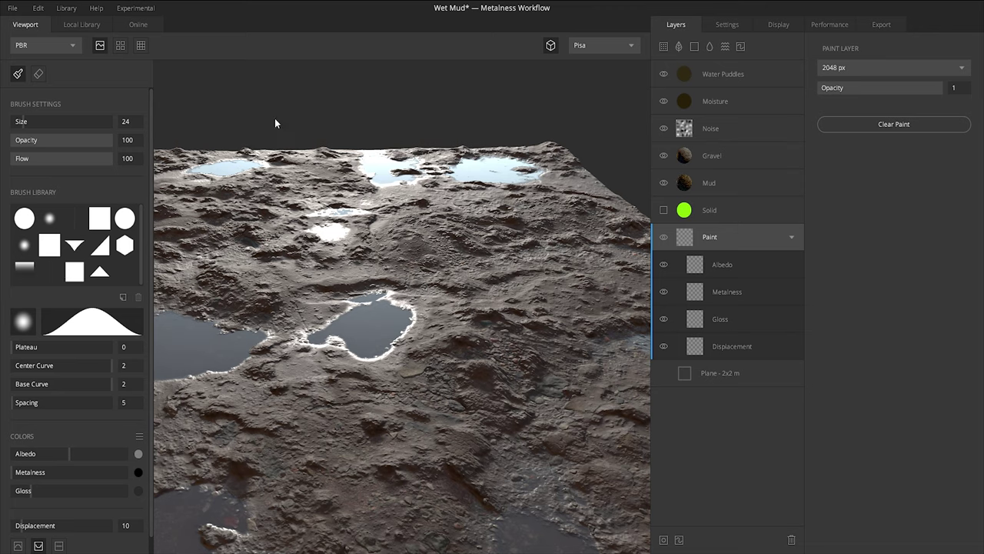
pyautogui.click(962, 68)
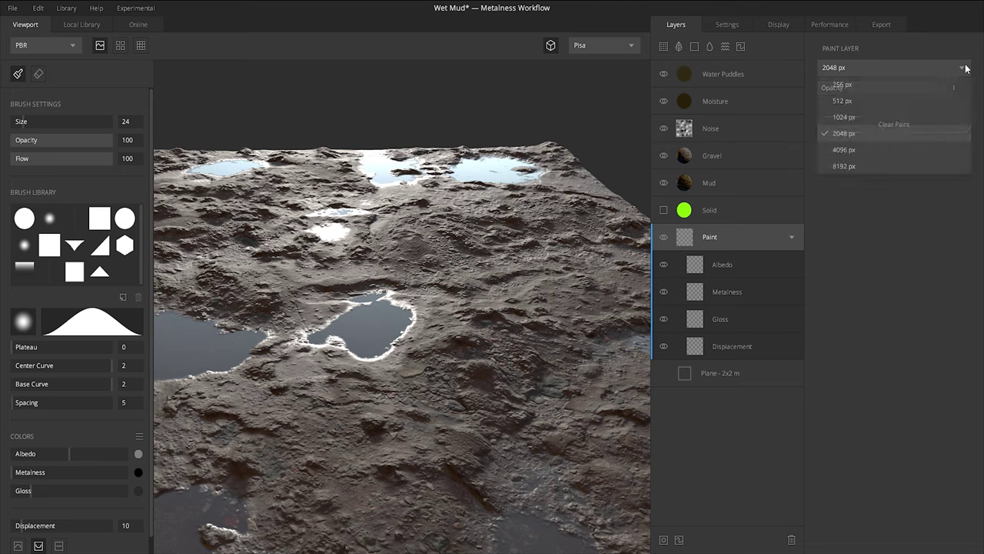
pyautogui.click(854, 133)
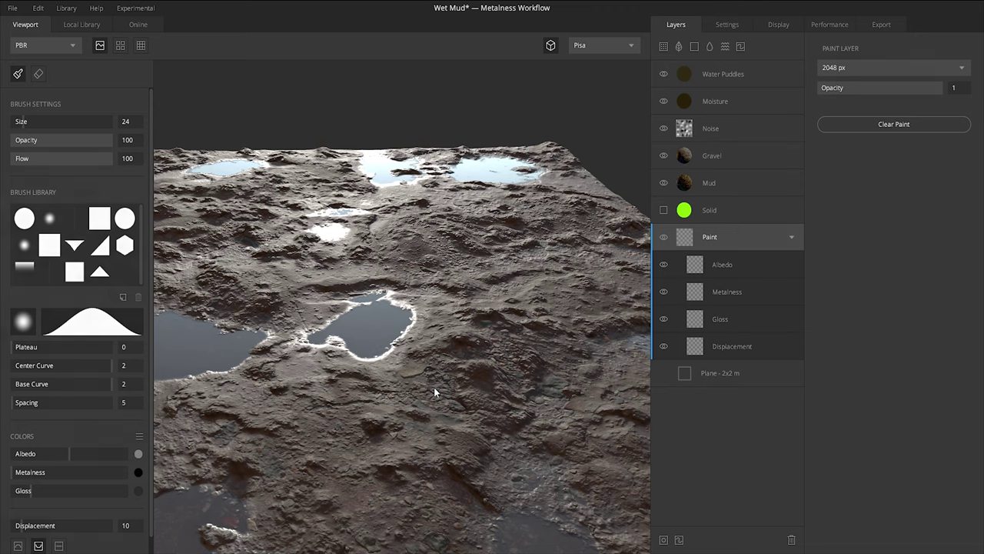
pyautogui.click(723, 373)
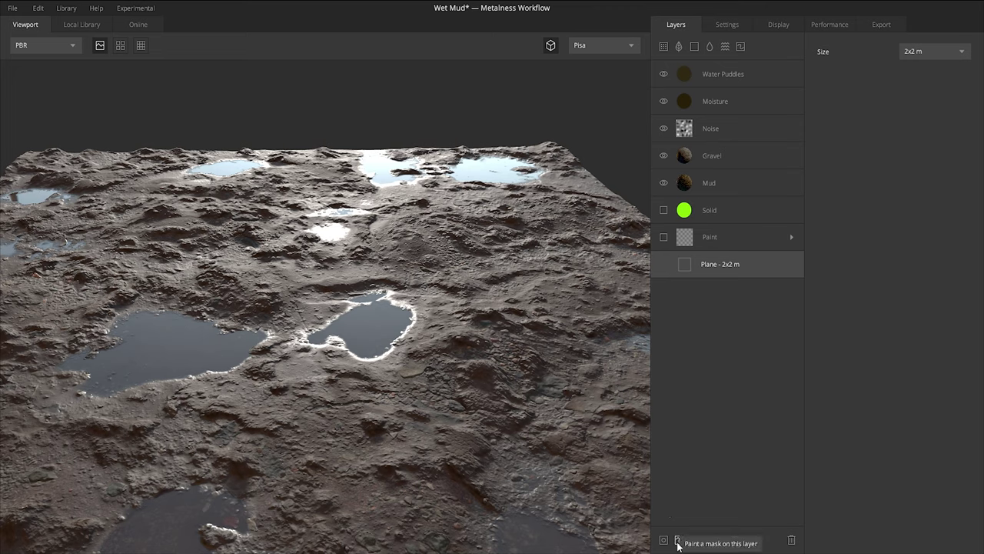
# Step: Add a mask stack to the Gravel layer and compare the layer's own settings with its mask settings
pyautogui.click(743, 156)
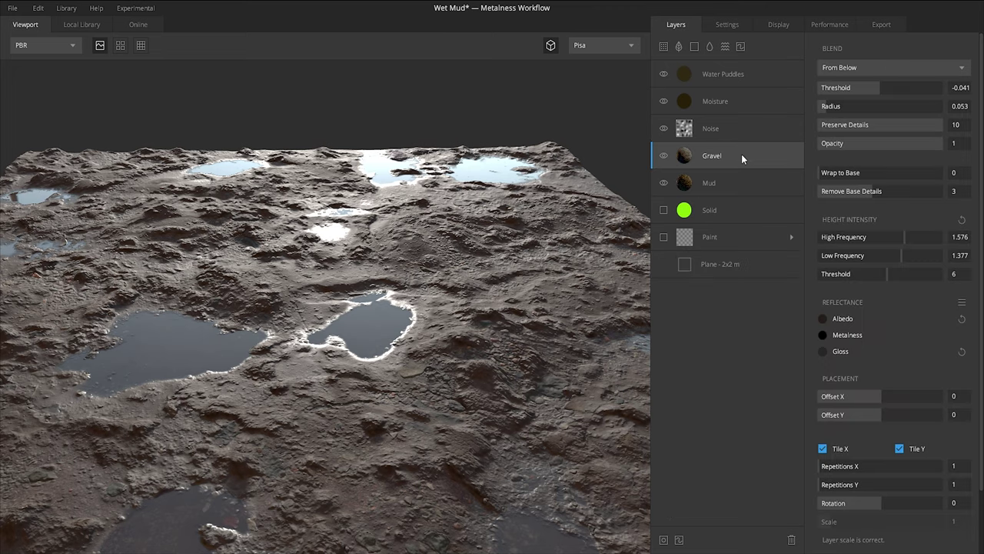
pyautogui.click(664, 539)
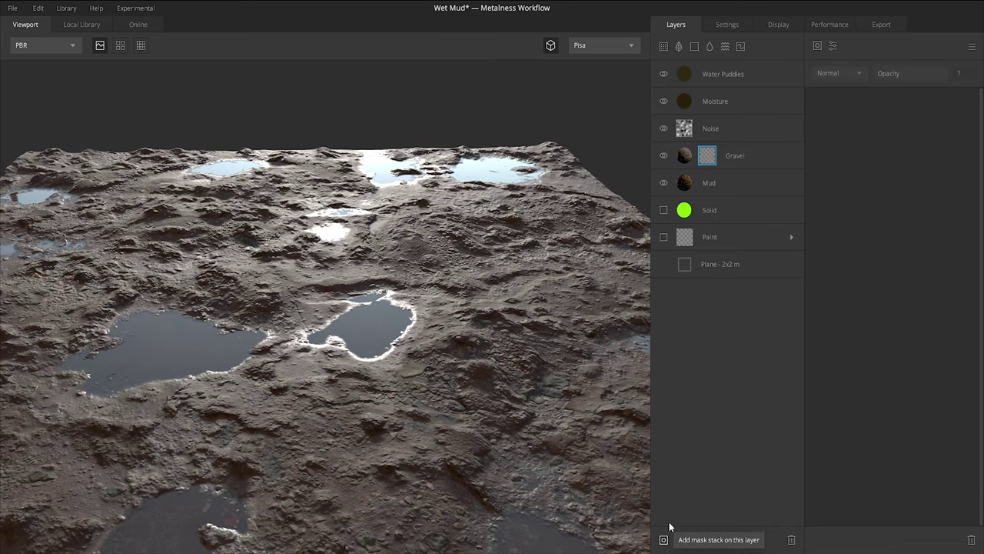
pyautogui.click(682, 156)
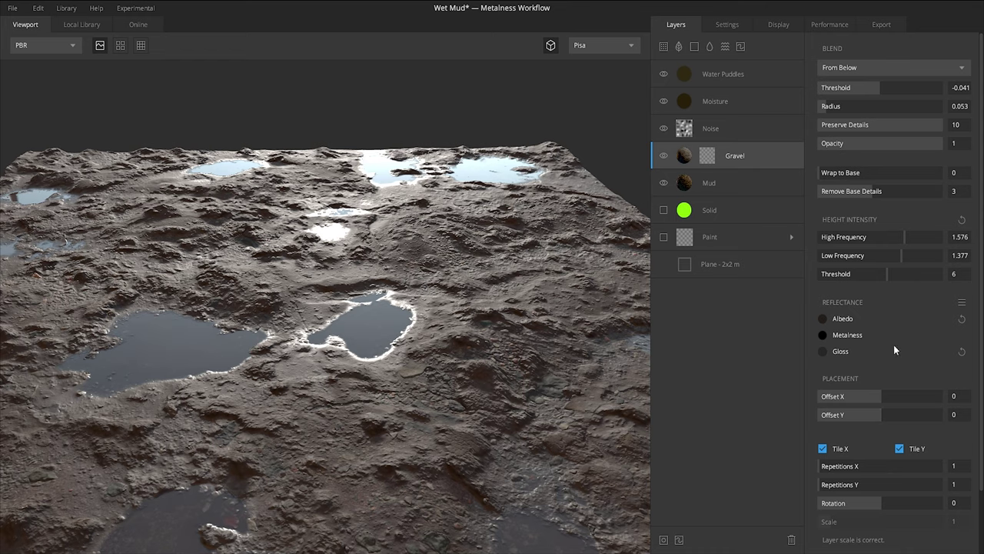
pyautogui.click(708, 156)
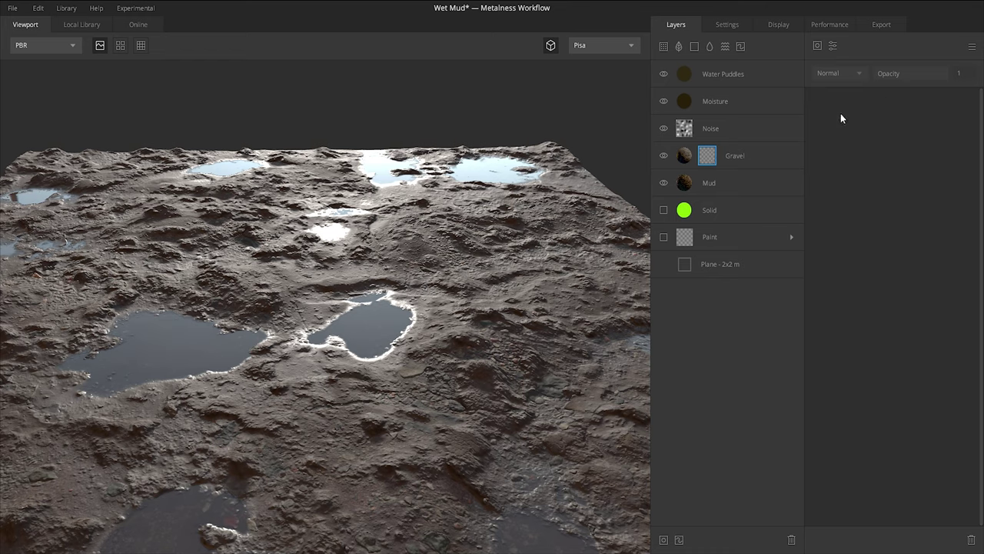
# Step: Review the available mask components and add a Perlin noise component to the Gravel layer's mask stack
pyautogui.click(818, 47)
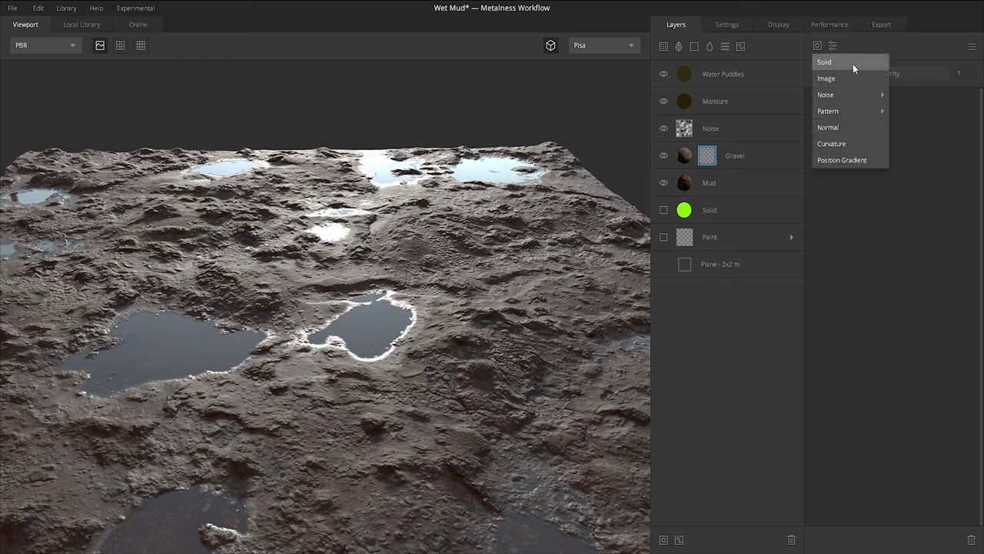
pyautogui.click(818, 44)
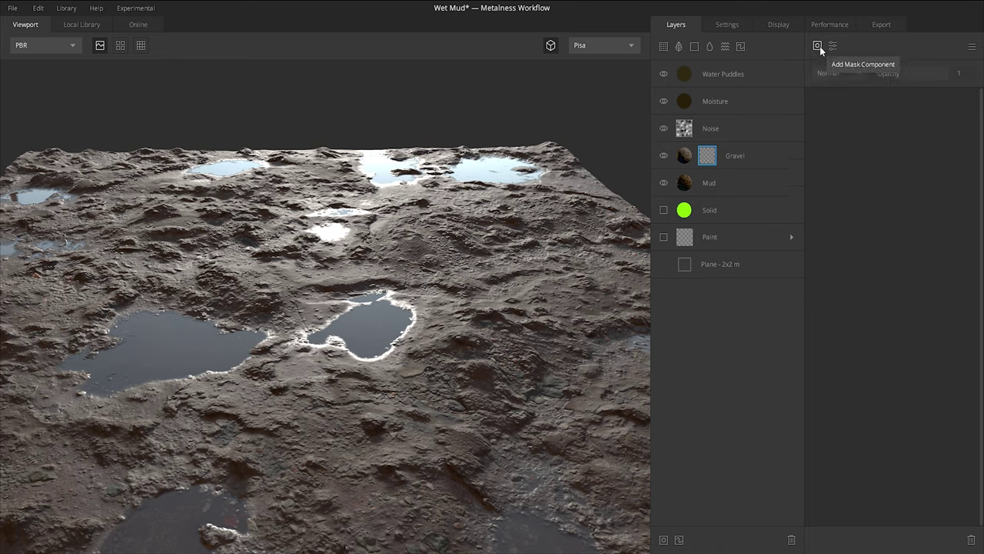
pyautogui.click(818, 46)
pyautogui.moveTo(848, 93)
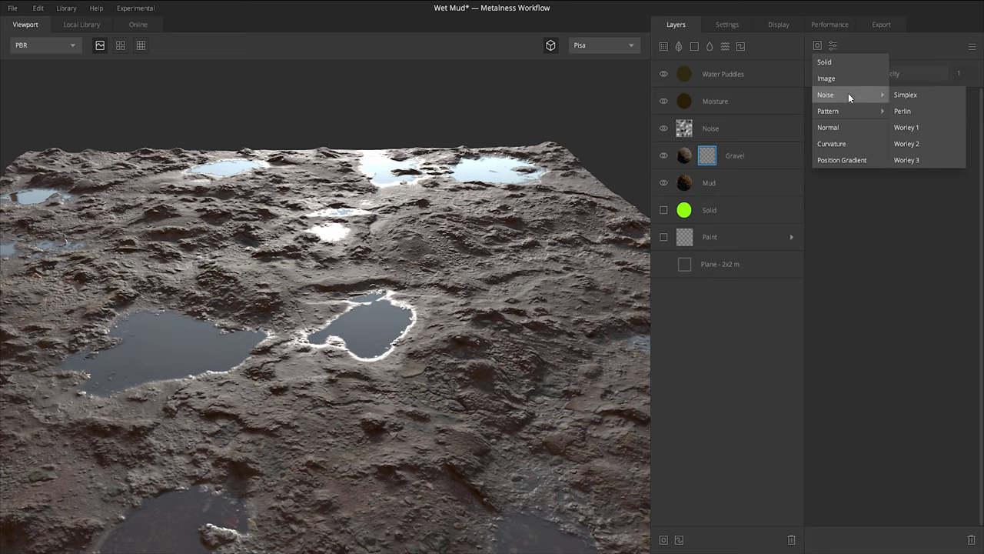
pyautogui.click(903, 110)
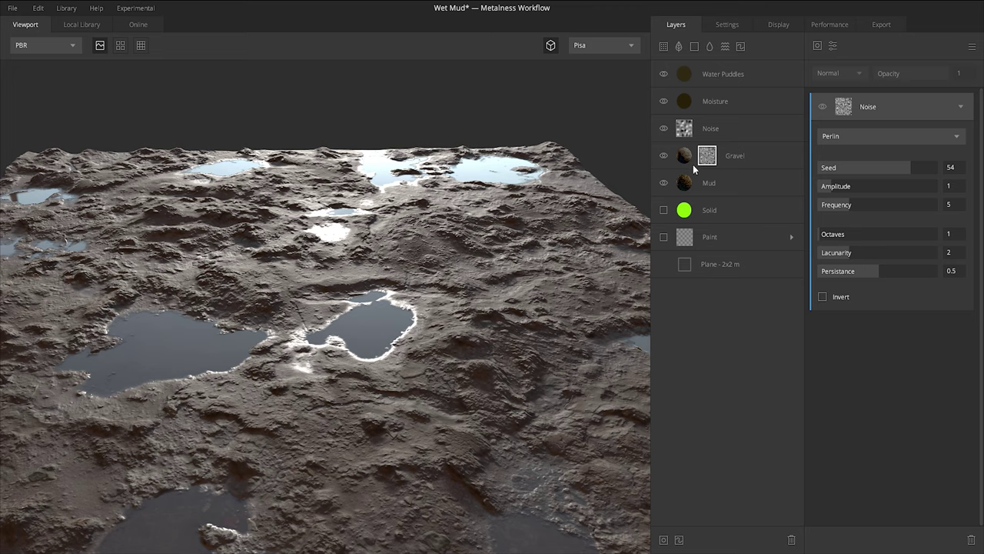
# Step: Toggle the Perlin noise mask component's visibility to compare the surface with and without it, leaving it visible
pyautogui.click(823, 107)
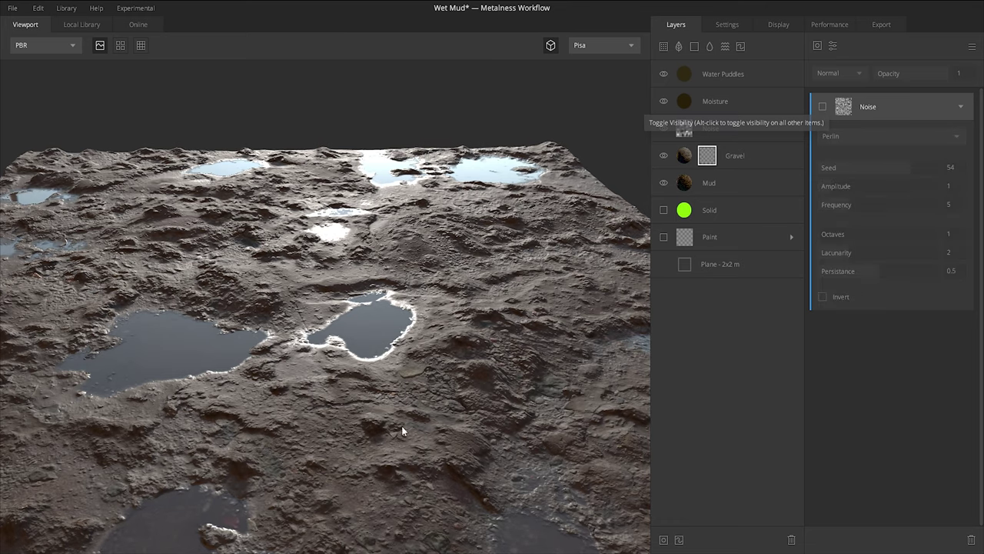
pyautogui.click(823, 107)
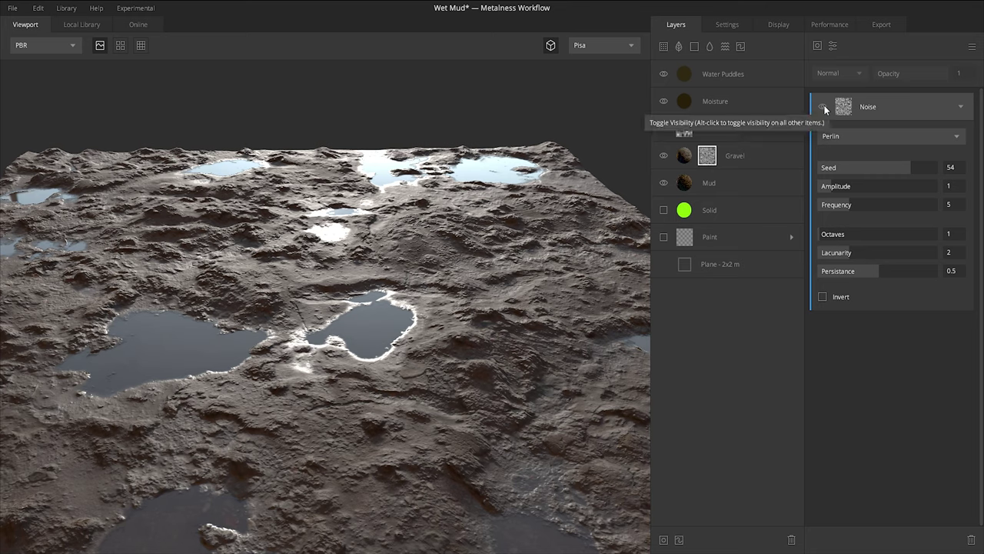
pyautogui.click(823, 107)
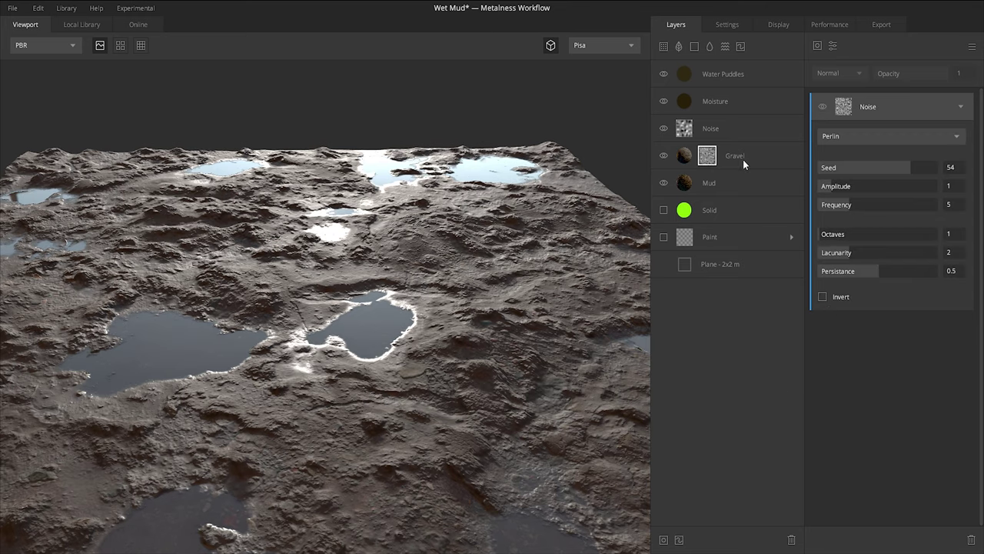
# Step: Display the Gravel layer's mask in the viewport with the Layer Mask view and review the available view modes
pyautogui.click(699, 154)
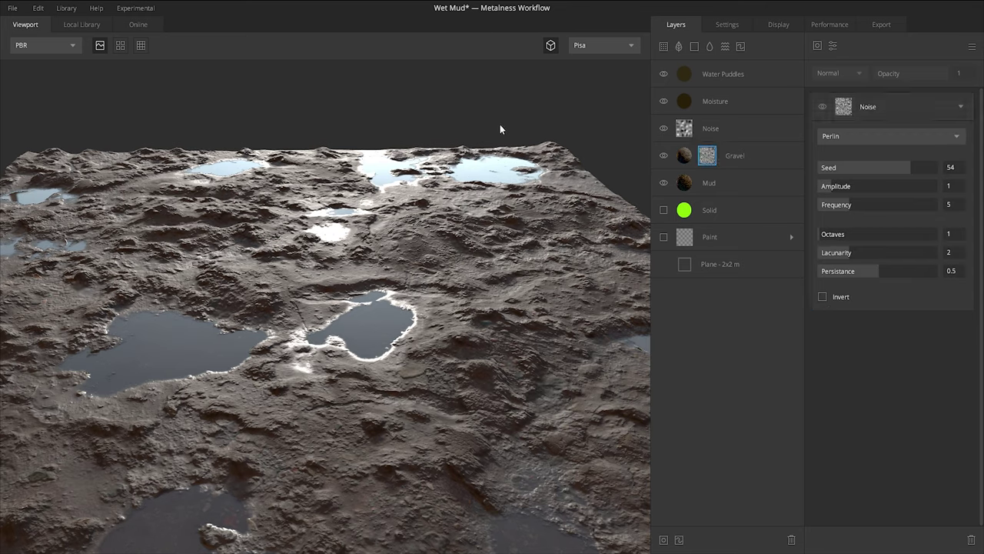
pyautogui.press('m')
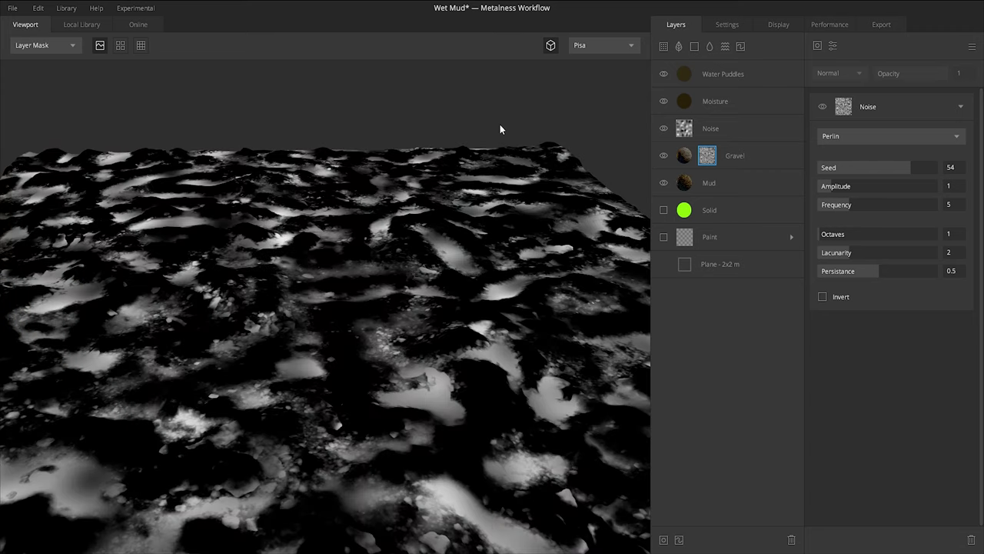
pyautogui.click(72, 47)
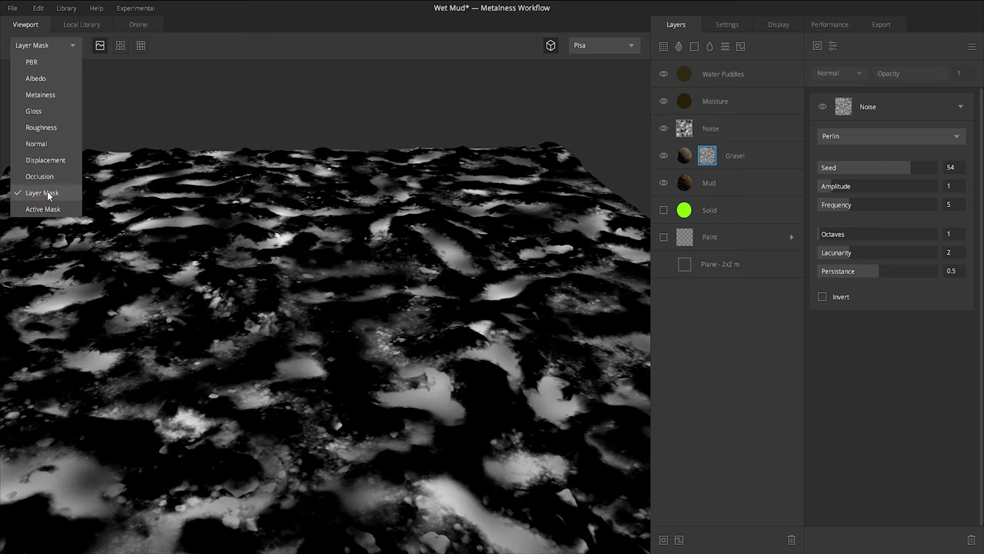
pyautogui.click(70, 46)
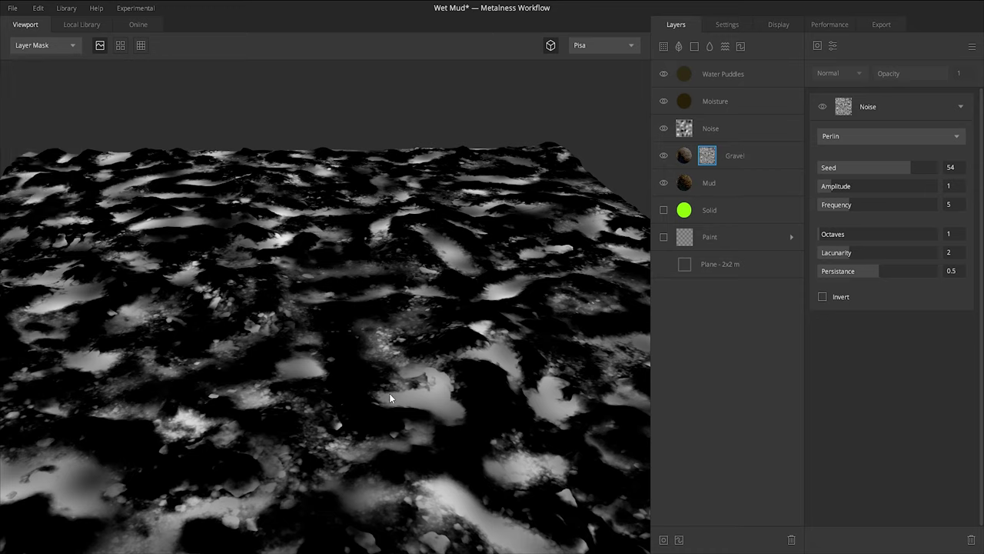
# Step: Examine the masks of the Moisture and Water Puddles layers, and return to the Gravel layer's mask
pyautogui.click(714, 100)
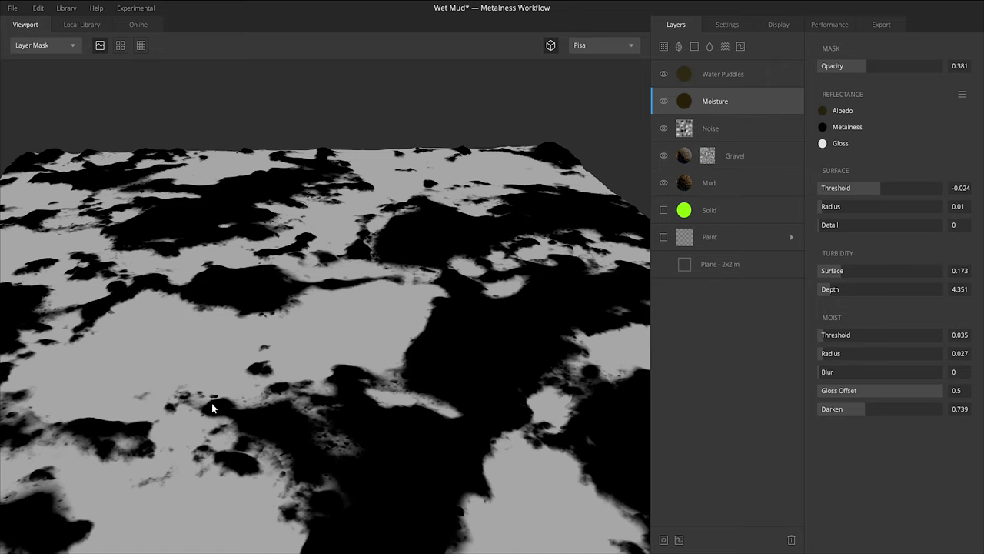
pyautogui.click(711, 78)
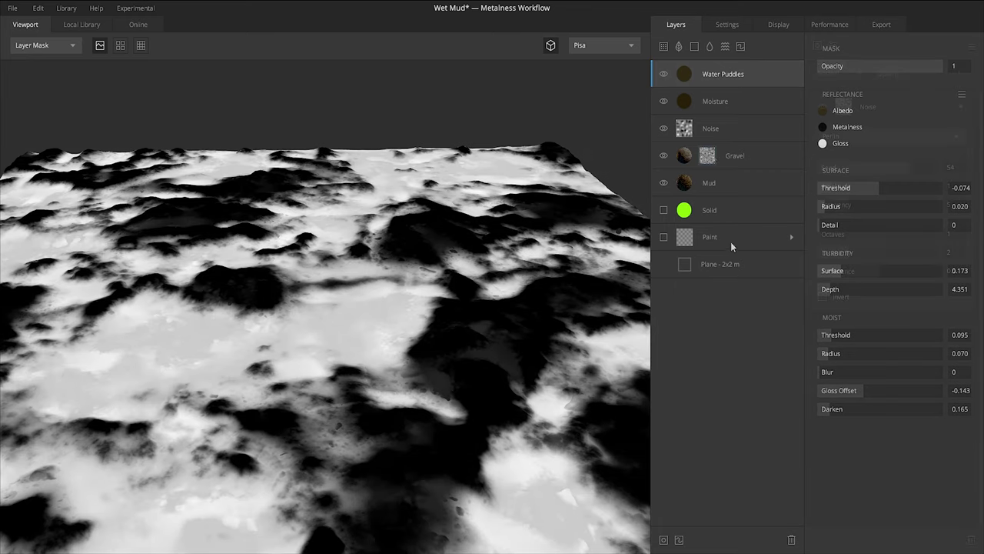
pyautogui.click(707, 155)
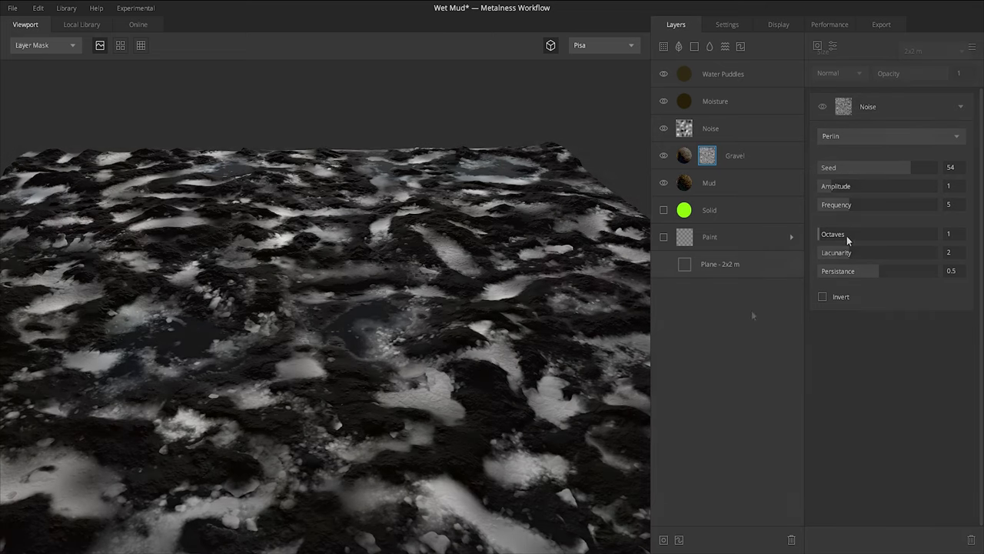
# Step: Review the size options of the base plane and the mix's working resolution, and return to the layer stack
pyautogui.click(772, 269)
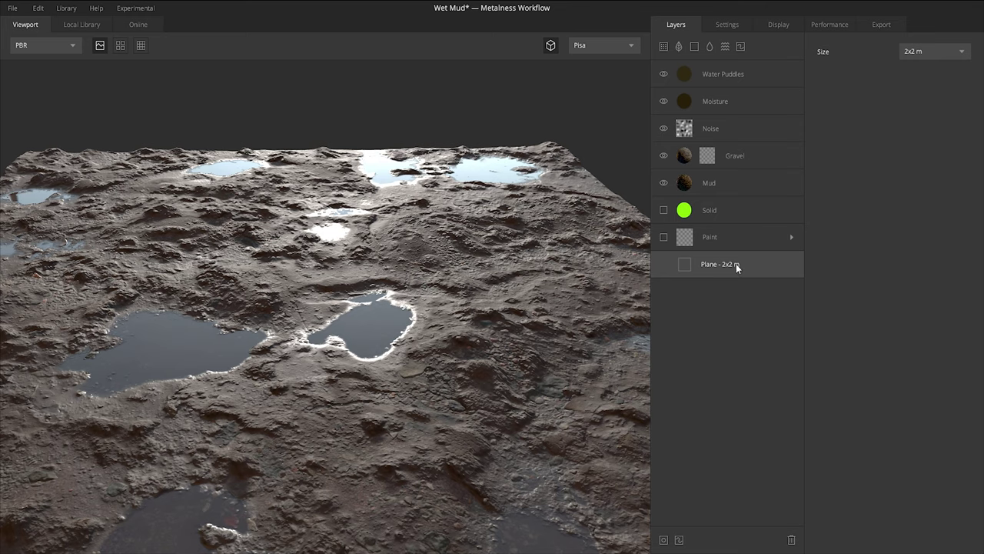
pyautogui.click(957, 52)
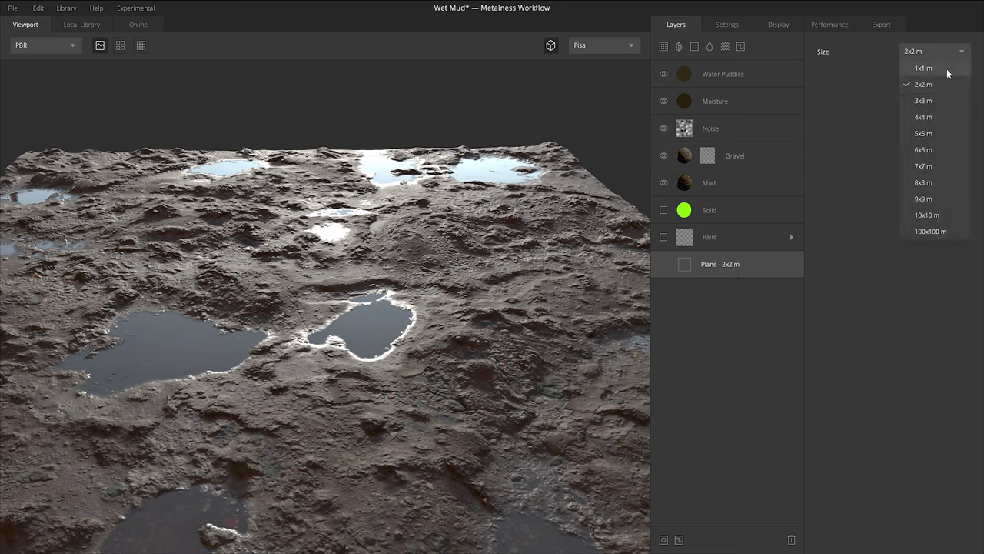
pyautogui.click(951, 232)
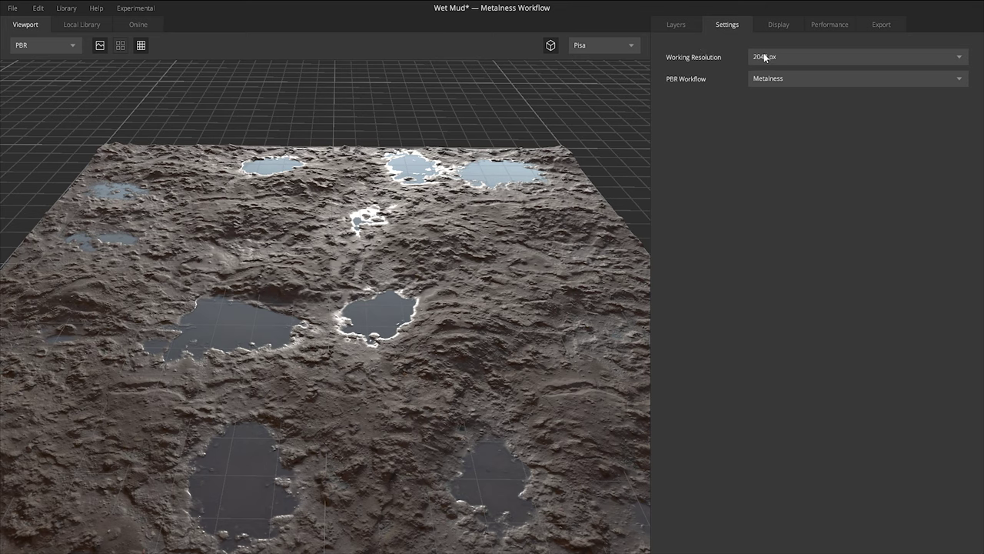
pyautogui.click(677, 24)
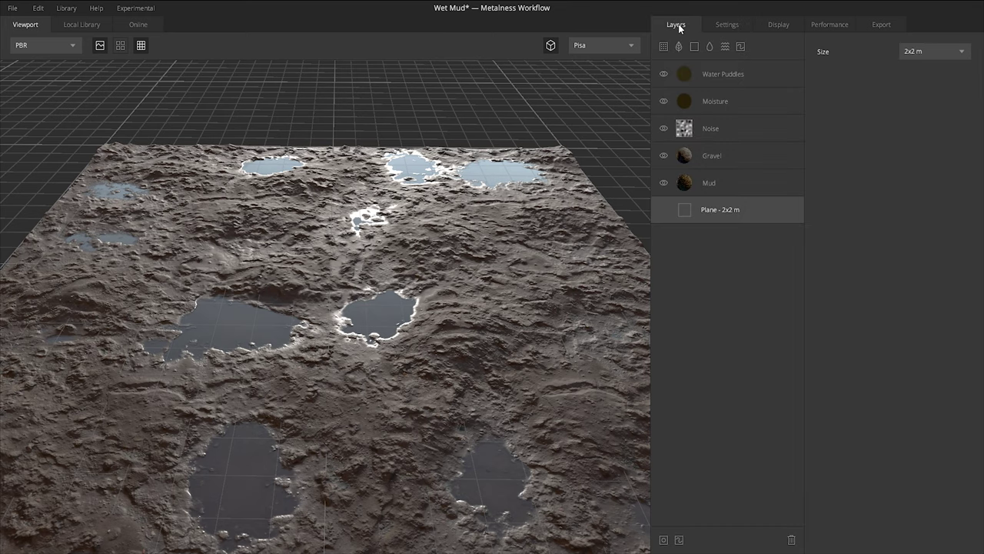
# Step: Try a 1x1 m size for the base plane and set it back to 2x2 m
pyautogui.click(923, 50)
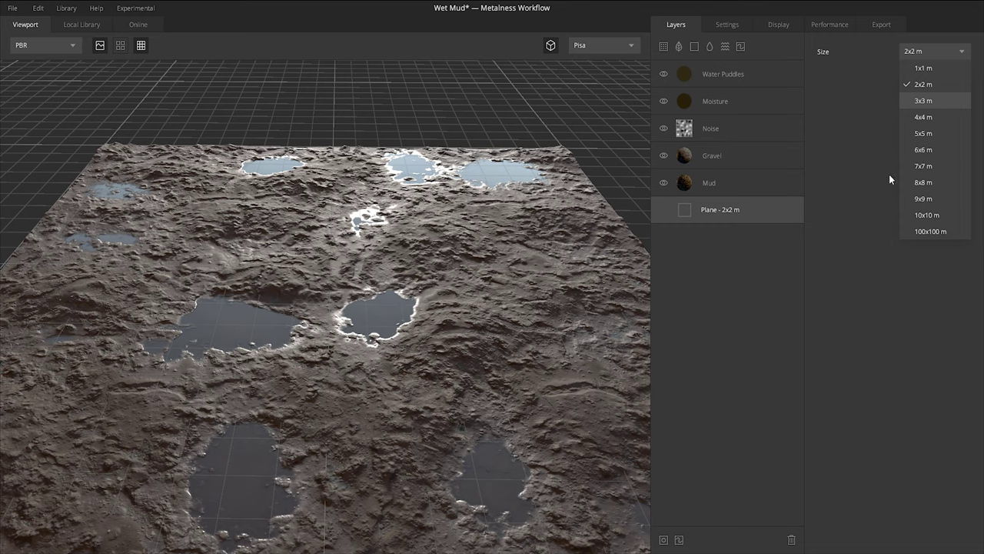
pyautogui.click(936, 68)
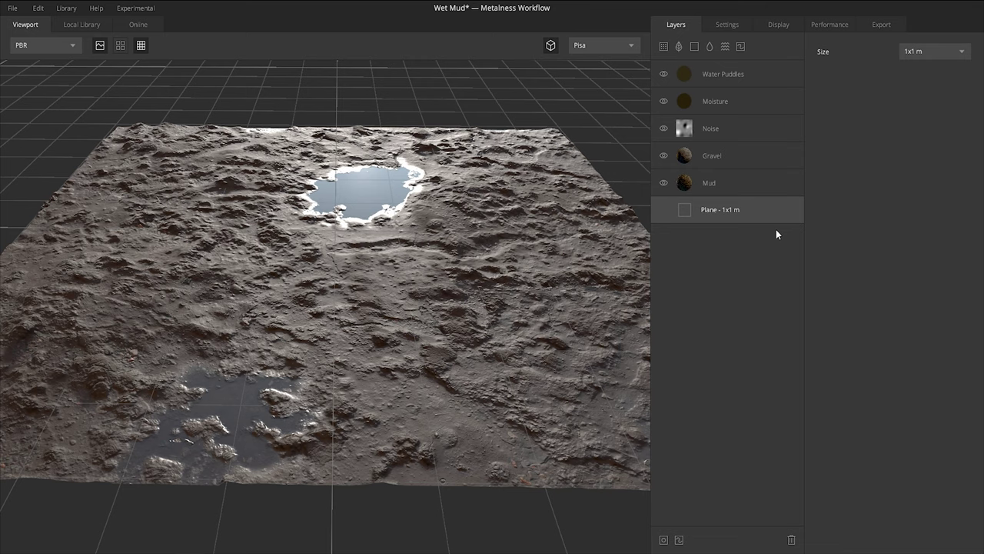
pyautogui.click(938, 59)
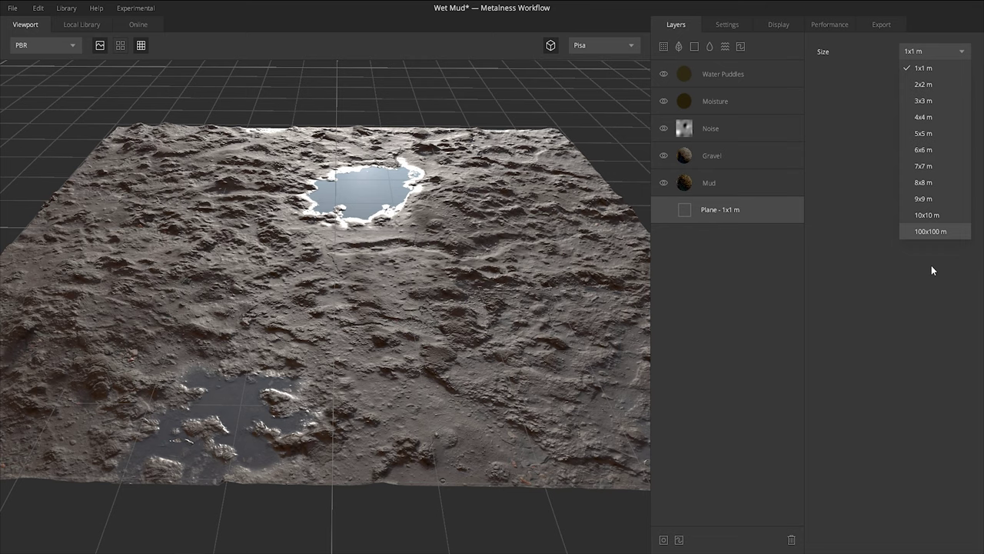
pyautogui.click(922, 84)
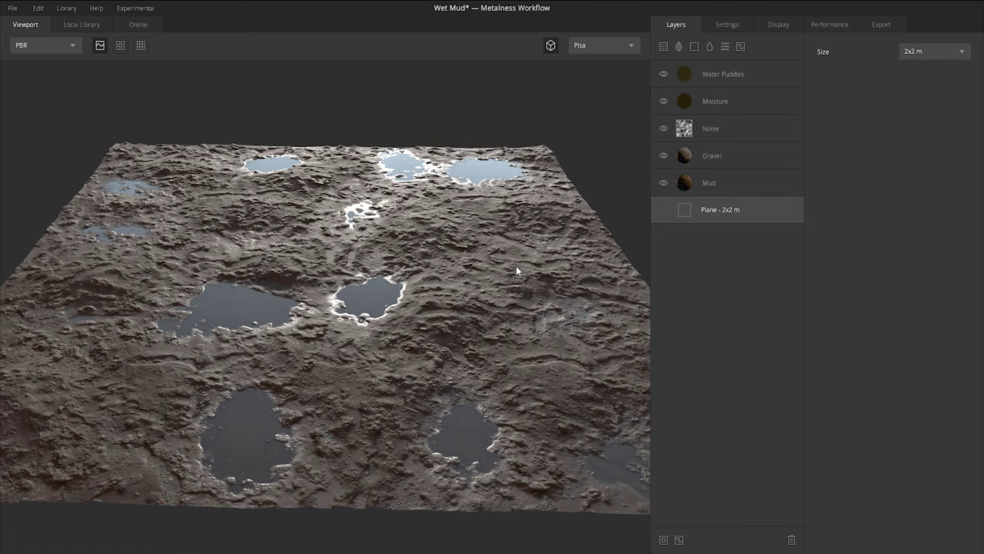
# Step: Enable adding the resolution to file names for export, and review the resolution and format options, keeping 4096 px and PNG
pyautogui.click(876, 27)
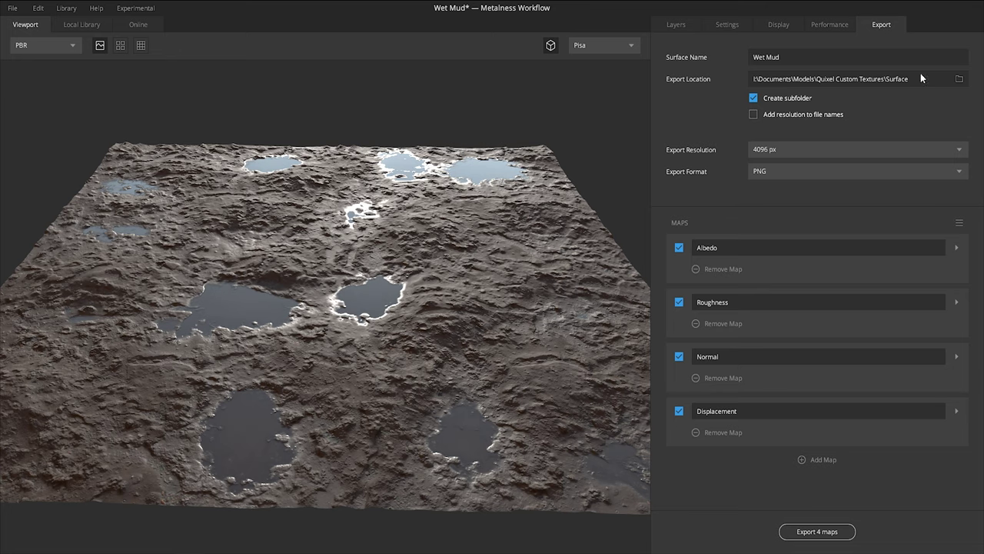
pyautogui.click(762, 150)
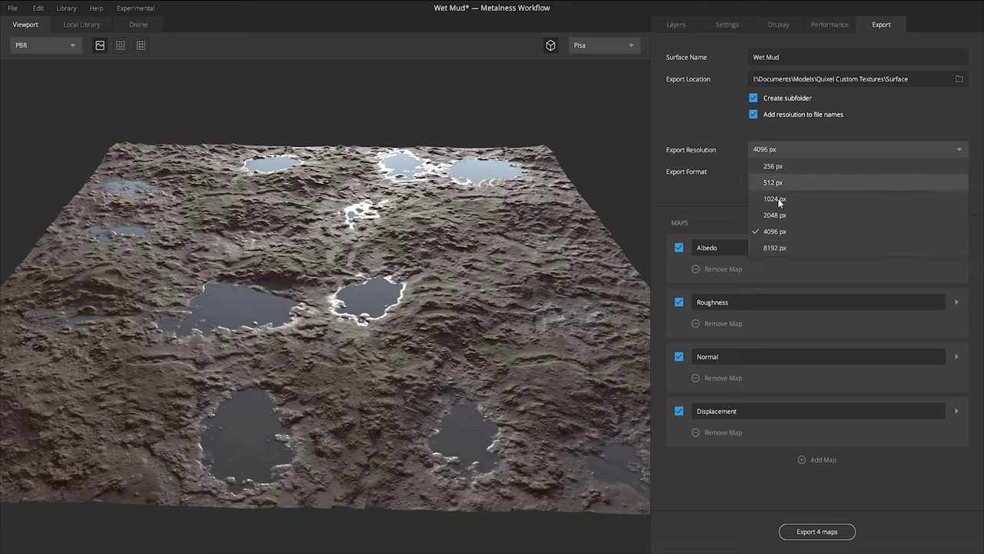
pyautogui.click(773, 153)
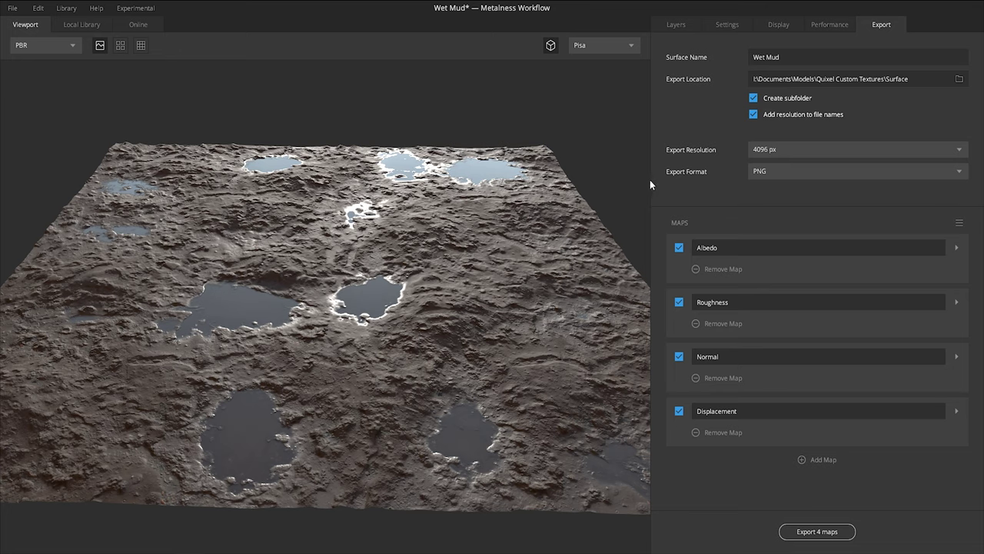
pyautogui.click(769, 171)
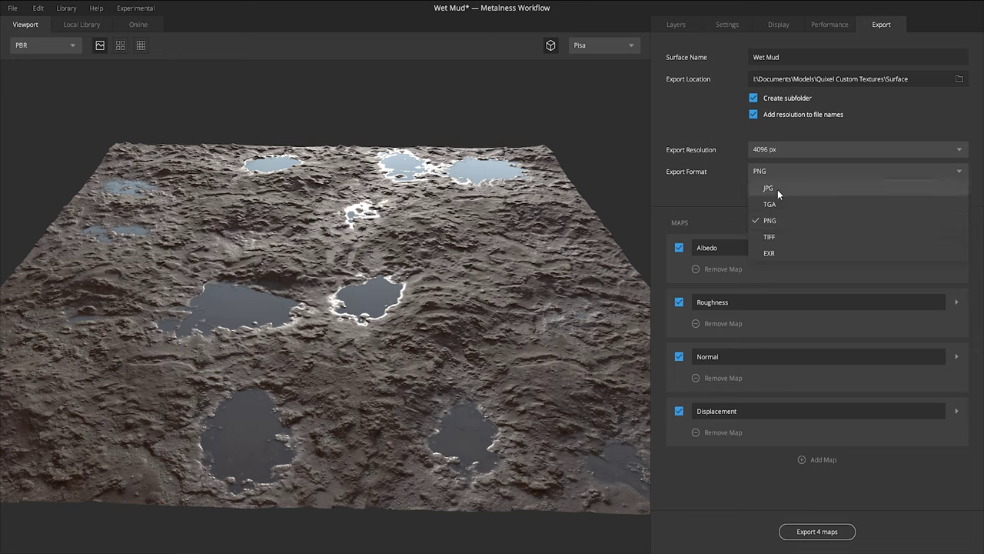
pyautogui.click(720, 184)
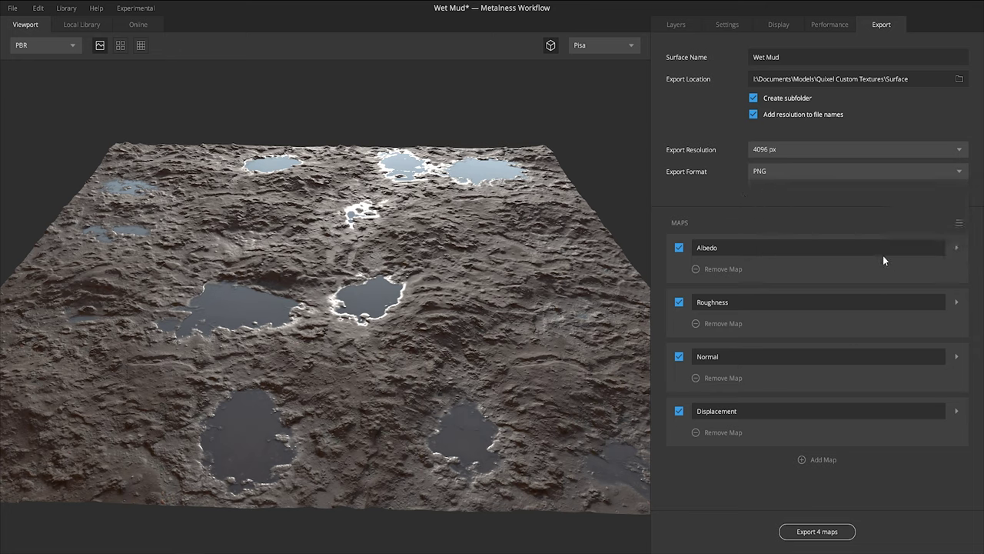
# Step: Set the Albedo map's file format to TGA for export and review its channel and bit depth options, keeping 8-bit
pyautogui.click(679, 247)
pyautogui.click(678, 302)
pyautogui.click(956, 249)
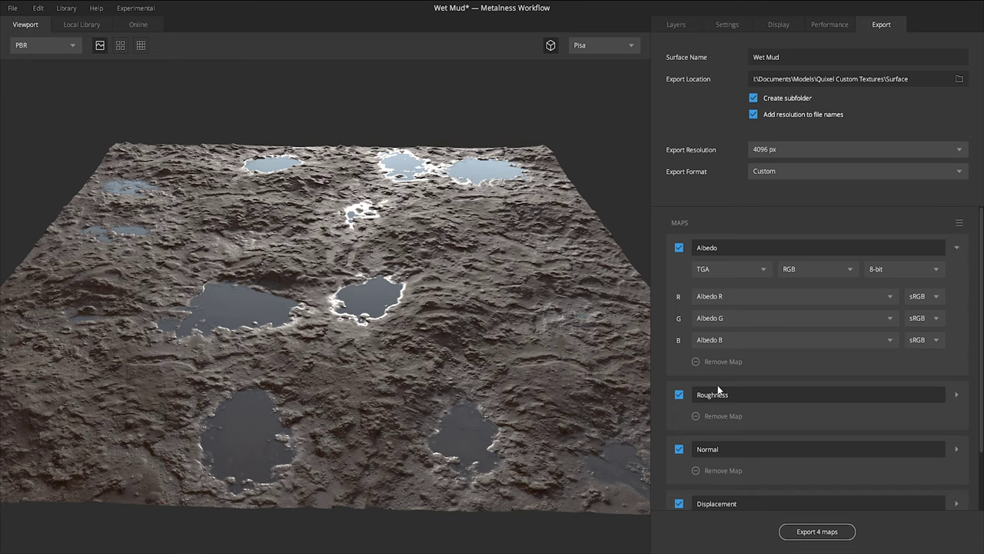
pyautogui.click(937, 296)
pyautogui.click(934, 270)
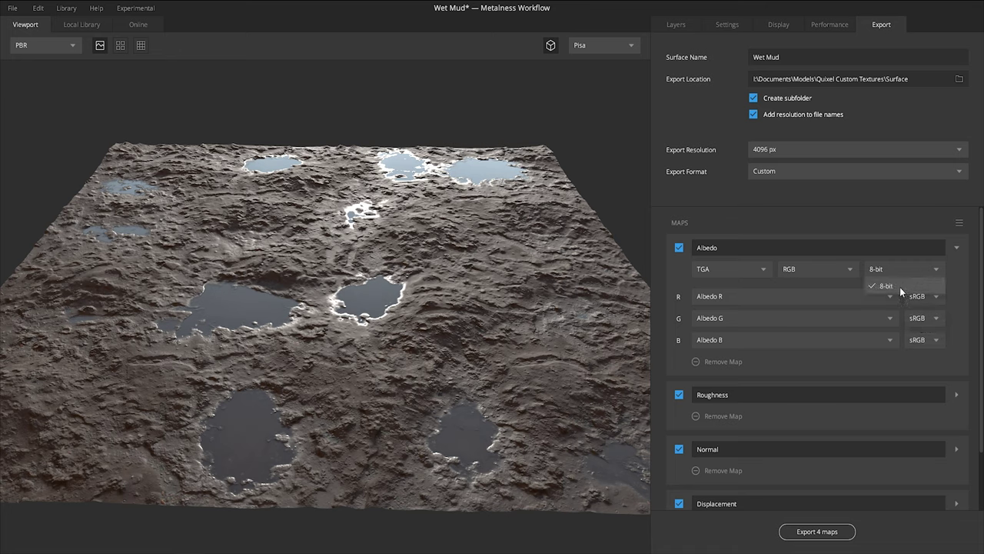
pyautogui.click(892, 286)
pyautogui.click(956, 247)
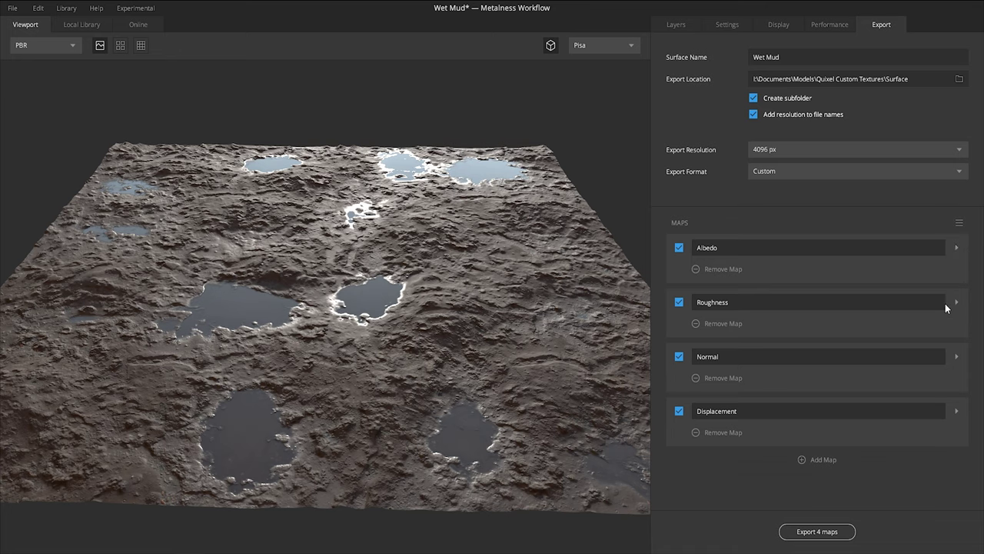
# Step: Review the bit depth and file format options of the Displacement map's export settings
pyautogui.click(956, 410)
pyautogui.click(919, 433)
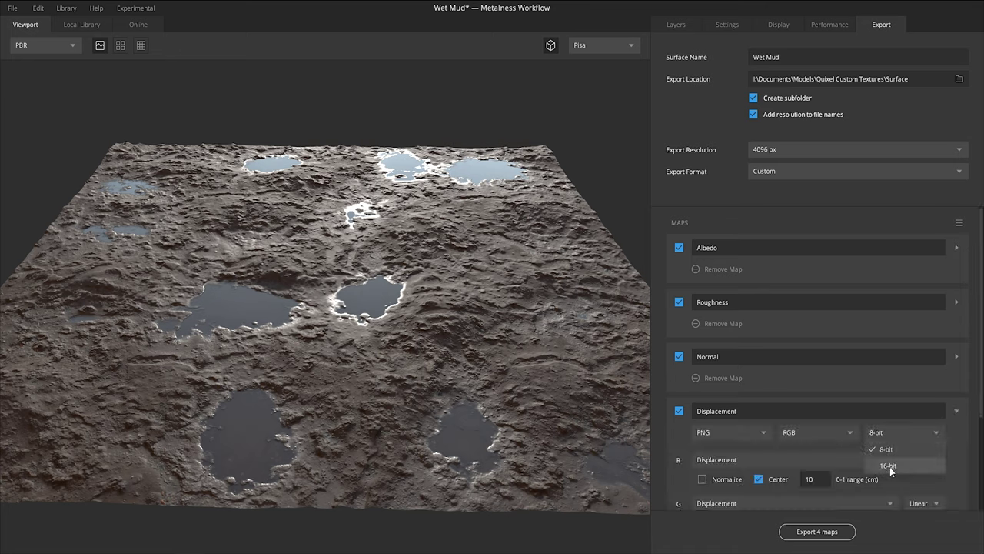
pyautogui.click(760, 429)
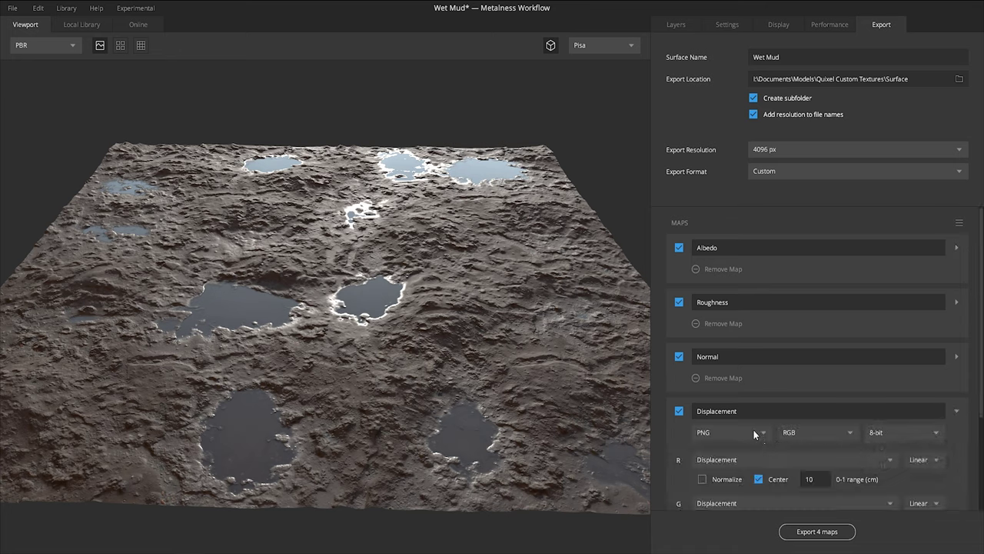
pyautogui.click(762, 429)
pyautogui.click(714, 514)
pyautogui.click(760, 432)
pyautogui.click(956, 410)
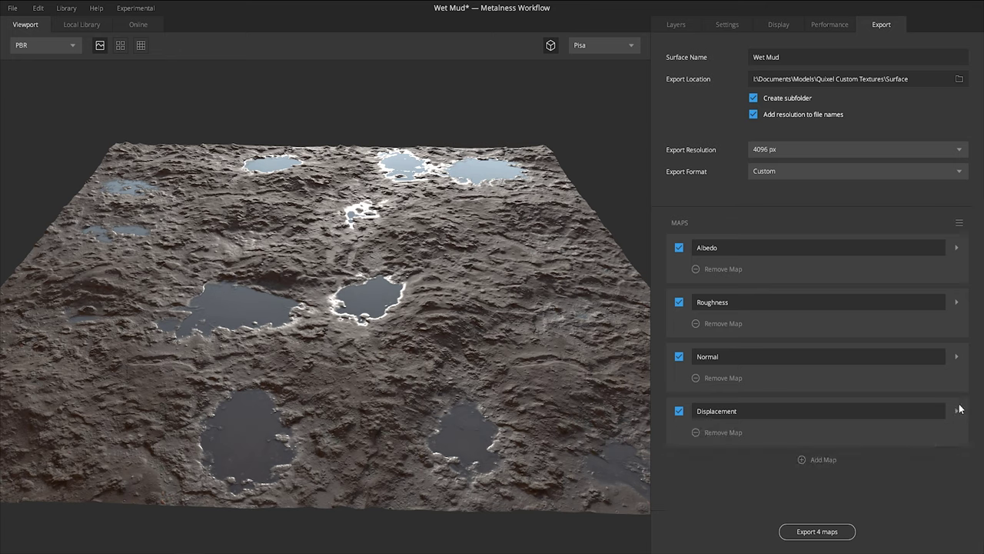
# Step: Add a new map to the export list and open the source options for its R channel
pyautogui.click(807, 460)
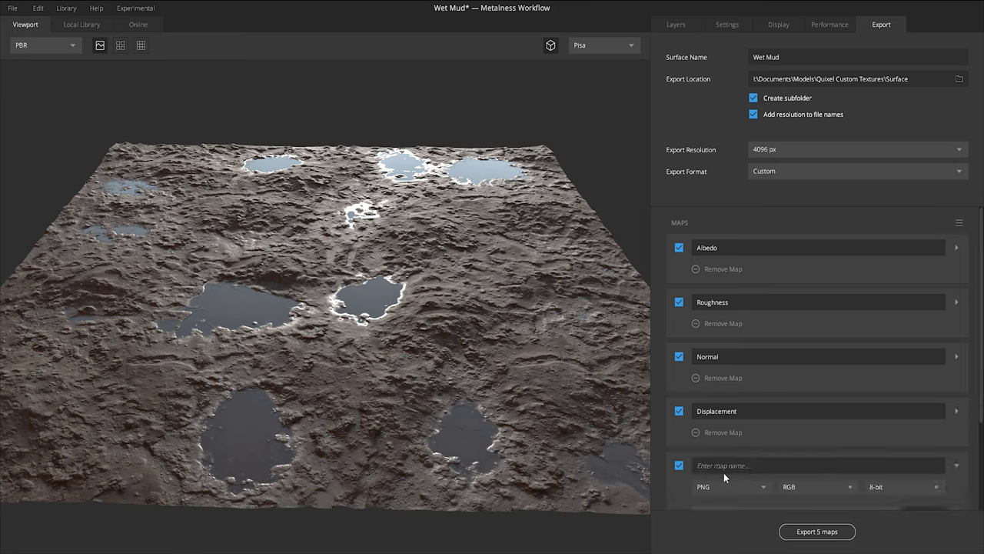
pyautogui.scroll(-2, 768, 469)
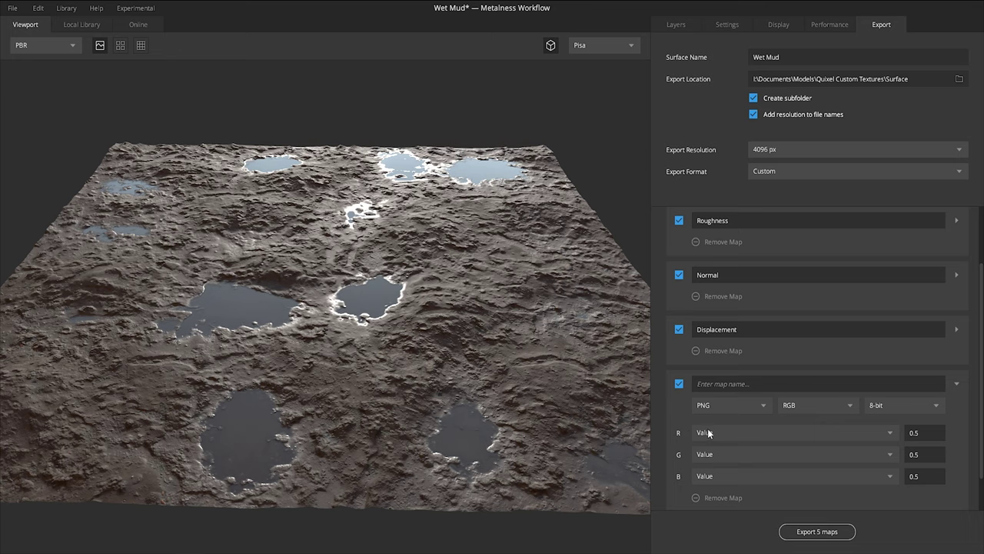
pyautogui.click(891, 433)
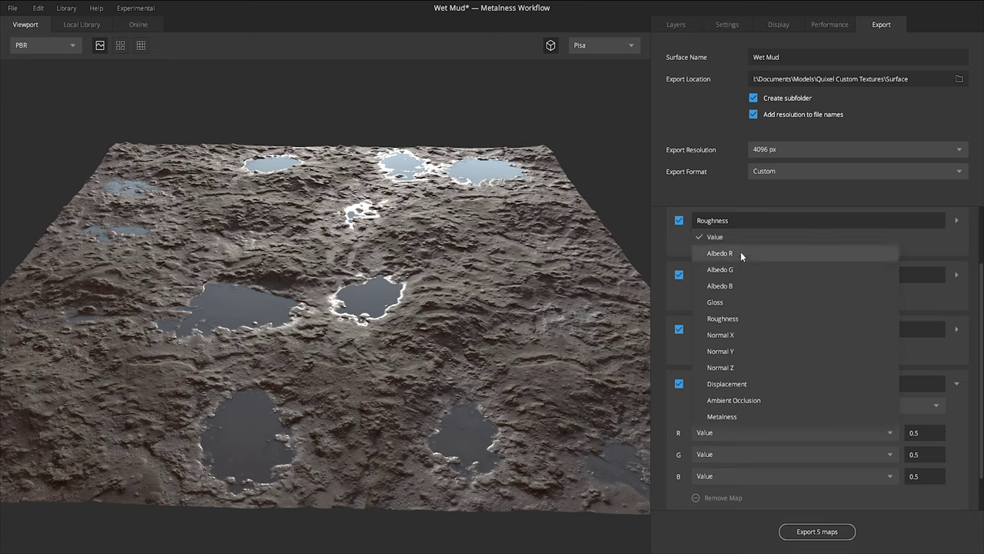